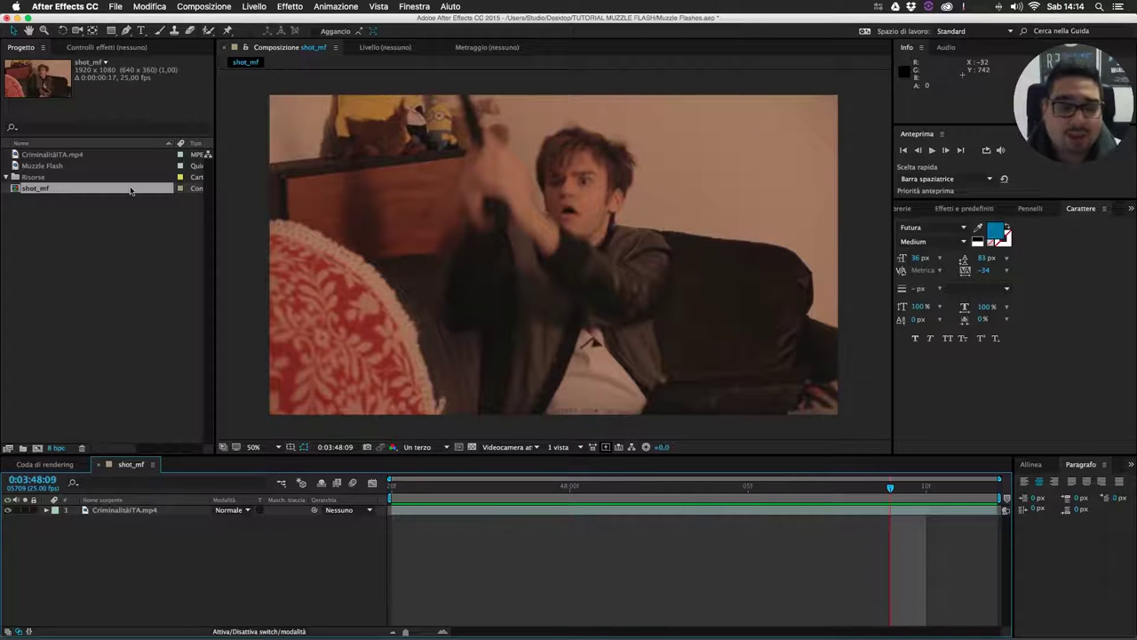
Open the Muzzle Flash footage and play it back, and return to the shot_mf composition.
double_click(54, 167)
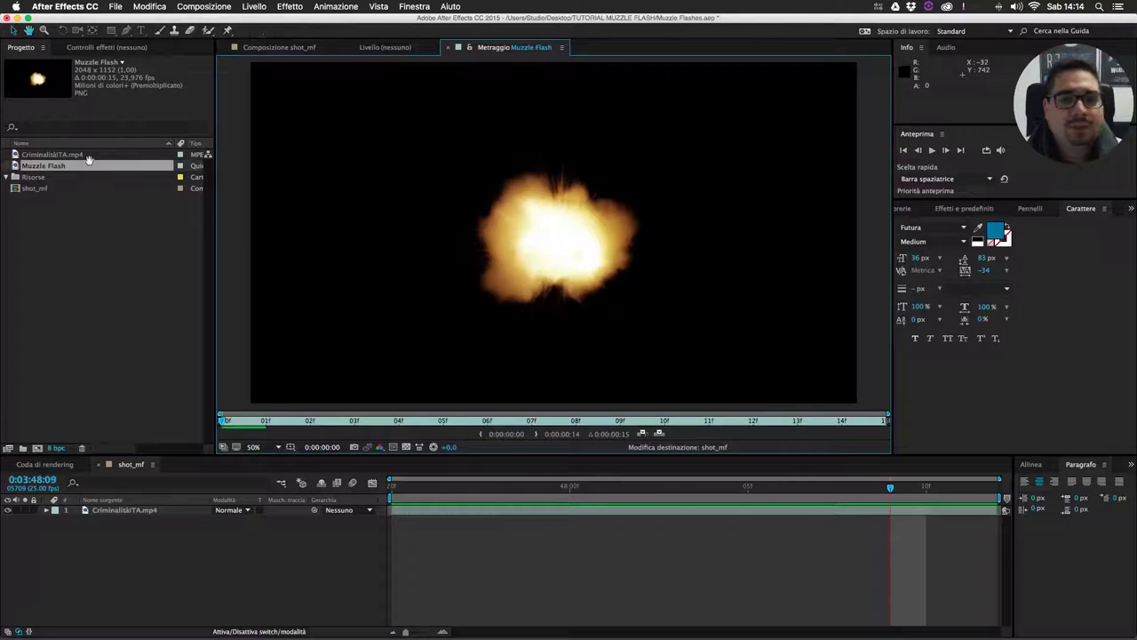
key("space")
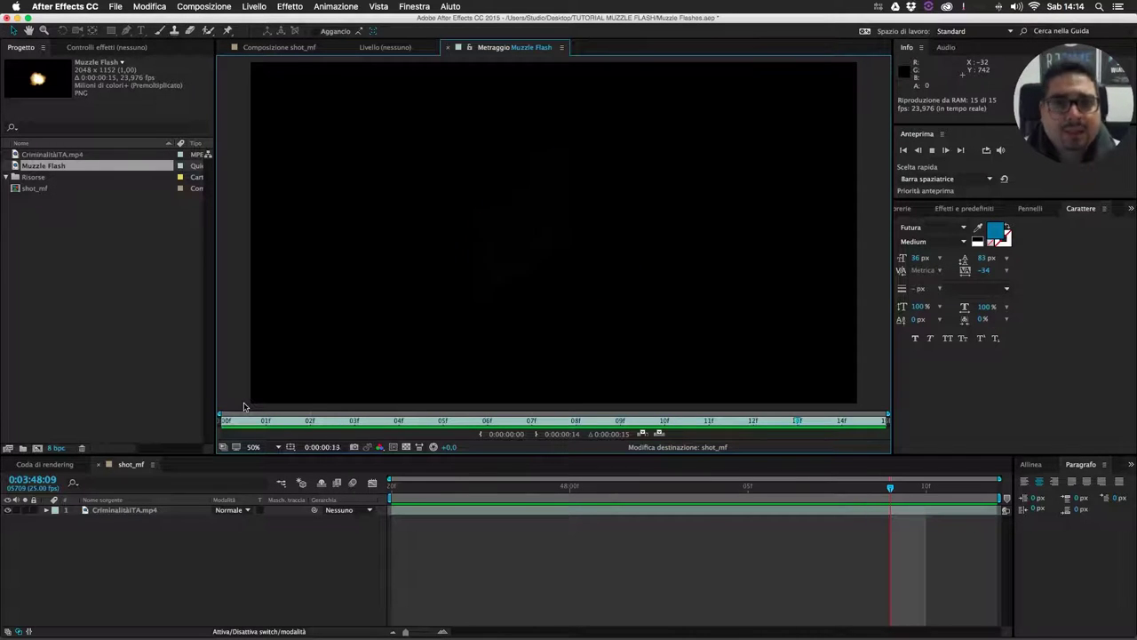
left_click(287, 49)
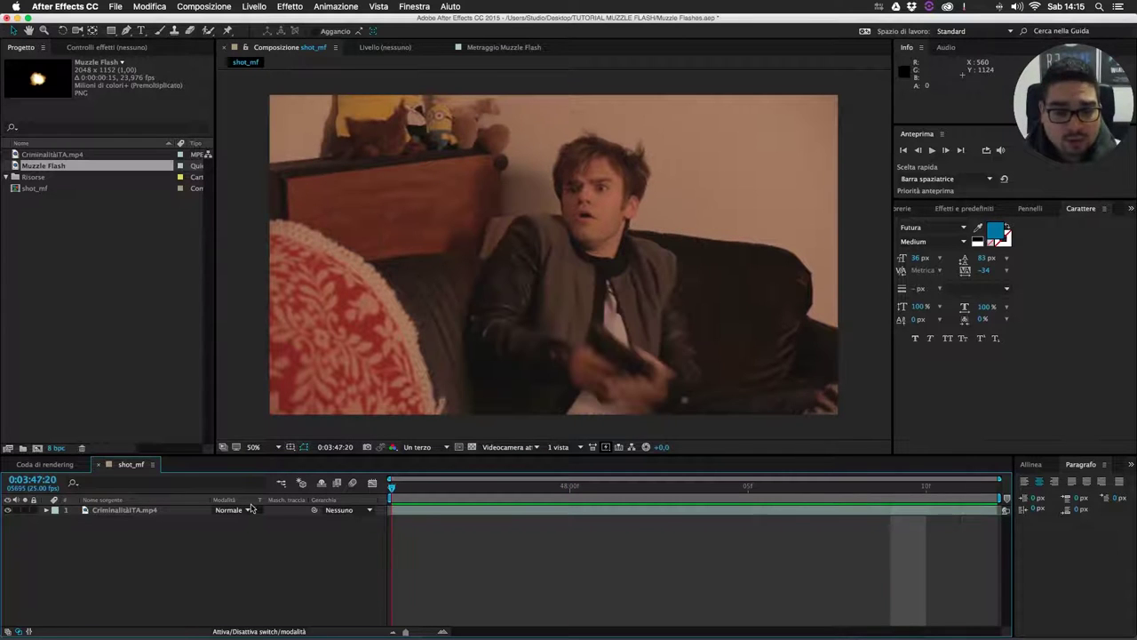
Add a new null object to the shot_mf composition.
right_click(529, 545)
left_click(427, 546)
right_click(435, 546)
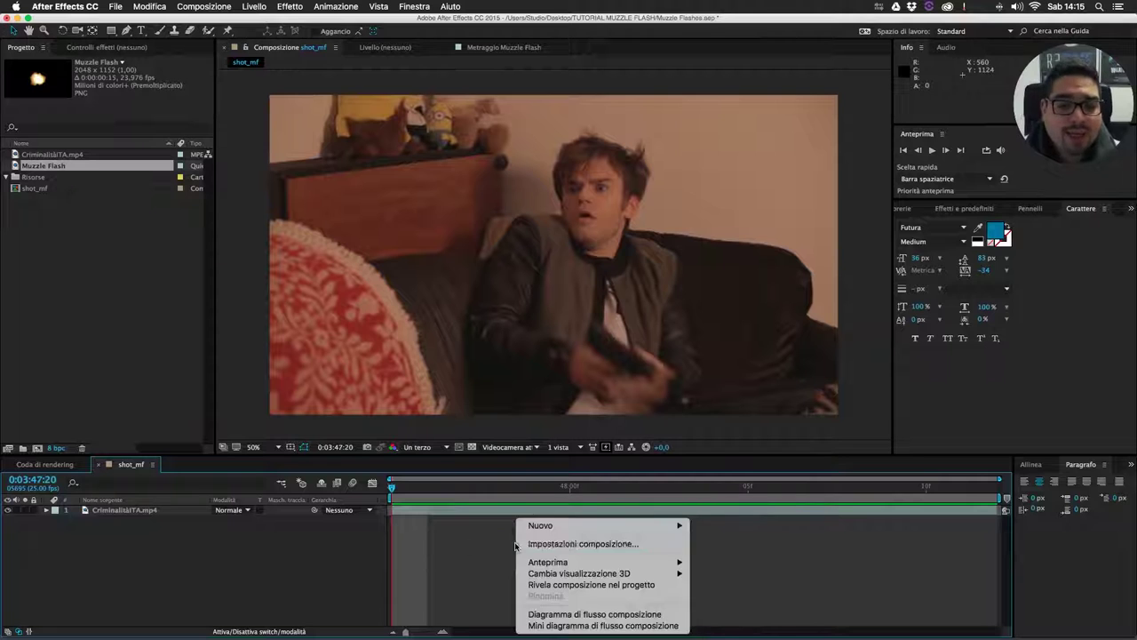
mouse_move(549, 525)
left_click(755, 580)
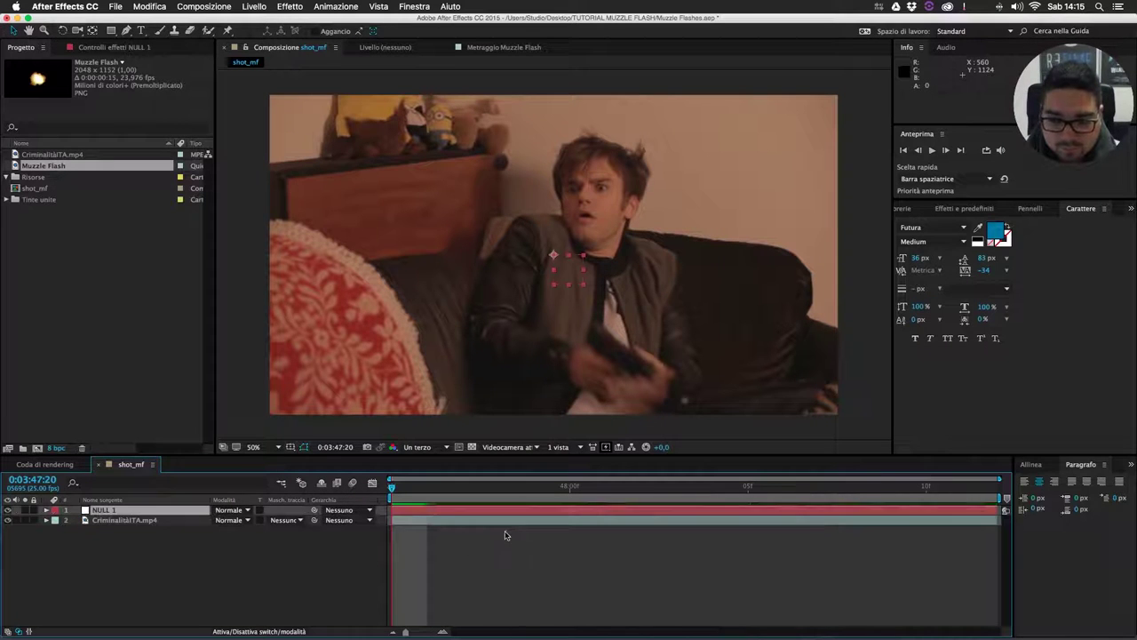
Find the frame where the gun fires and set composition marker 1 there, at 0:03:48:04.
left_click_drag(457, 481, 713, 480)
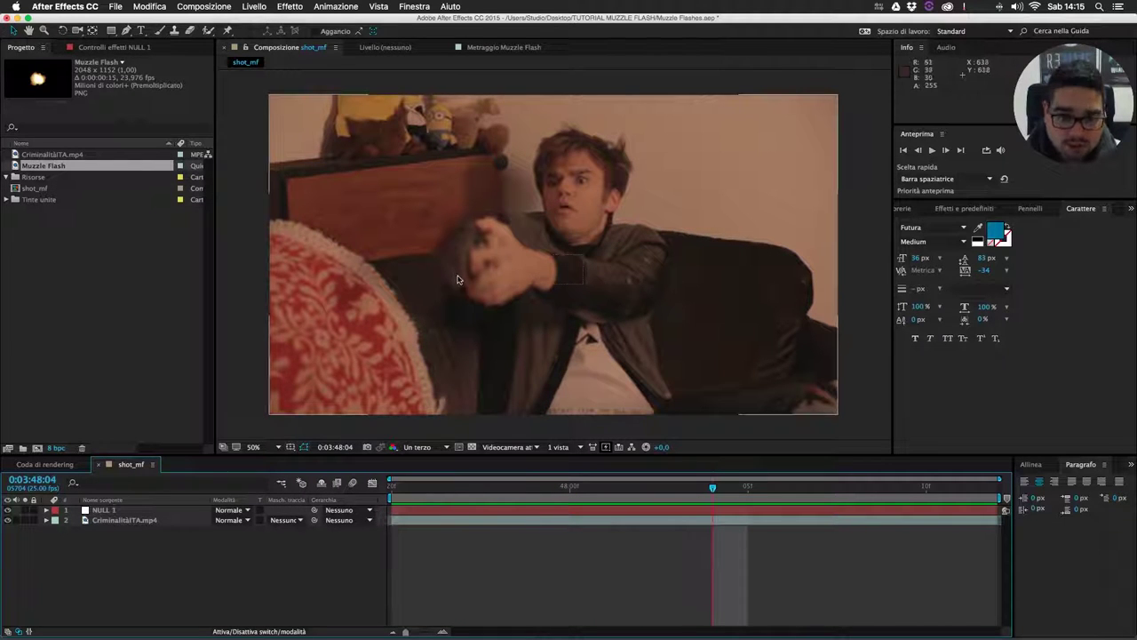
left_click_drag(712, 485, 726, 503)
key("KP_Multiply")
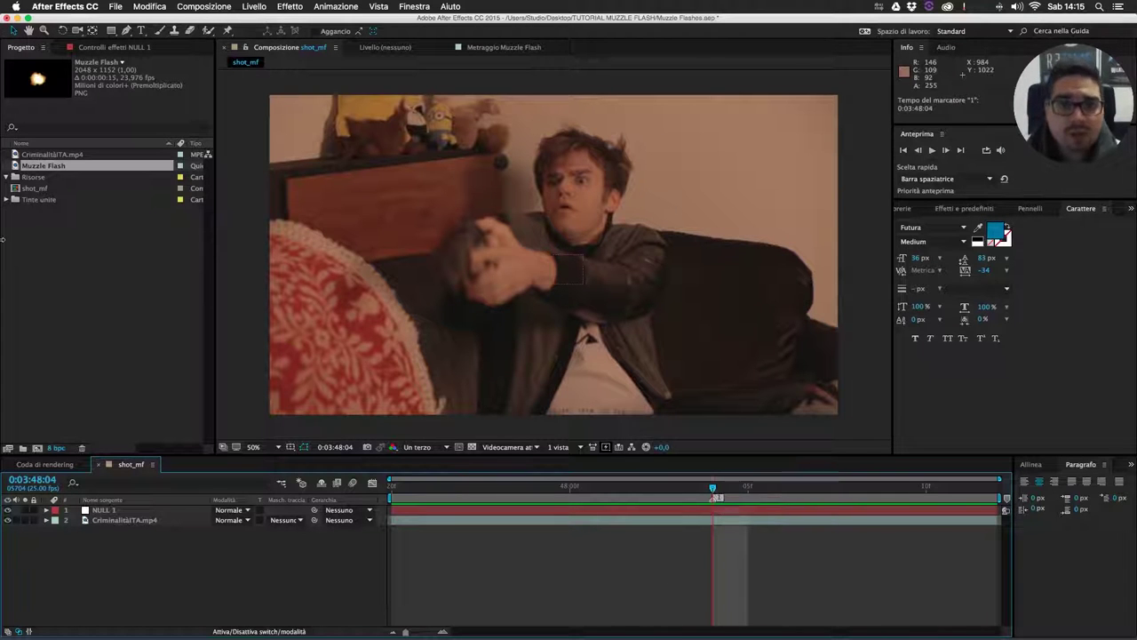
Examine the first frames of the Muzzle Flash footage to see how long the flash lasts and whether its background is transparent.
left_click(503, 47)
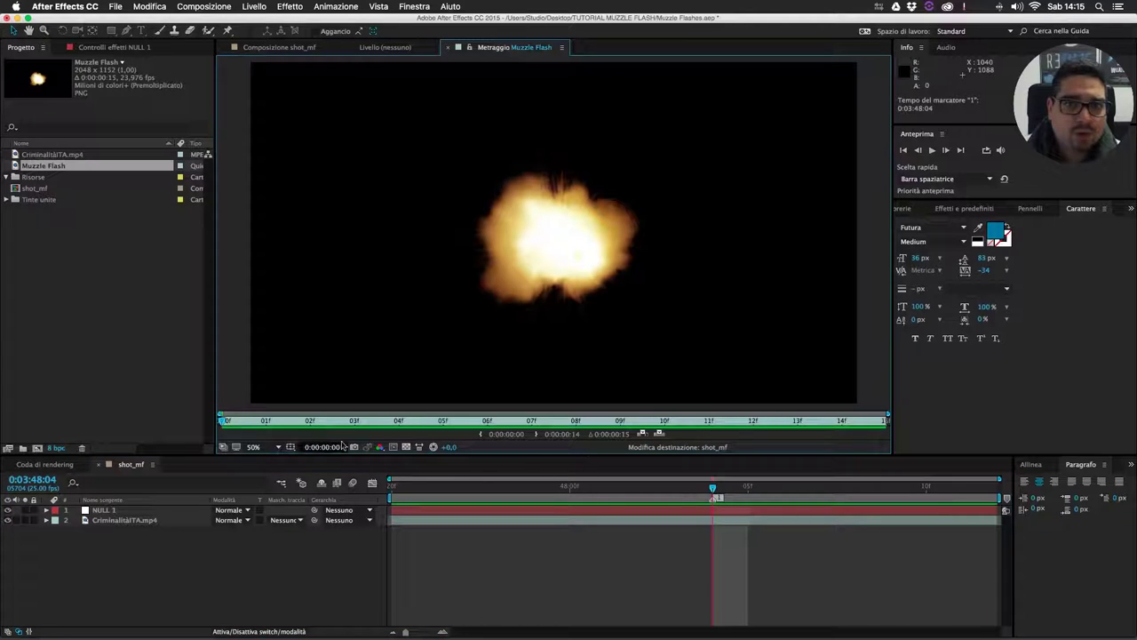
left_click_drag(230, 425, 314, 430)
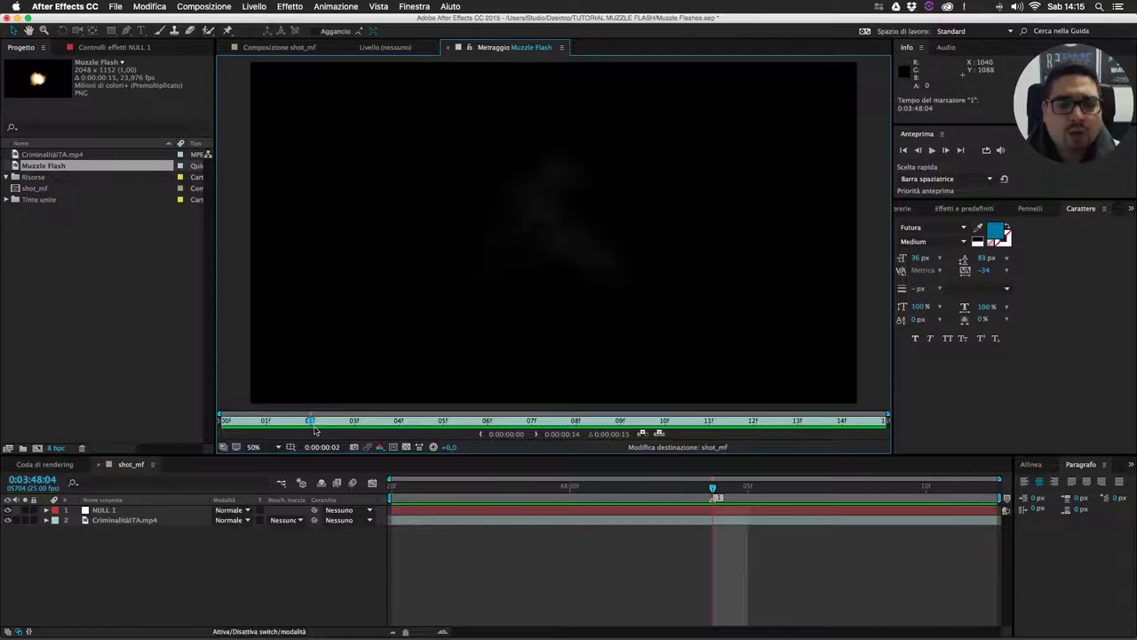
left_click(406, 447)
left_click(406, 447)
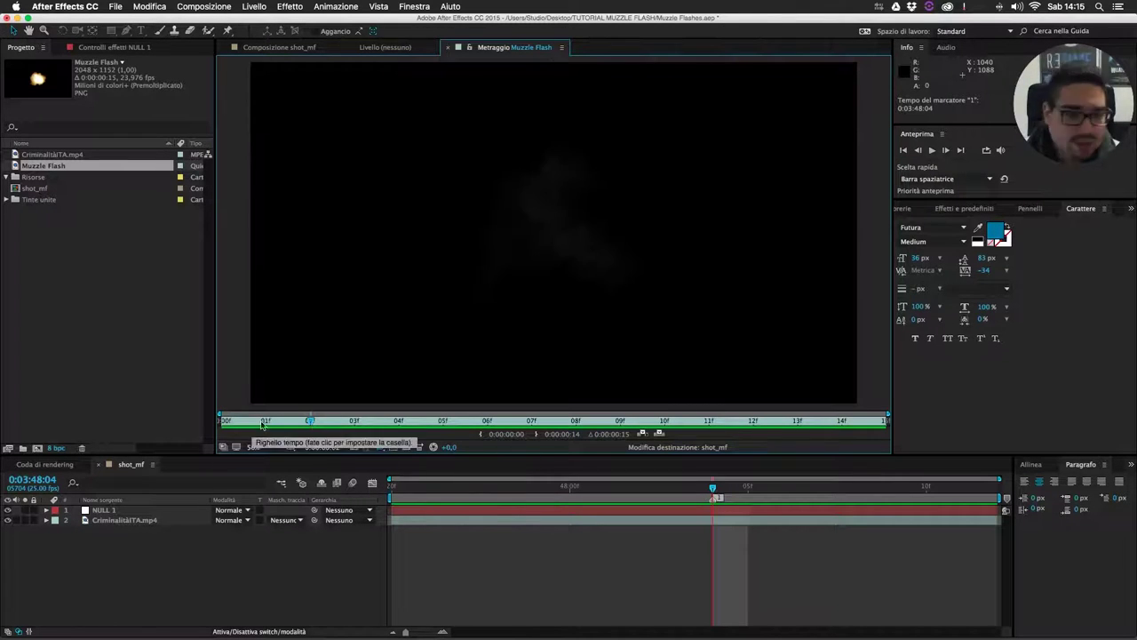
left_click_drag(266, 426, 187, 422)
left_click(243, 421)
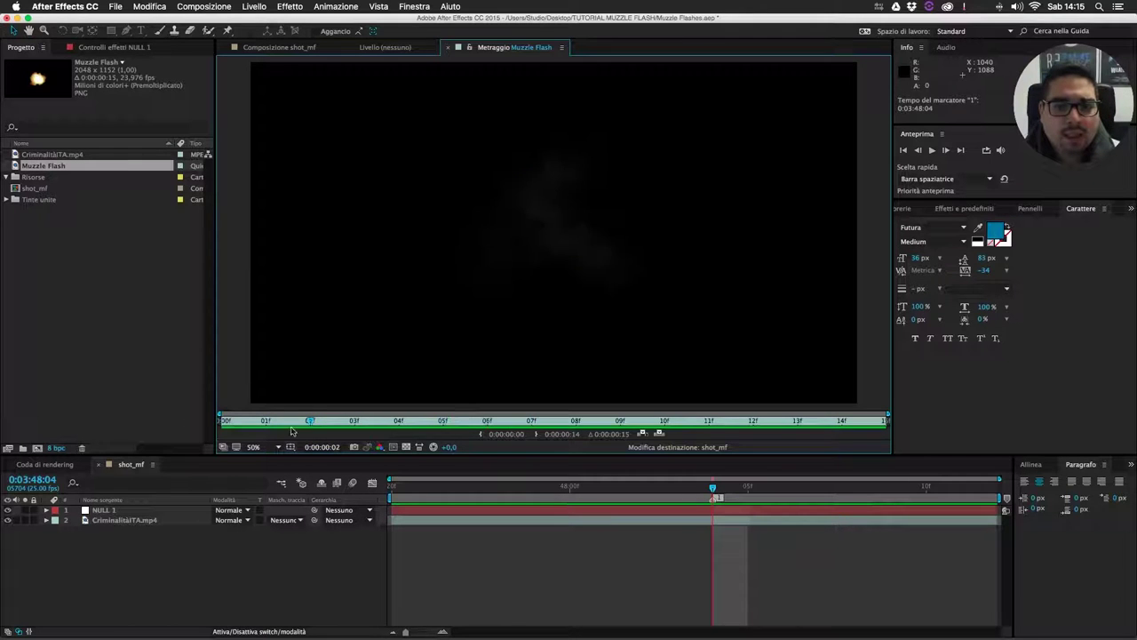
Add Muzzle Flash to the shot_mf composition near the gun and make its layer start at marker 1, 0:03:48:04.
left_click(300, 47)
left_click_drag(127, 169, 459, 298)
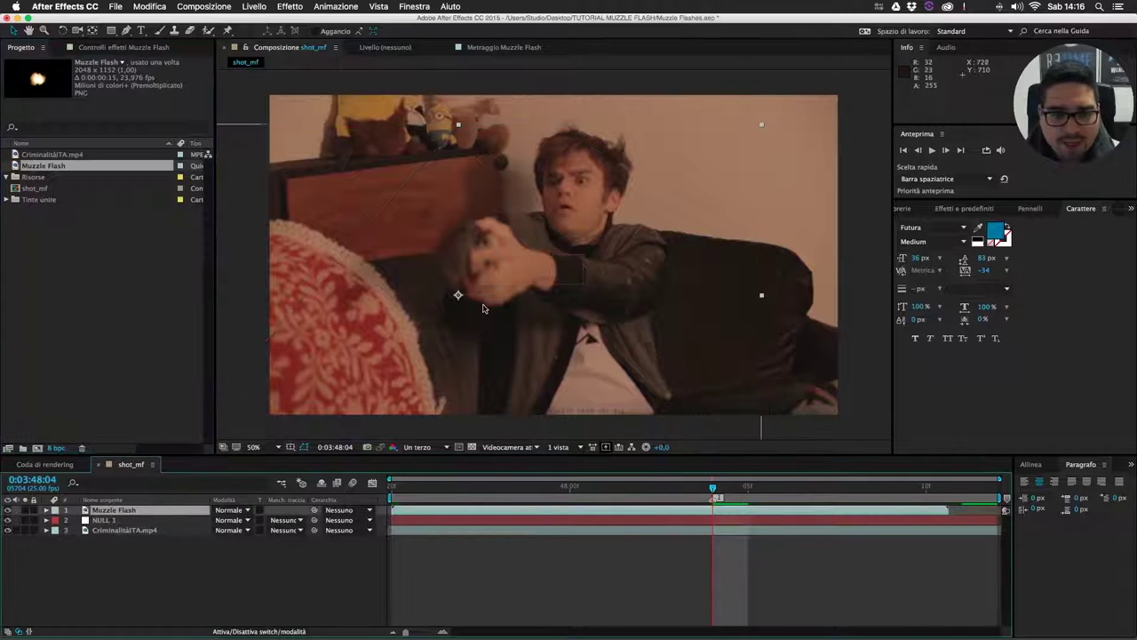
left_click_drag(422, 515, 758, 525)
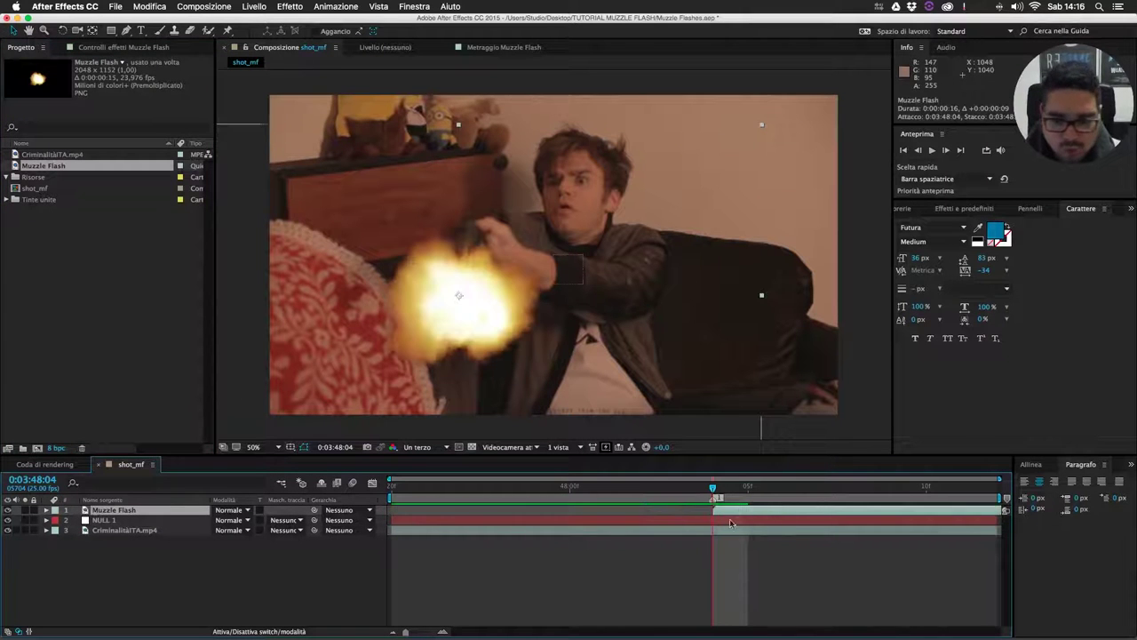
Scale the Muzzle Flash layer to 38% and place it on the gun's muzzle at about 602, 622.
key("s")
left_click_drag(240, 520, 246, 527)
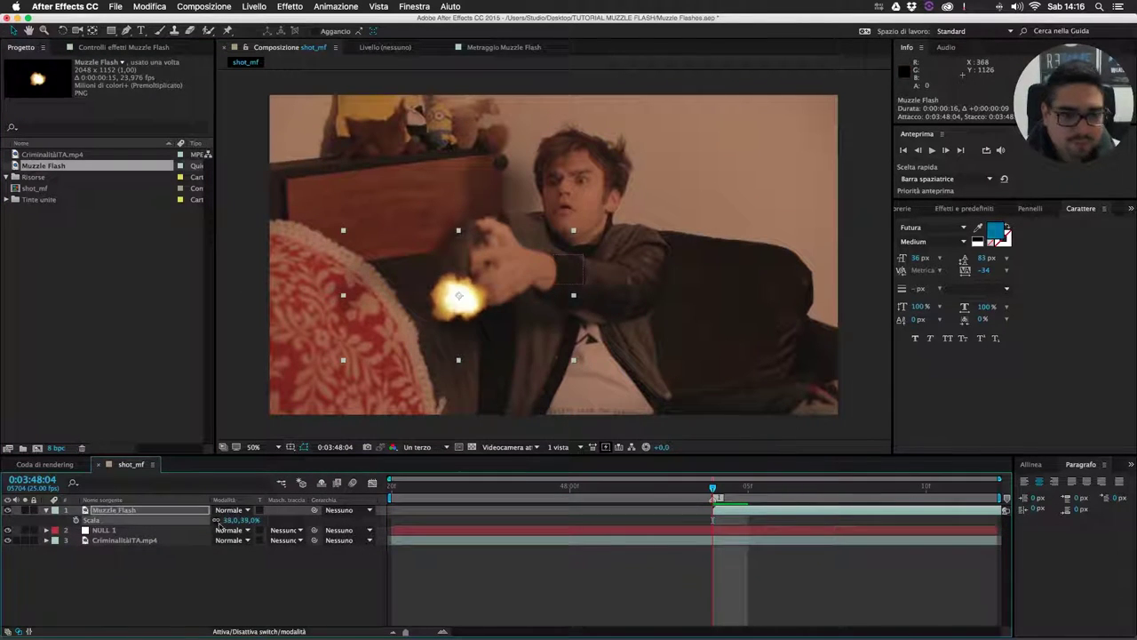
left_click_drag(493, 309, 524, 399)
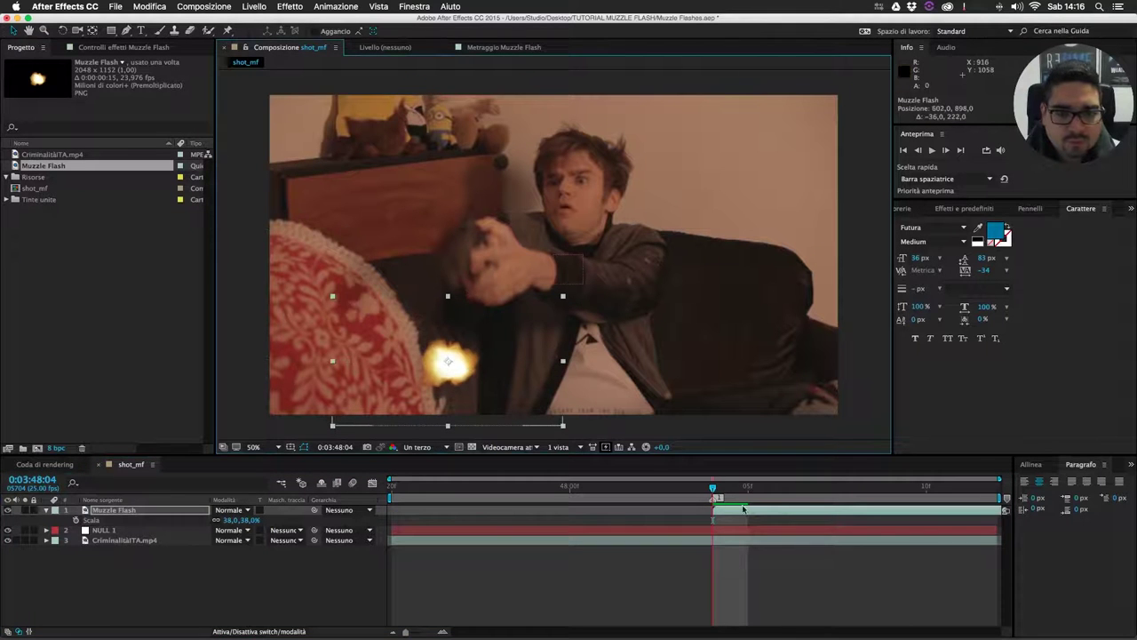
key("Page_Down")
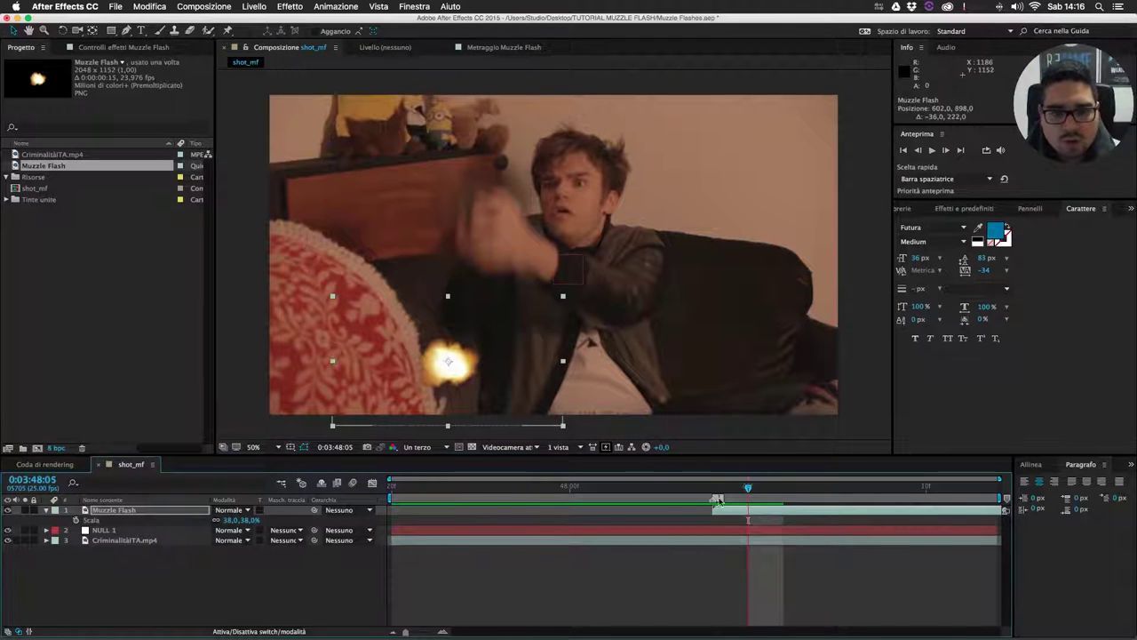
key("Page_Up")
left_click_drag(439, 334, 448, 279)
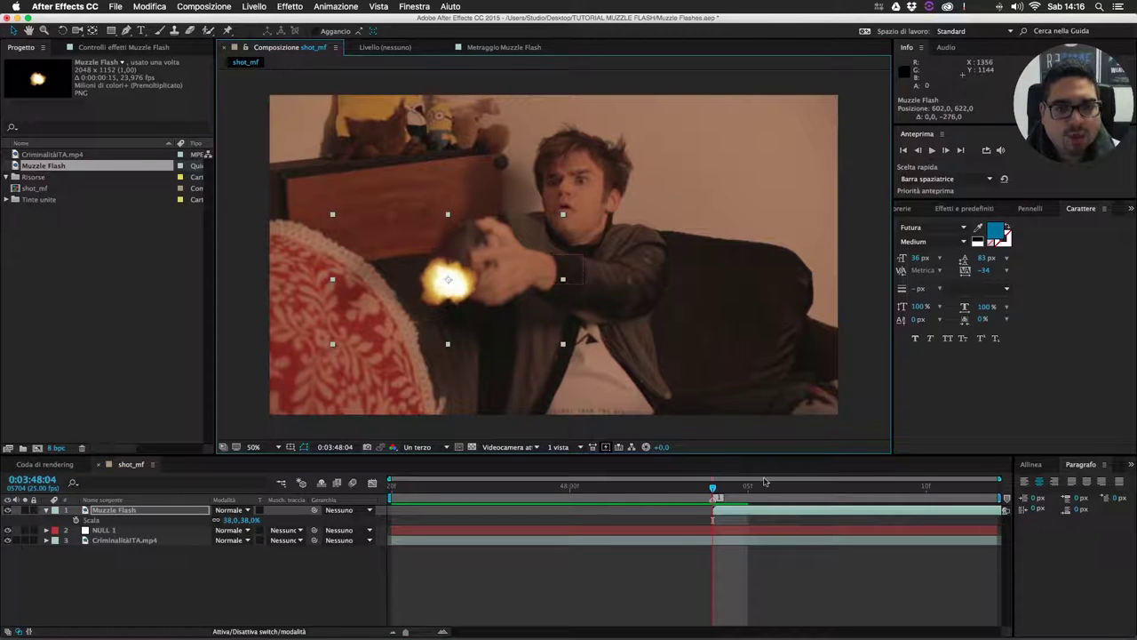
Preview the shot and compare the flash's position with the gun at 0:03:48:04 and 0:03:48:05.
key("space")
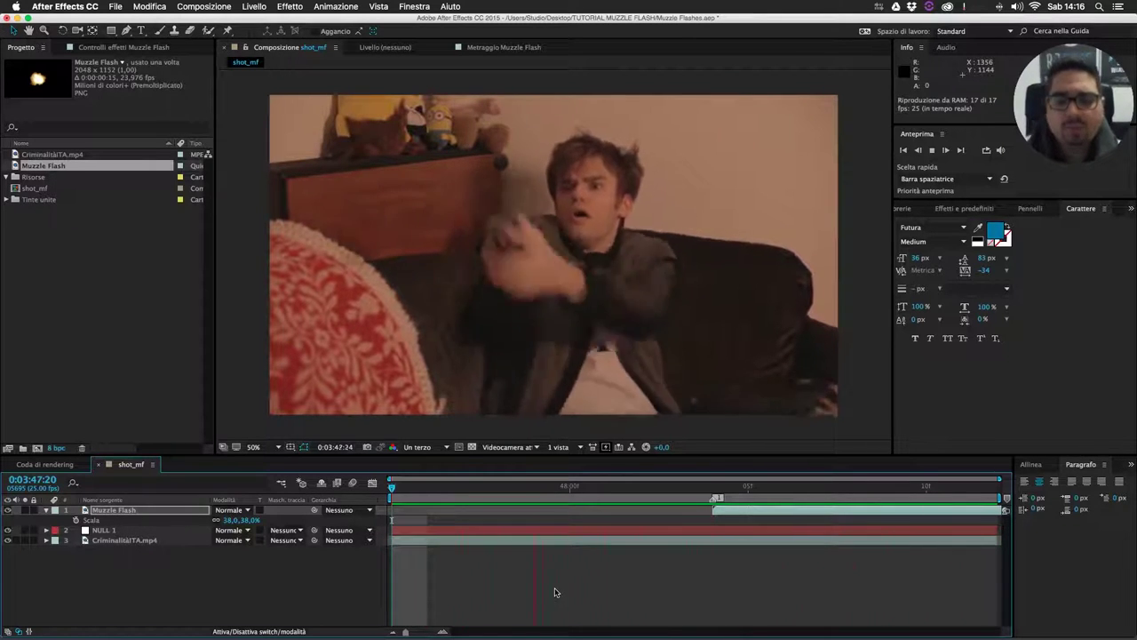
left_click(714, 490)
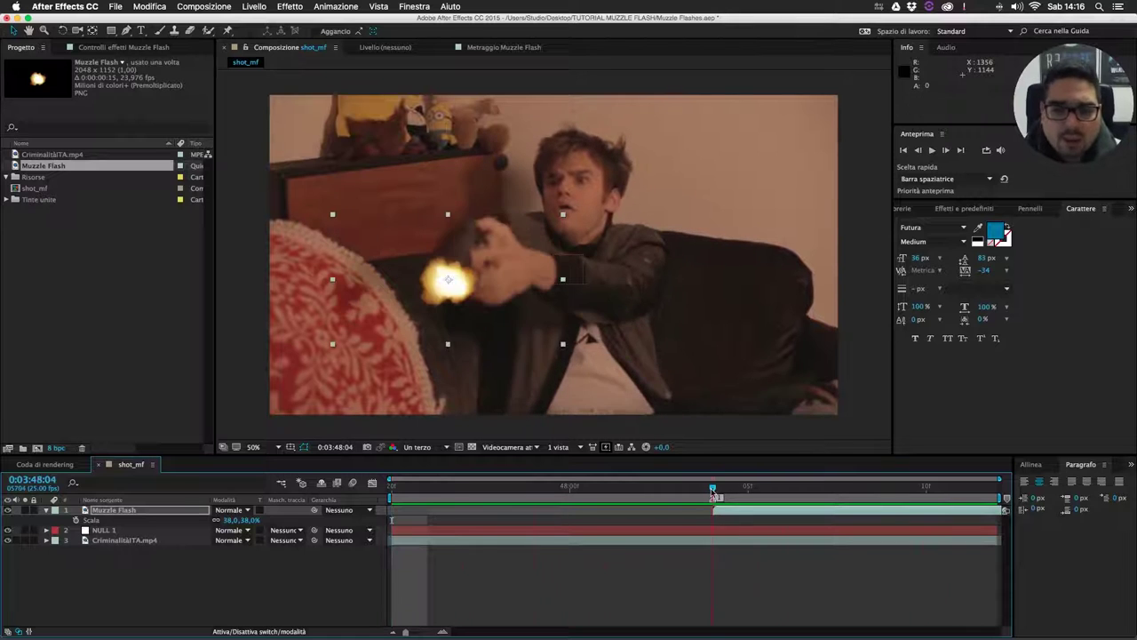
left_click_drag(714, 490, 742, 505)
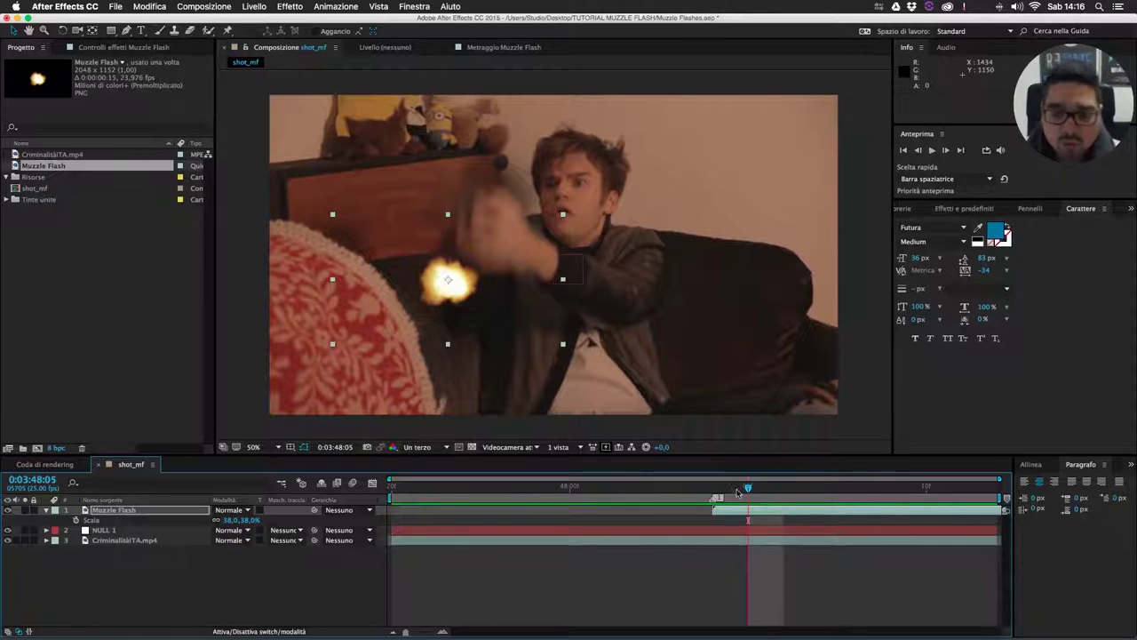
left_click(716, 495)
key("alt+Left")
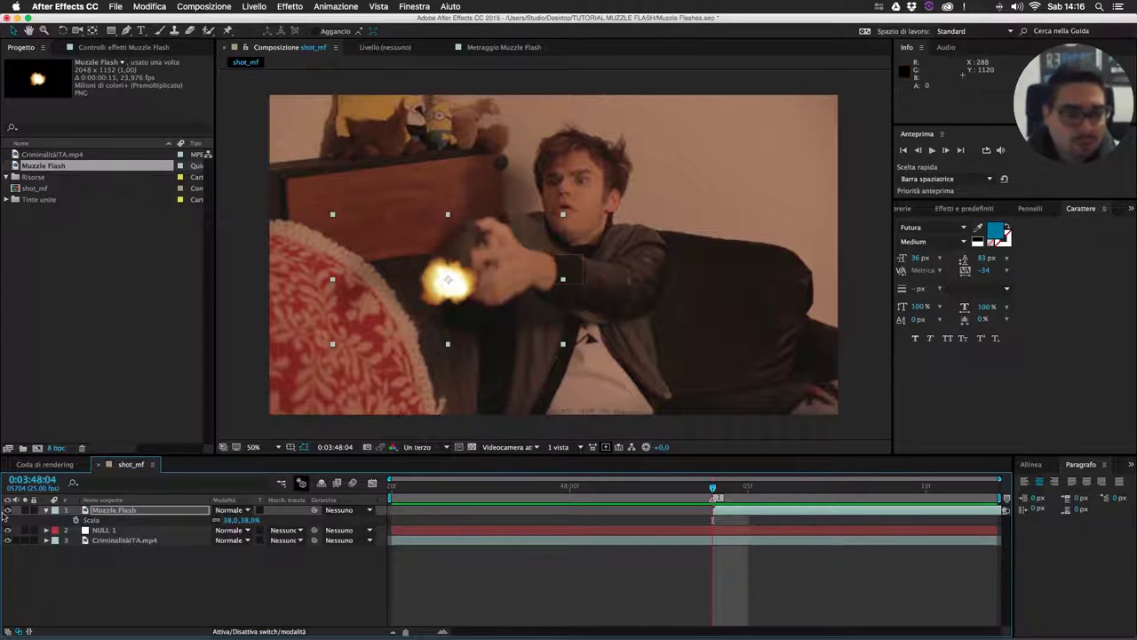
left_click(47, 510)
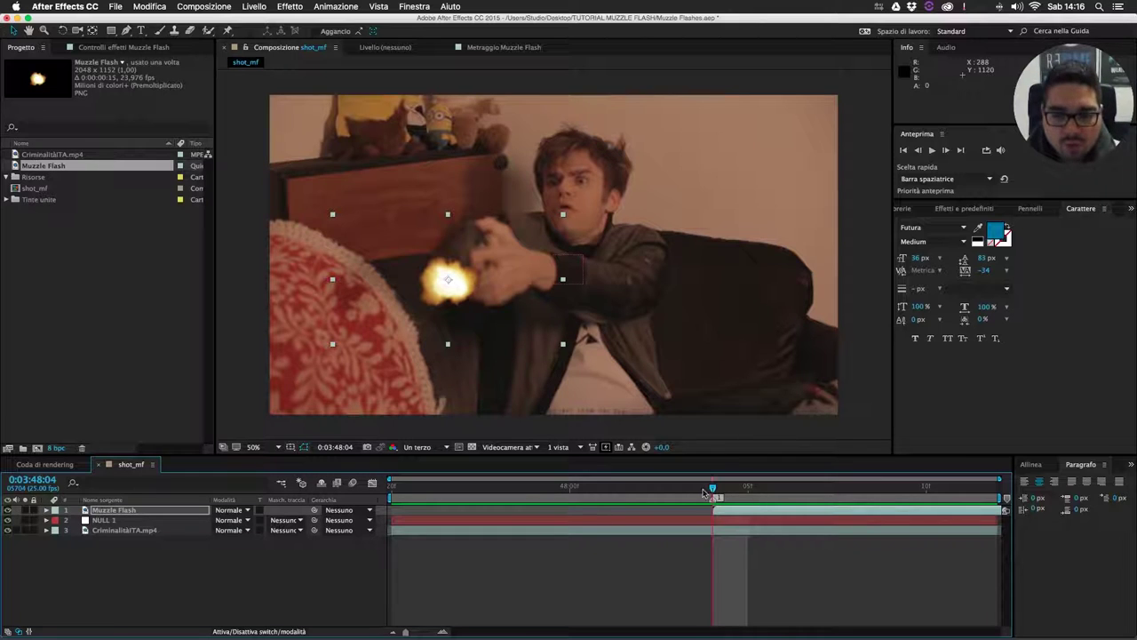
left_click_drag(708, 490, 746, 488)
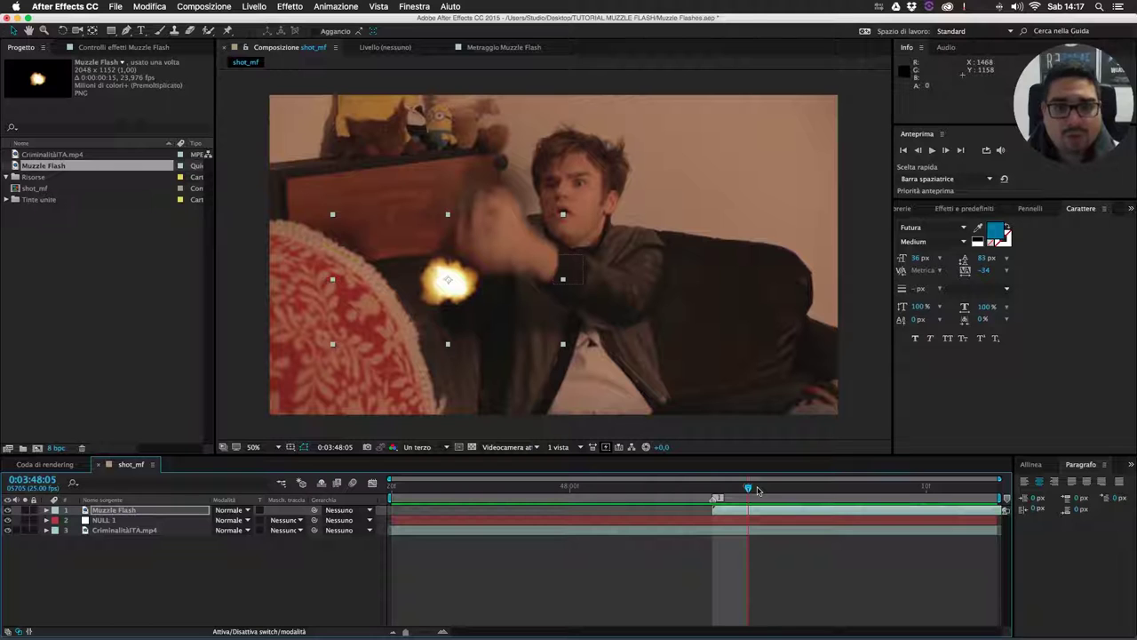
left_click_drag(757, 489, 718, 503)
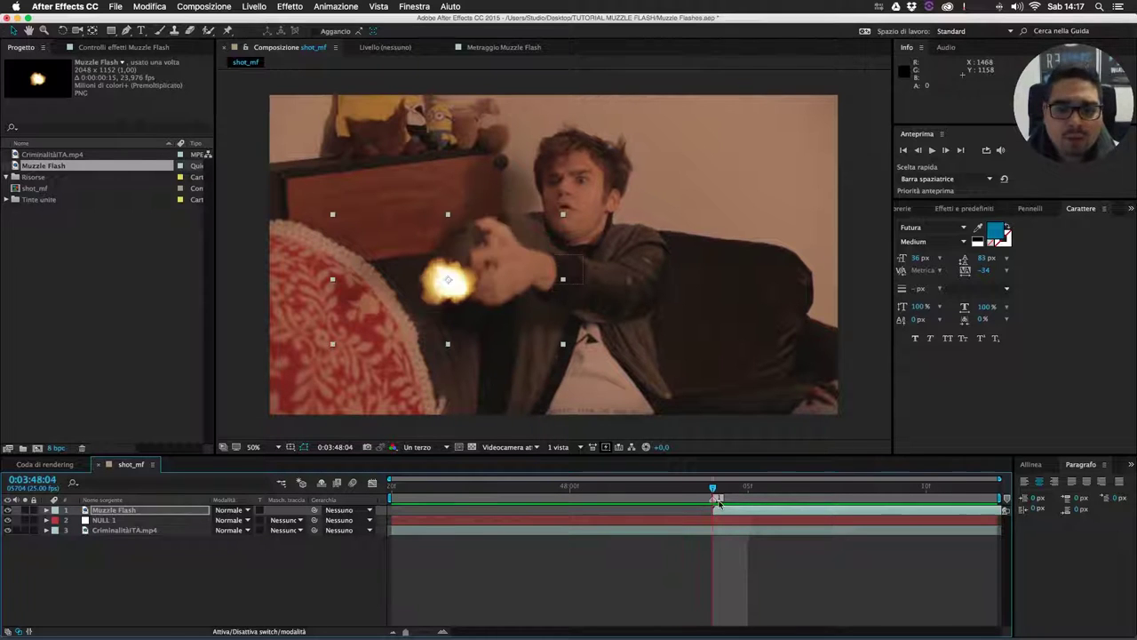
Hide the Muzzle Flash layer and trim the start of the NULL 1 layer to 0:03:48:02.
left_click(7, 510)
left_click(124, 521)
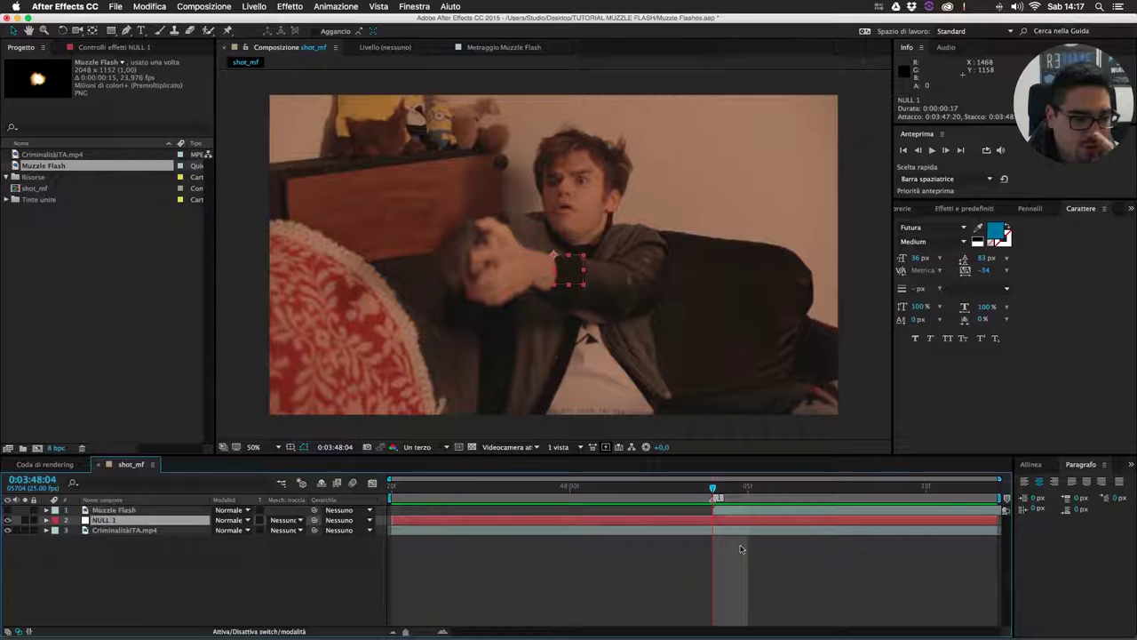
left_click_drag(392, 520, 651, 529)
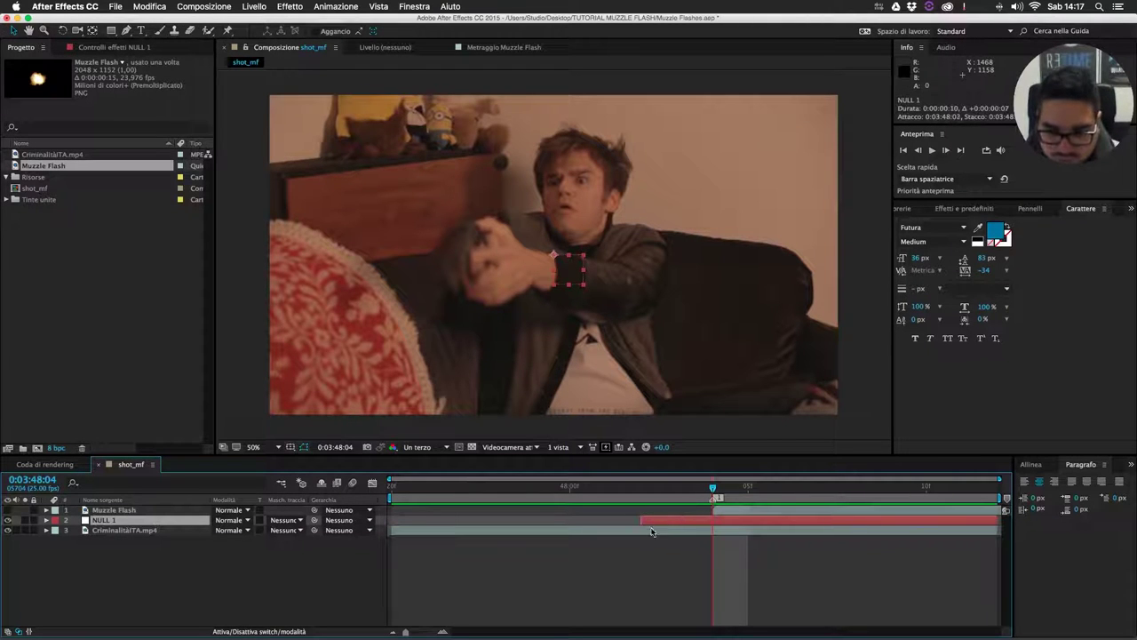
Change the NULL 1 layer's label colour to Verde.
left_click(747, 512)
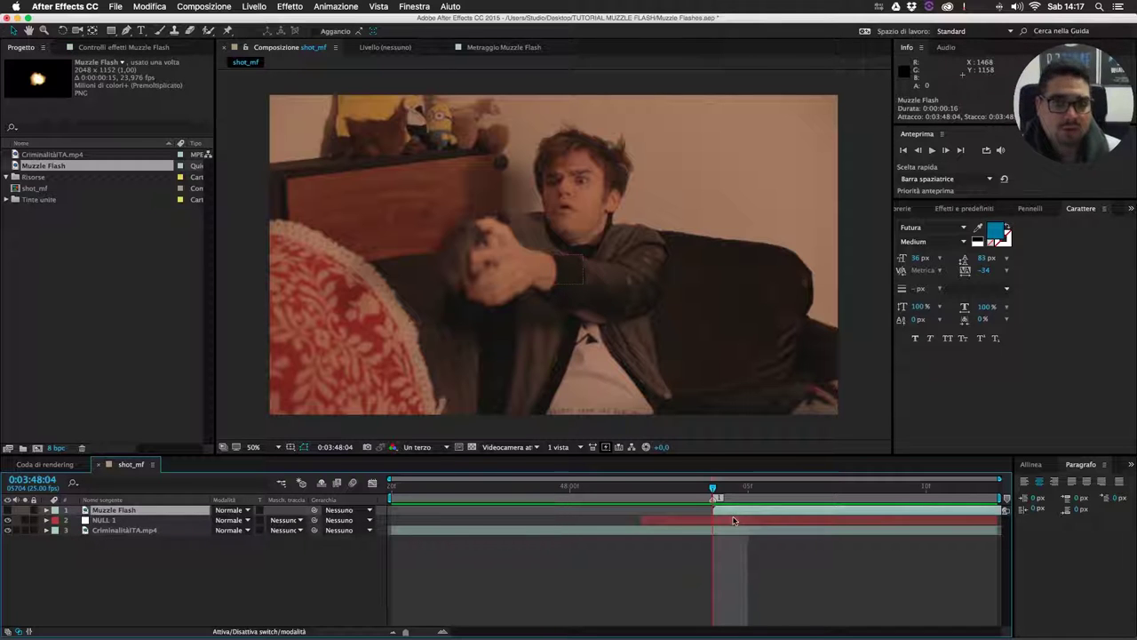
left_click(733, 519)
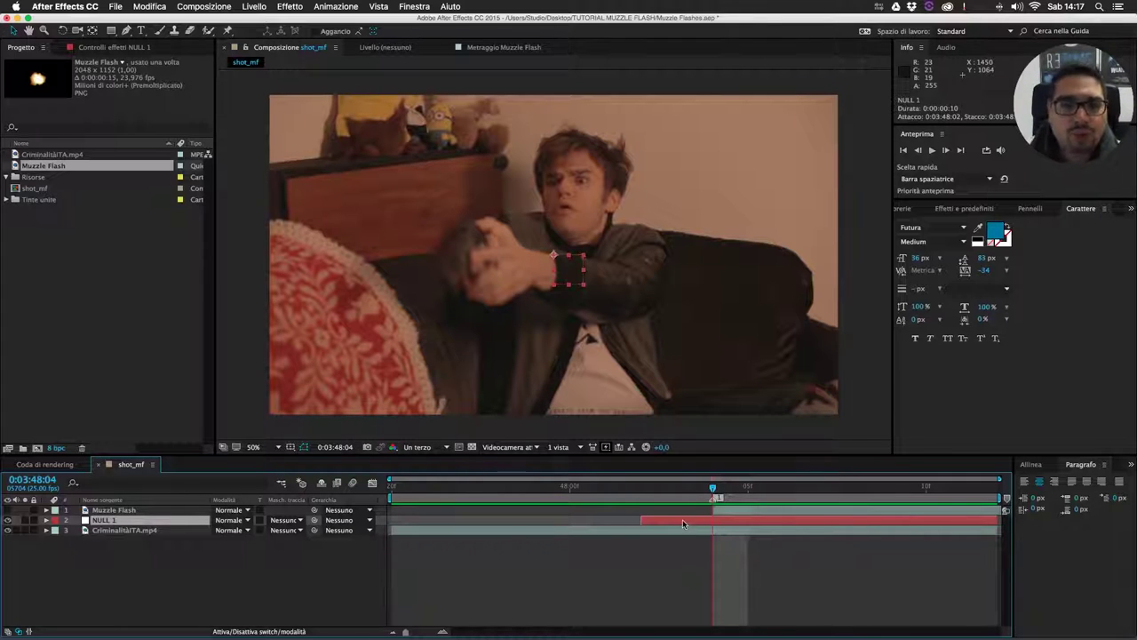
left_click(53, 520)
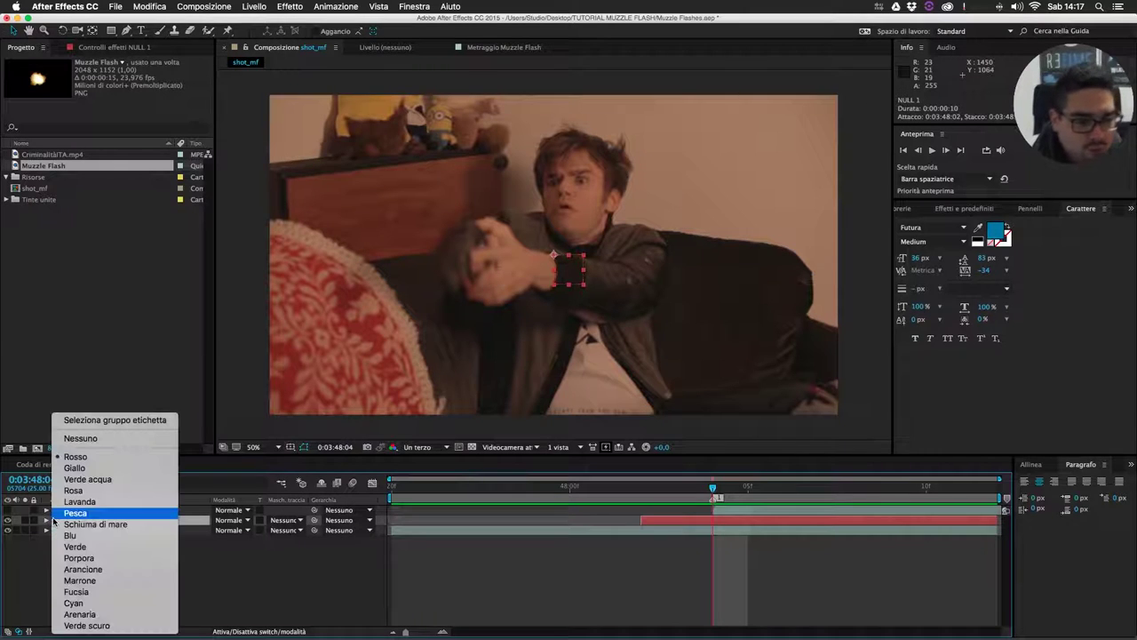
left_click(76, 545)
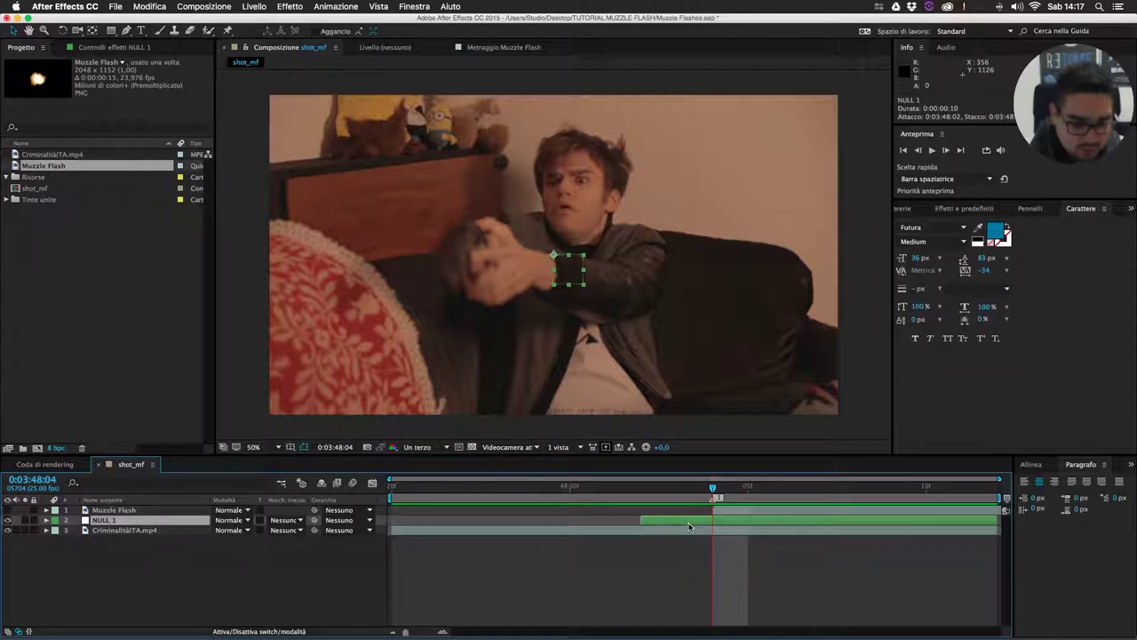
Keyframe NULL 1's position along the gun muzzle: 620, 602 at 0:03:48:04, 574, 538 at 0:03:48:03 and 578, 362 at 0:03:48:02.
key("alt+shift+p")
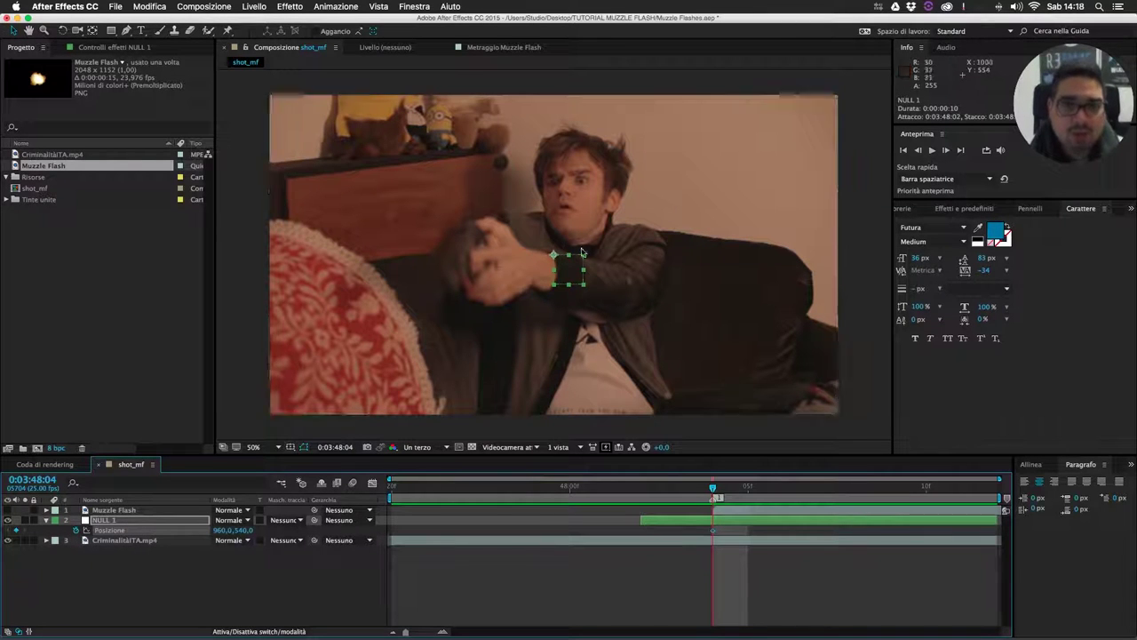
left_click_drag(559, 279, 467, 283)
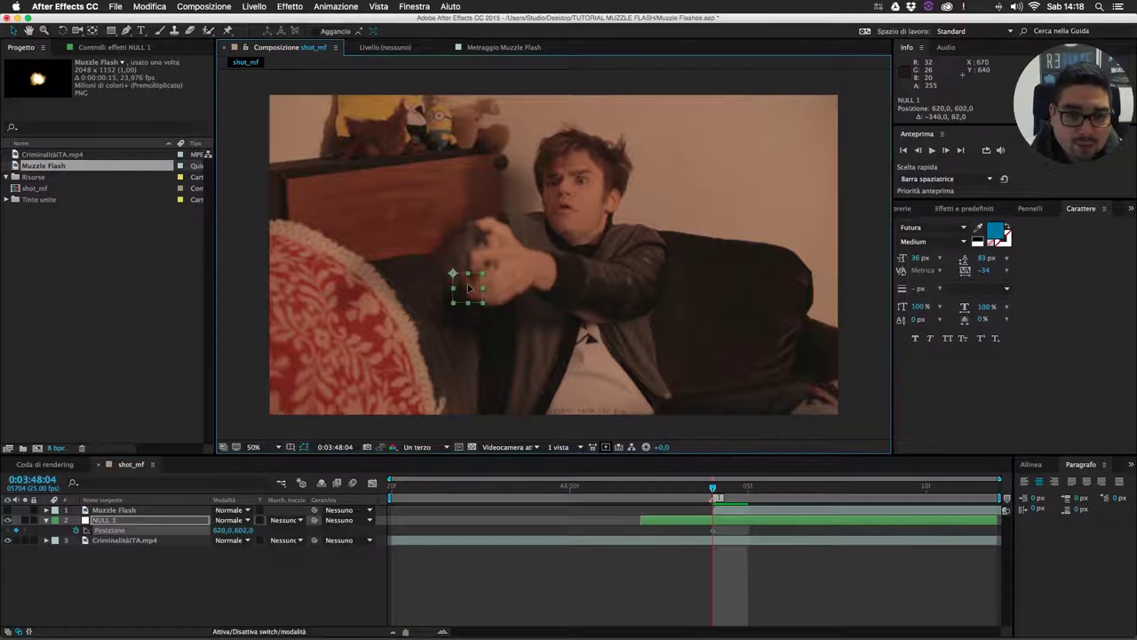
left_click(673, 485)
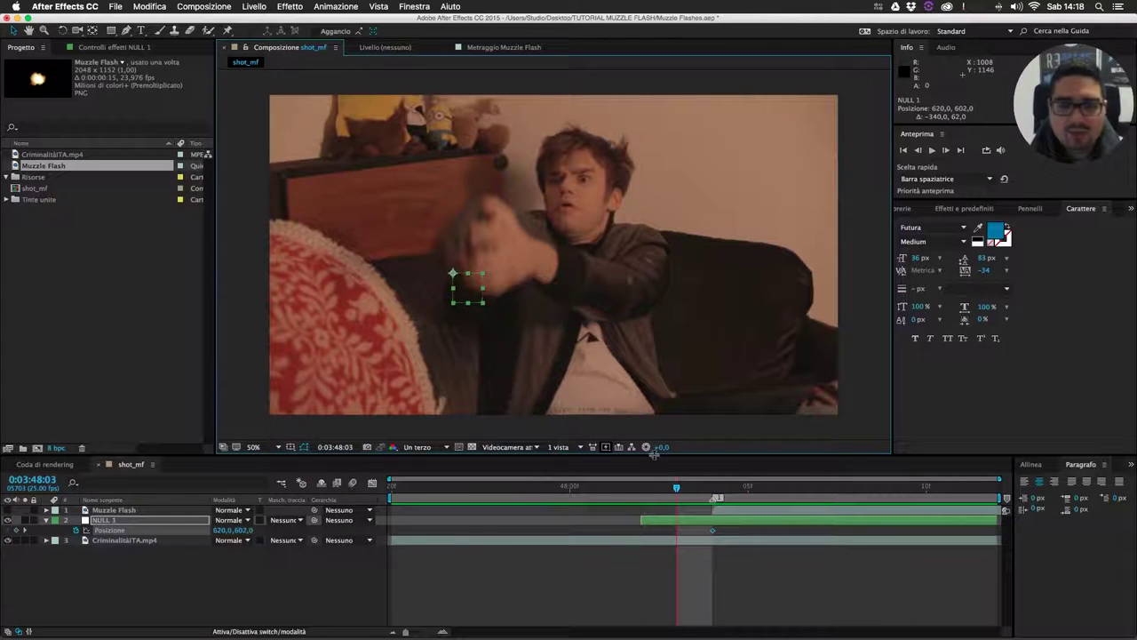
left_click_drag(464, 290, 450, 271)
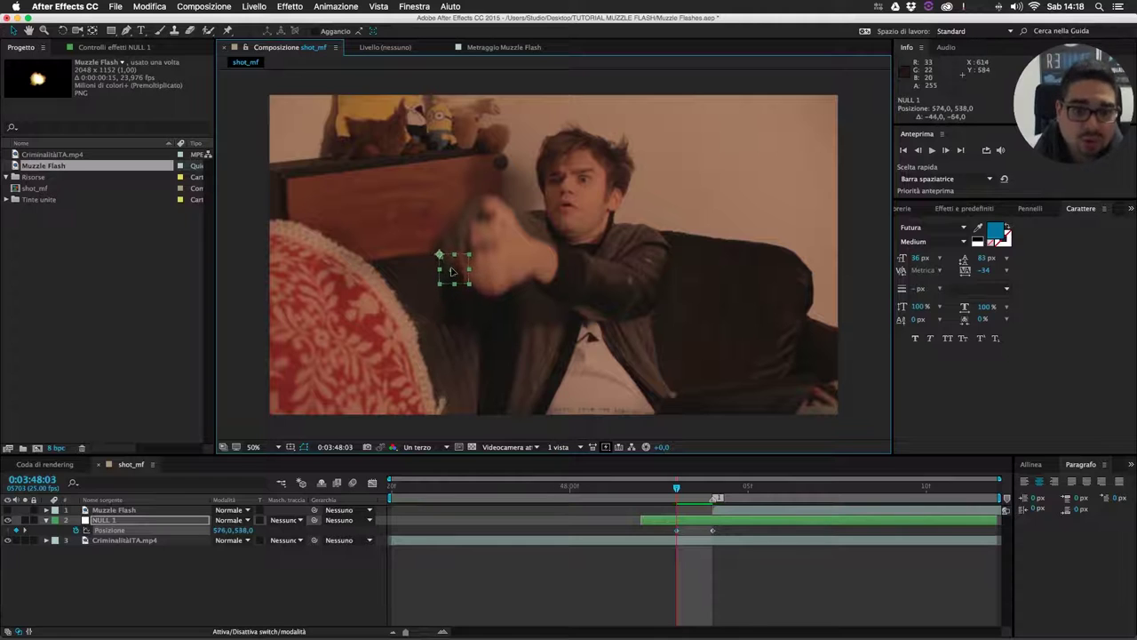
key("Page_Up")
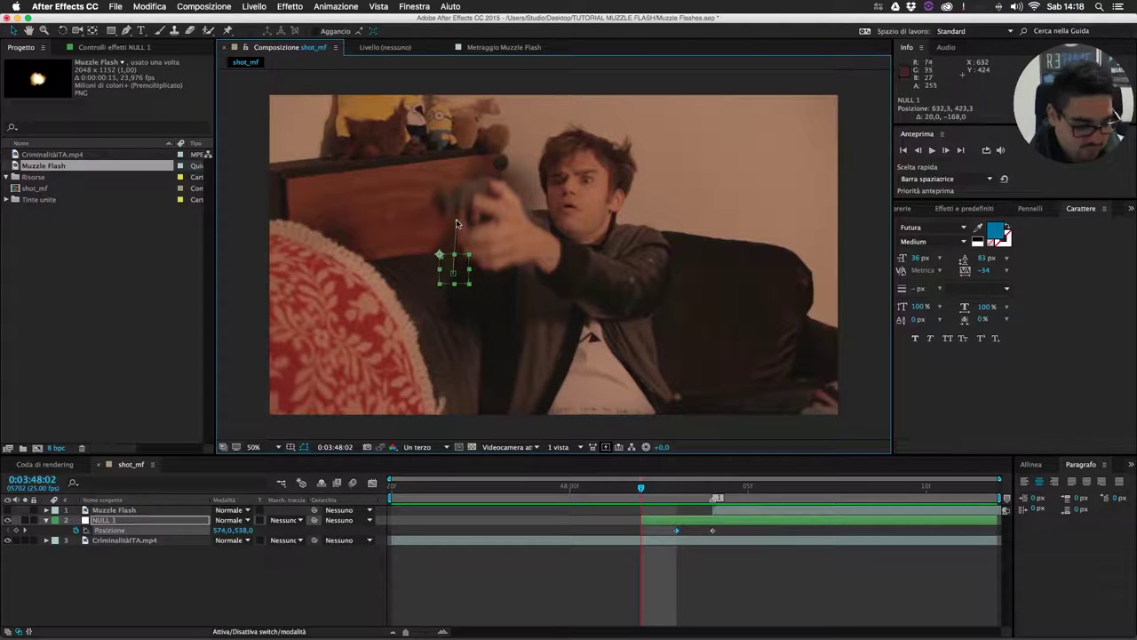
left_click_drag(466, 259, 468, 205)
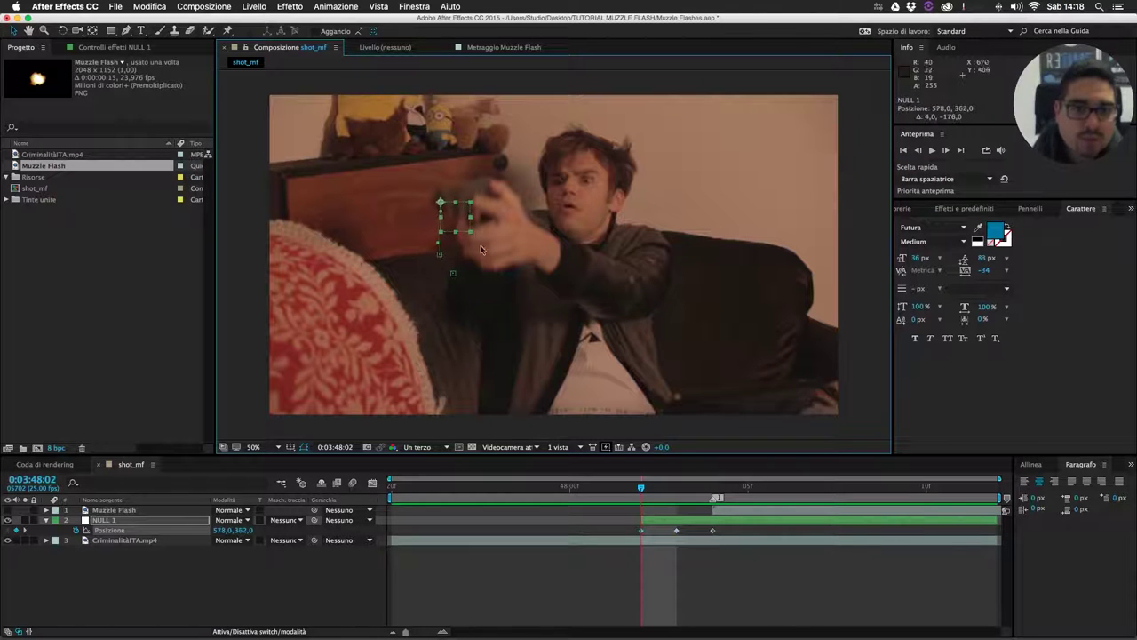
Keyframe NULL 1's position at 608, 368 on 0:03:48:05, 652, 86 on 0:03:48:06 and 796, -74 on 0:03:48:07.
key("Page_Down")
key("Page_Down")
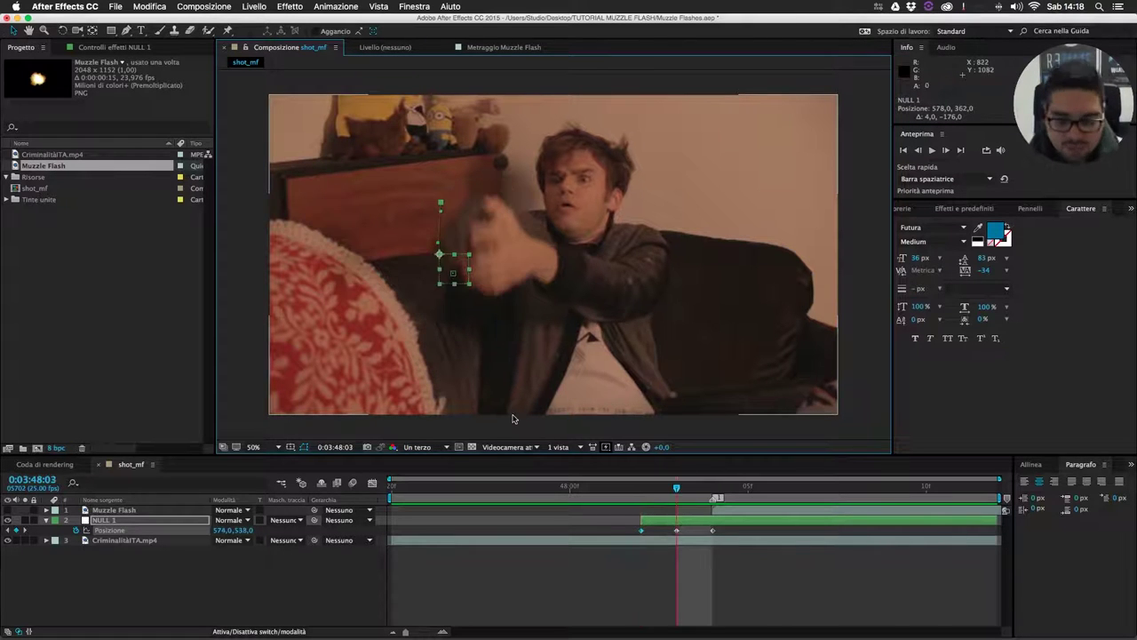
key("Page_Down")
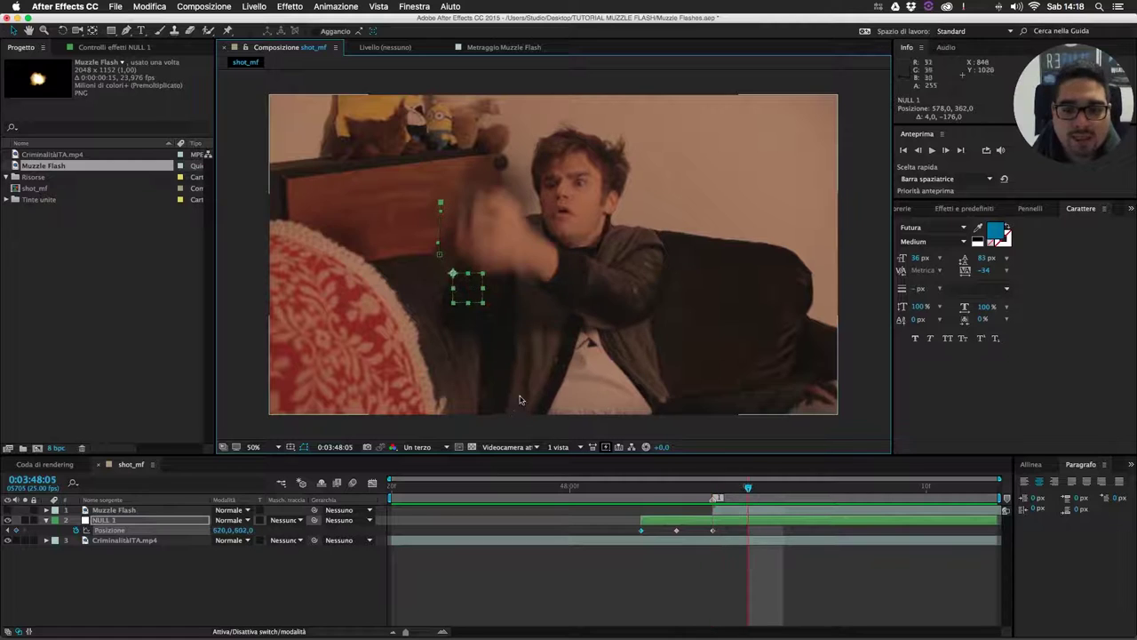
left_click_drag(468, 298, 524, 89)
key("Page_Down")
key("Page_Down")
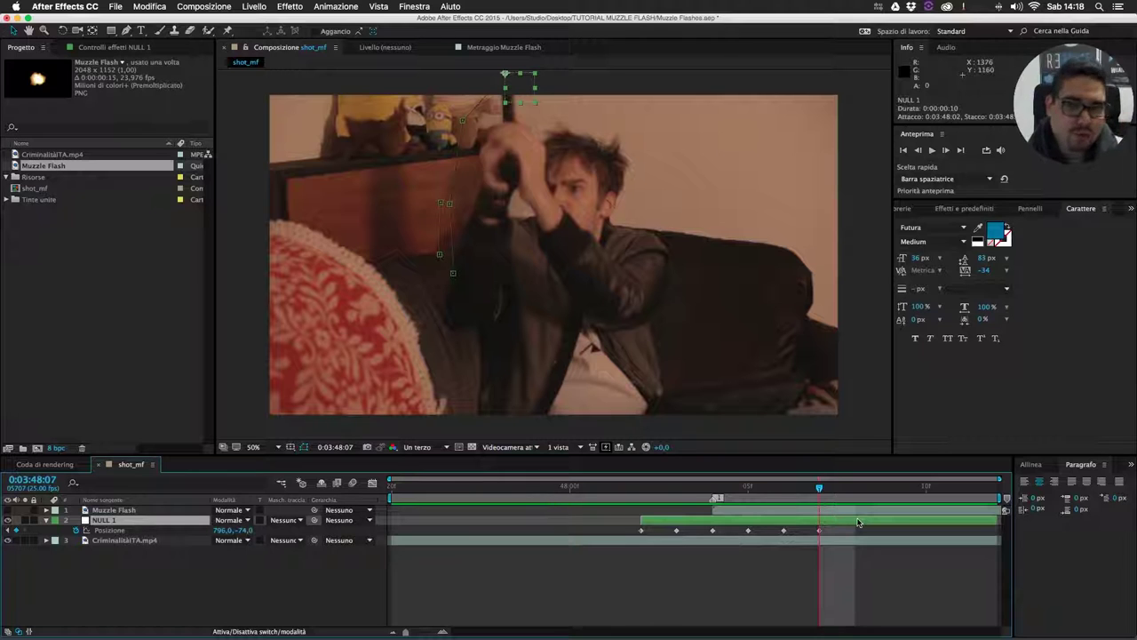
Split the NULL 1 and Muzzle Flash layers at 0:03:48:08 and delete the parts after that frame.
left_click(846, 488)
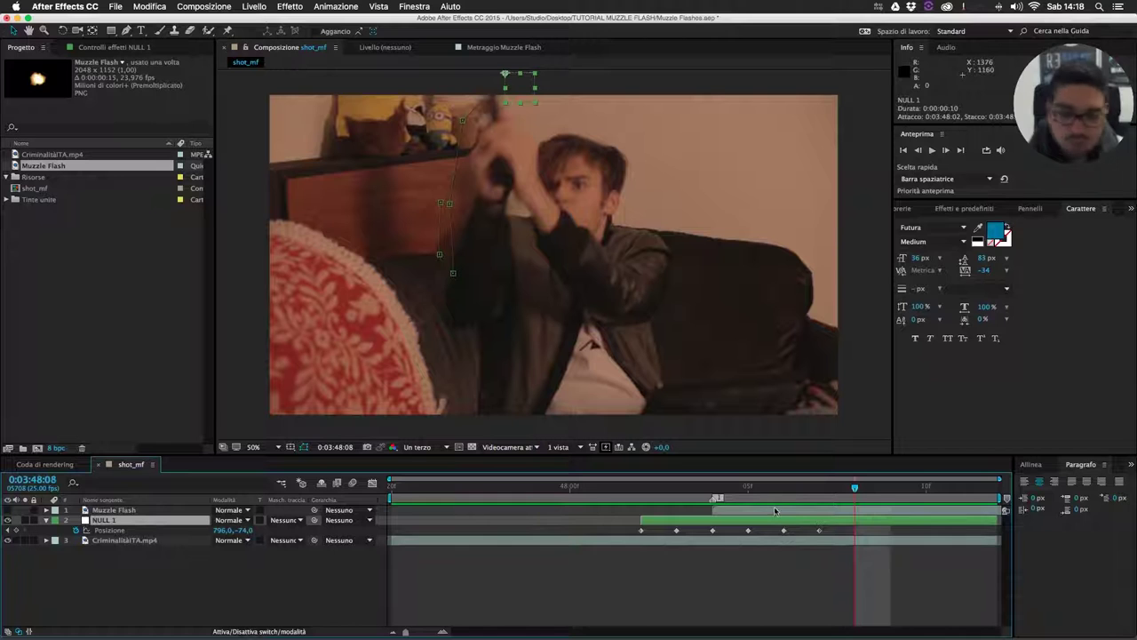
key("super+shift+d")
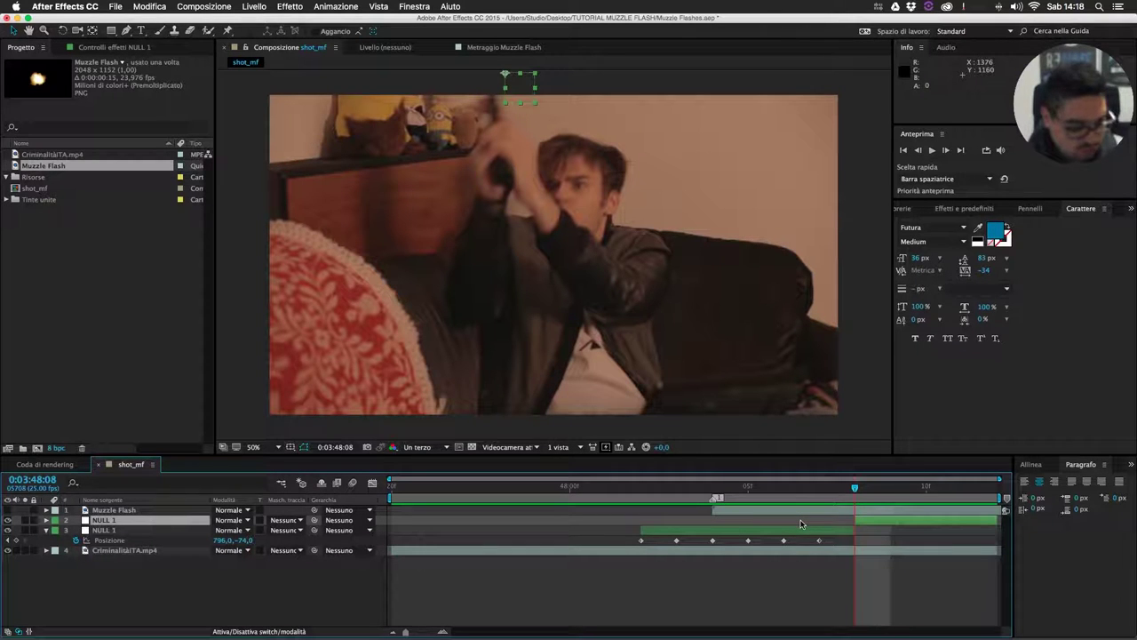
key("Delete")
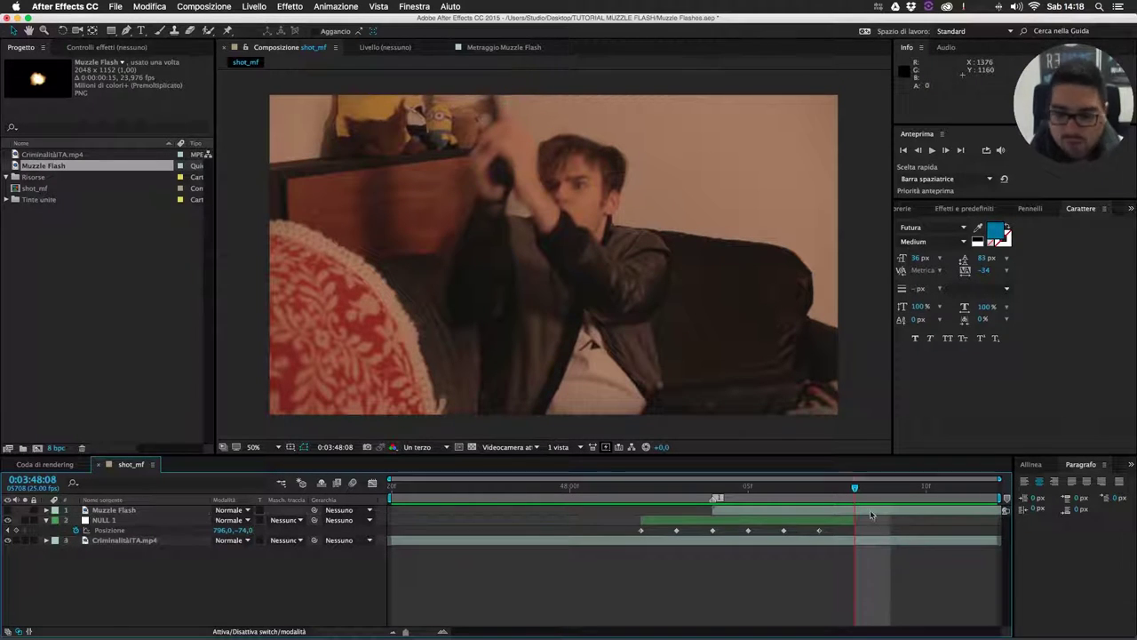
left_click(869, 511)
key("super+shift+d")
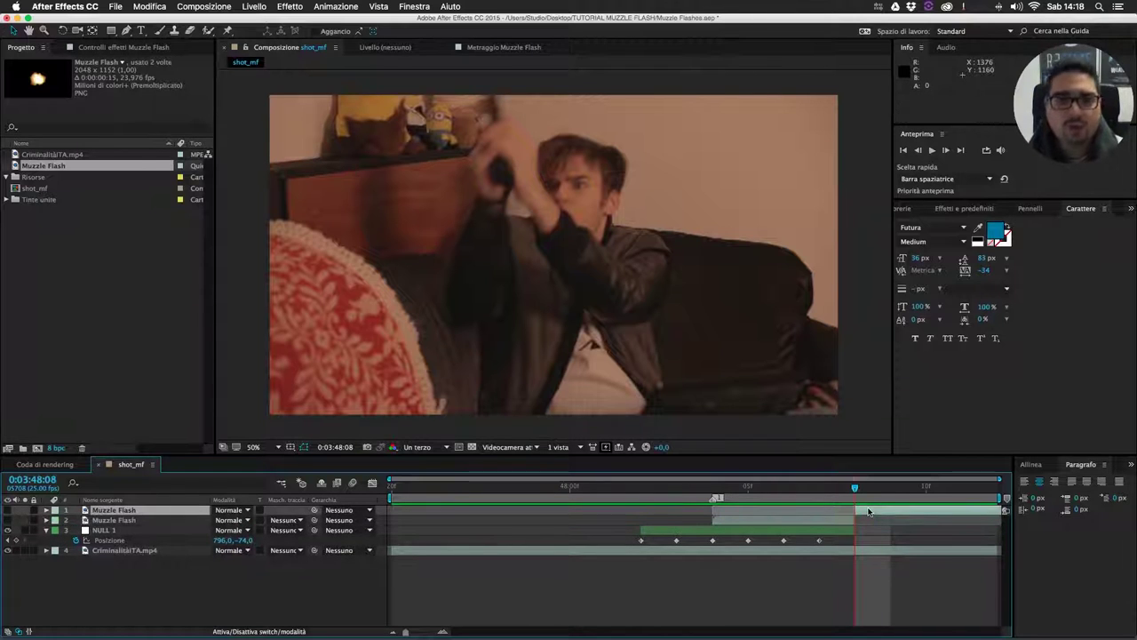
key("Delete")
Change the Muzzle Flash layer's label colour to Verde.
left_click(822, 513)
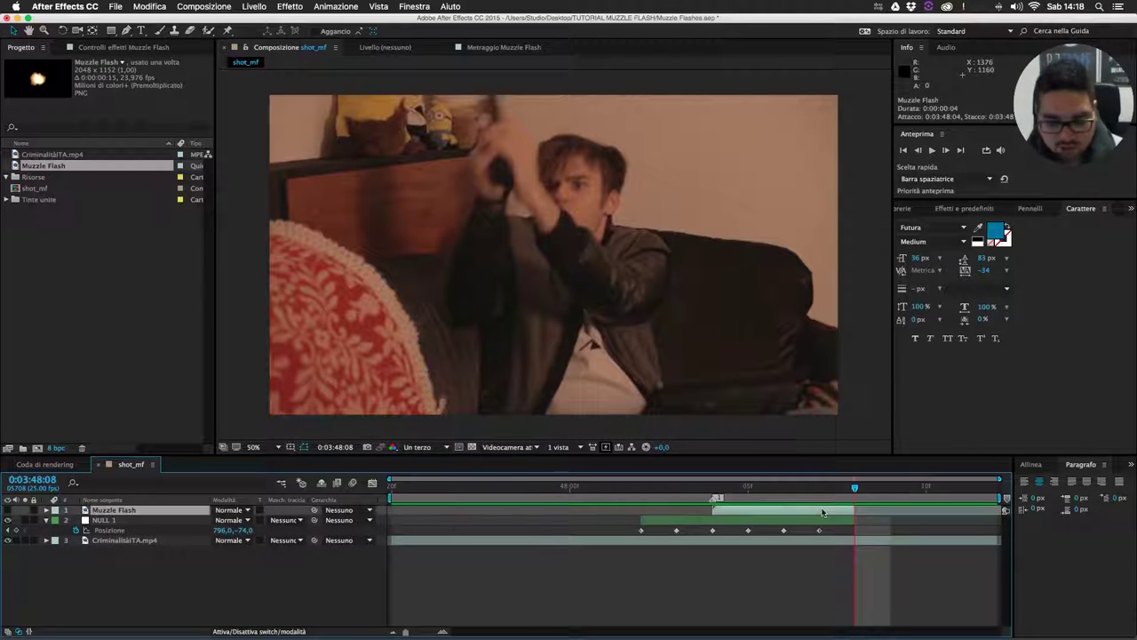
left_click(56, 511)
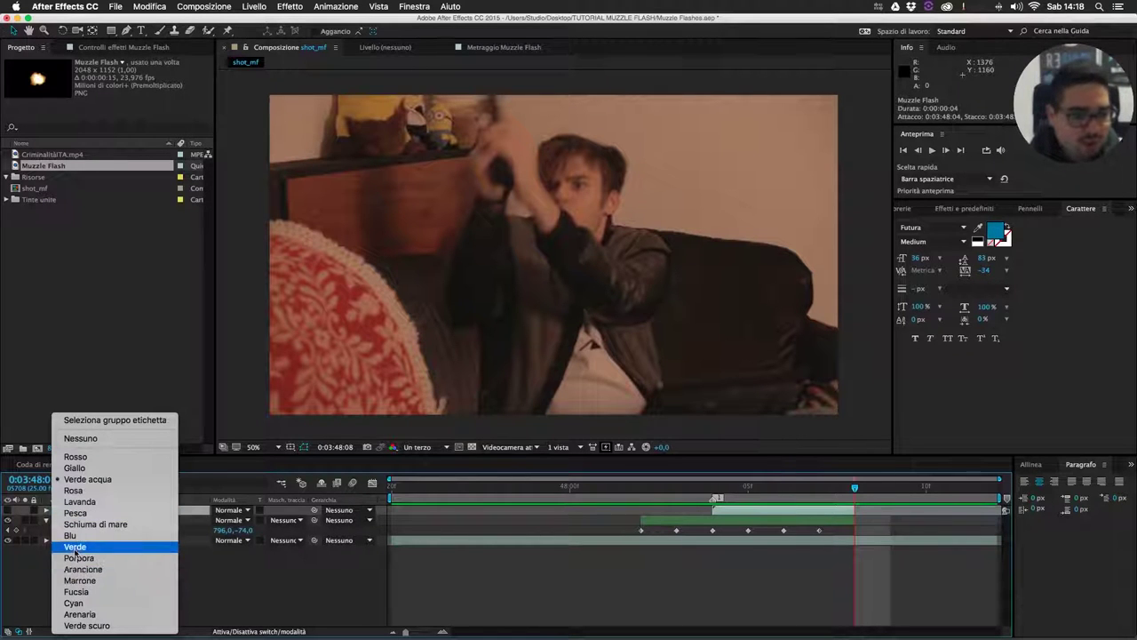
left_click(74, 546)
Make the Muzzle Flash layer visible again at 0:03:48:04 and parent it to NULL 1.
left_click_drag(749, 488, 709, 516)
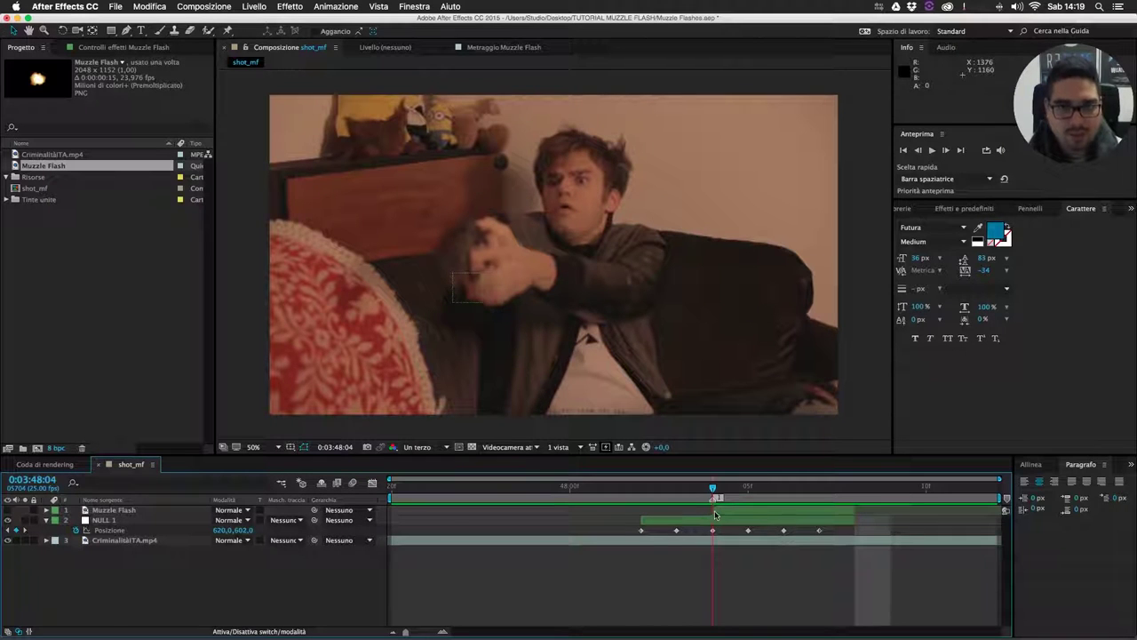
left_click(724, 510)
left_click(8, 510)
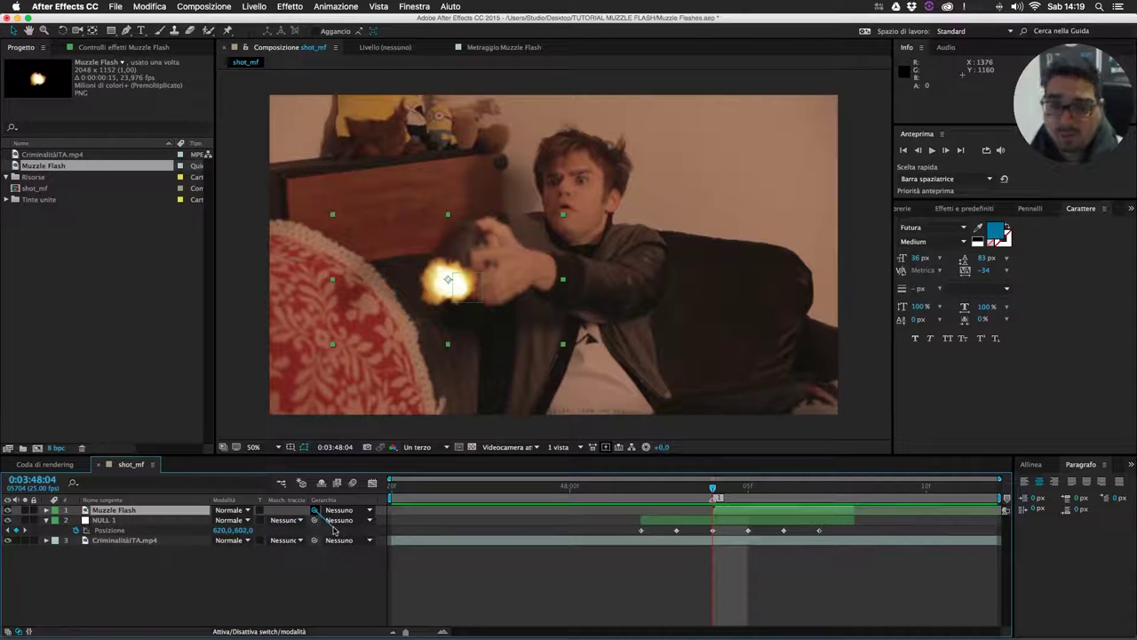
left_click_drag(314, 509, 104, 520)
Check the parented flash's position against the gun frame by frame from 0:03:48:05 onward.
left_click_drag(714, 490, 745, 525)
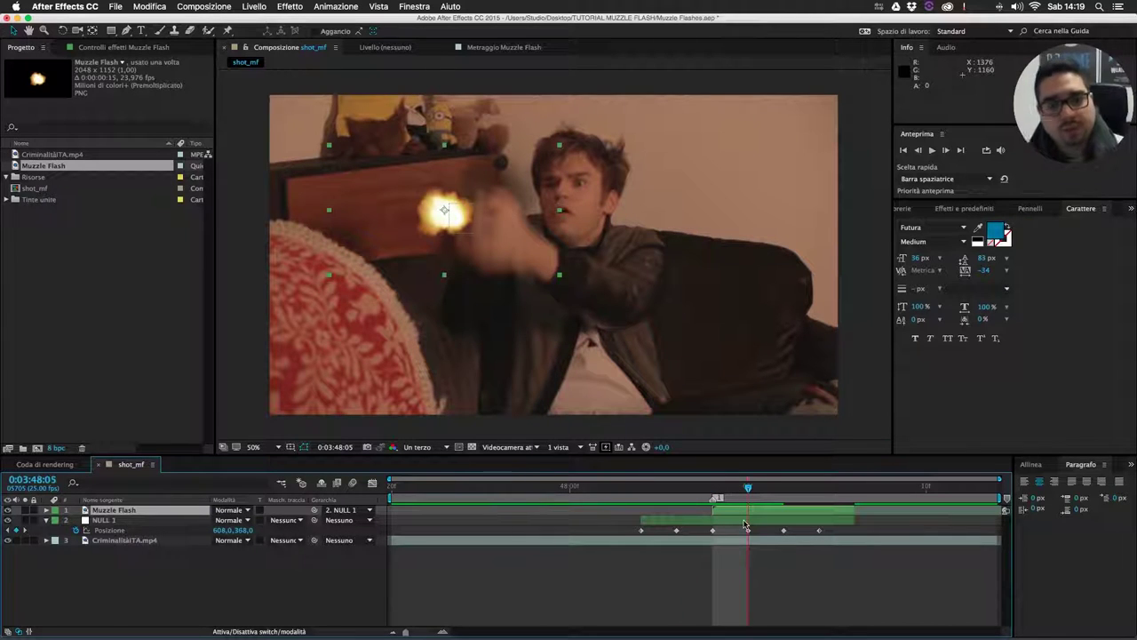
left_click_drag(760, 524, 782, 526)
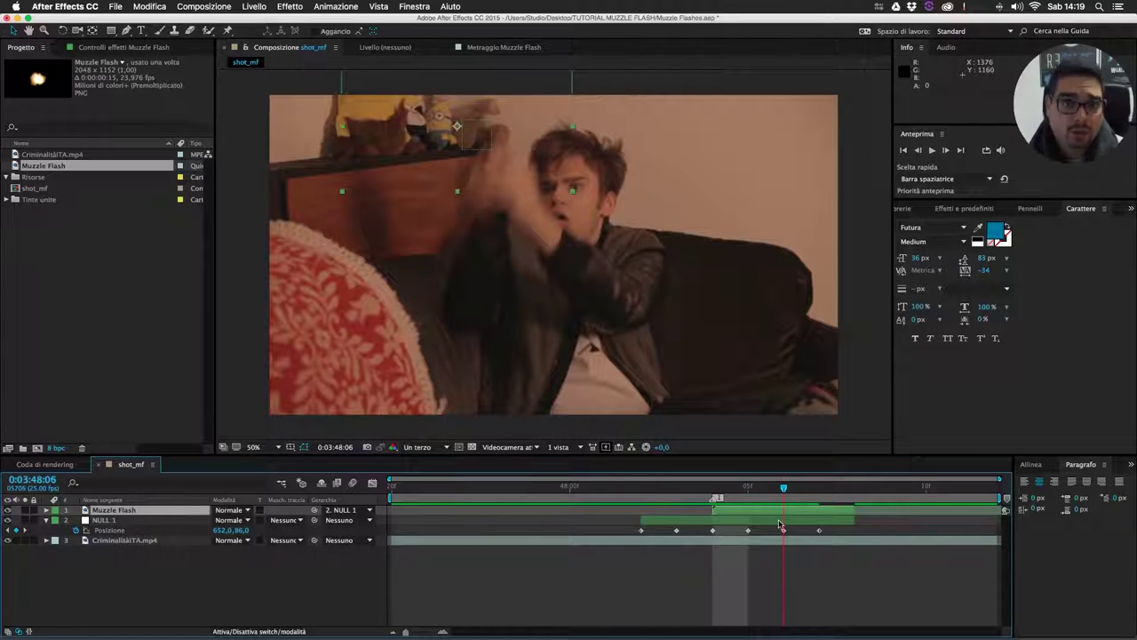
key("Page_Down")
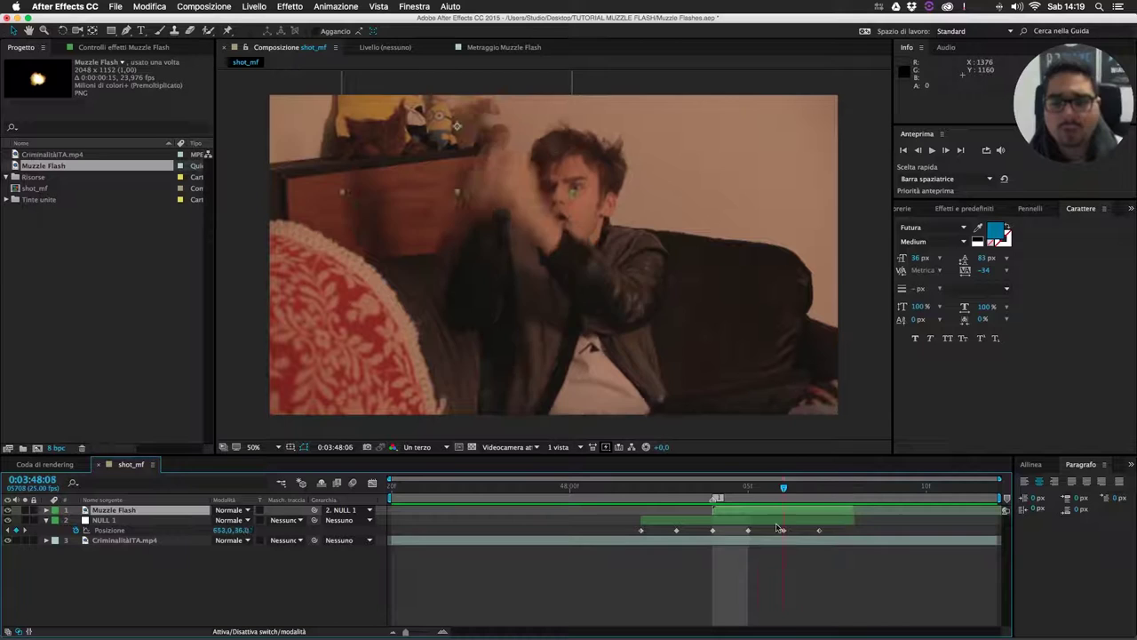
key("Page_Down")
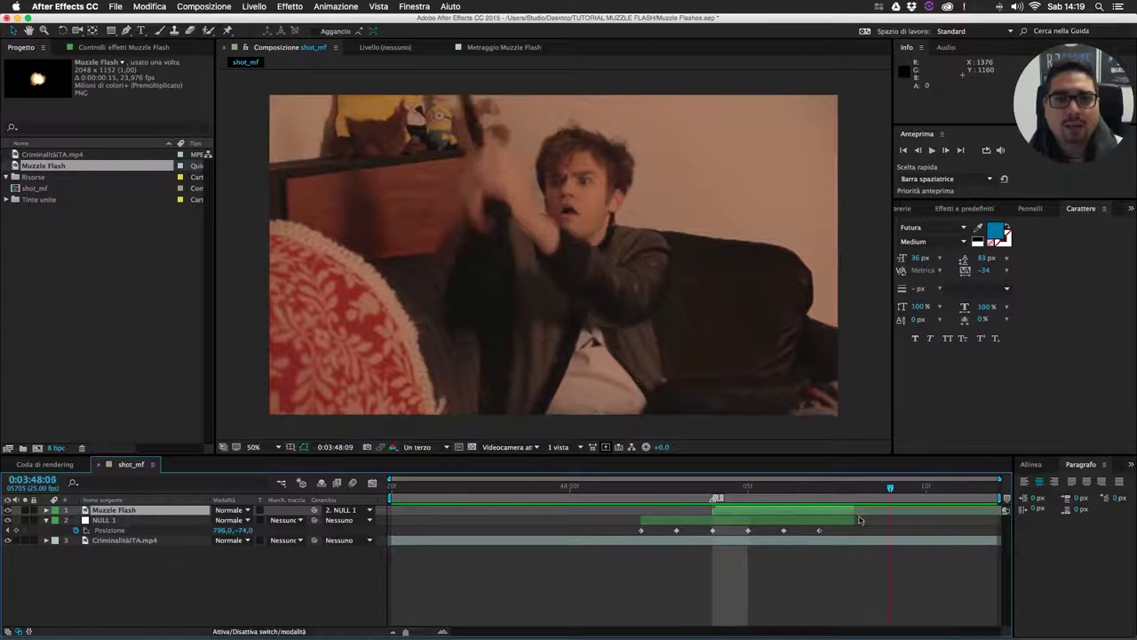
key("space")
Go back to before the gunshot and play the shot from about 0:03:47:22 to review the flash's movement.
key("Page_Up")
key("Page_Up")
key("Page_Up")
key("Page_Up")
key("Page_Up")
key("Page_Up")
key("Page_Up")
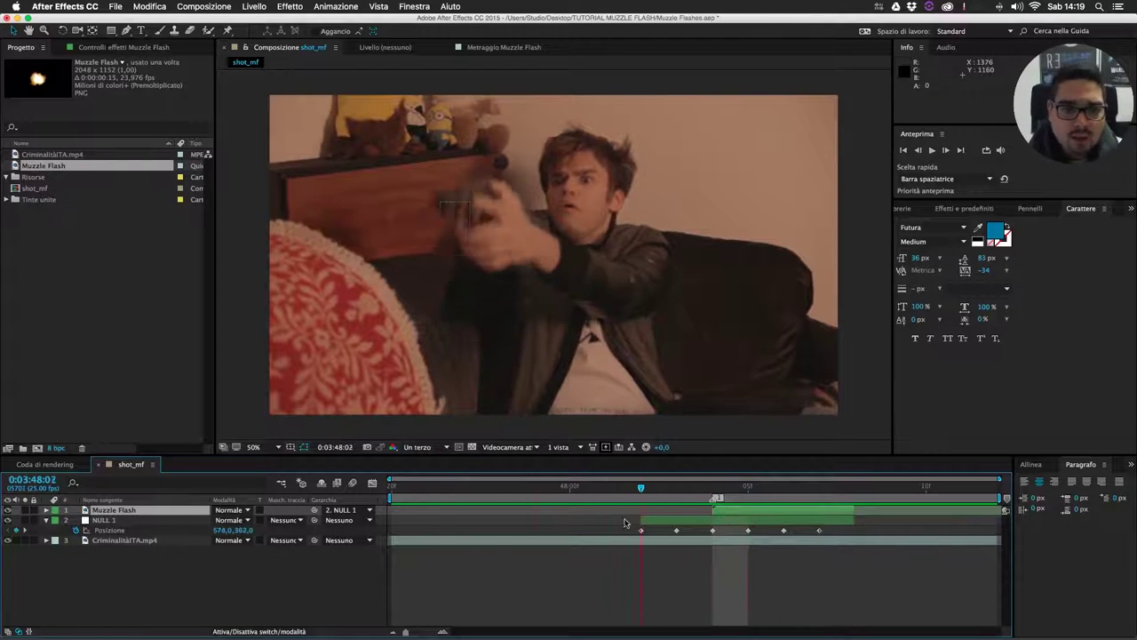
left_click(423, 595)
key("space")
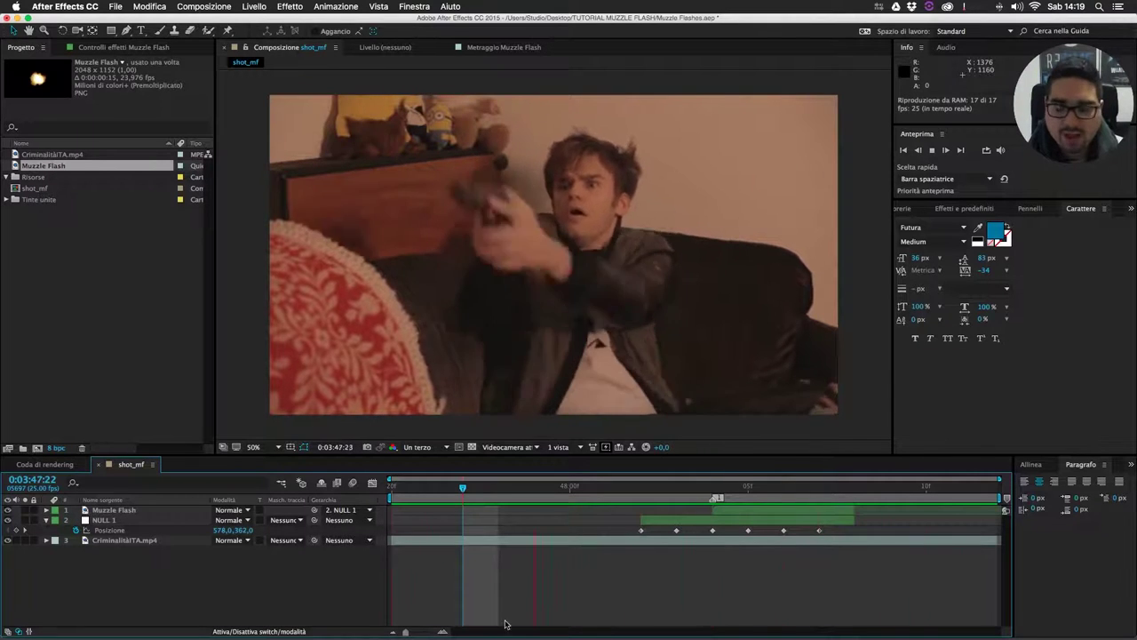
Enable motion blur for the Muzzle Flash layer and the composition, and compare the flash at 0:03:48:04 and 0:03:48:05.
left_click(678, 490)
left_click_drag(681, 498, 713, 500)
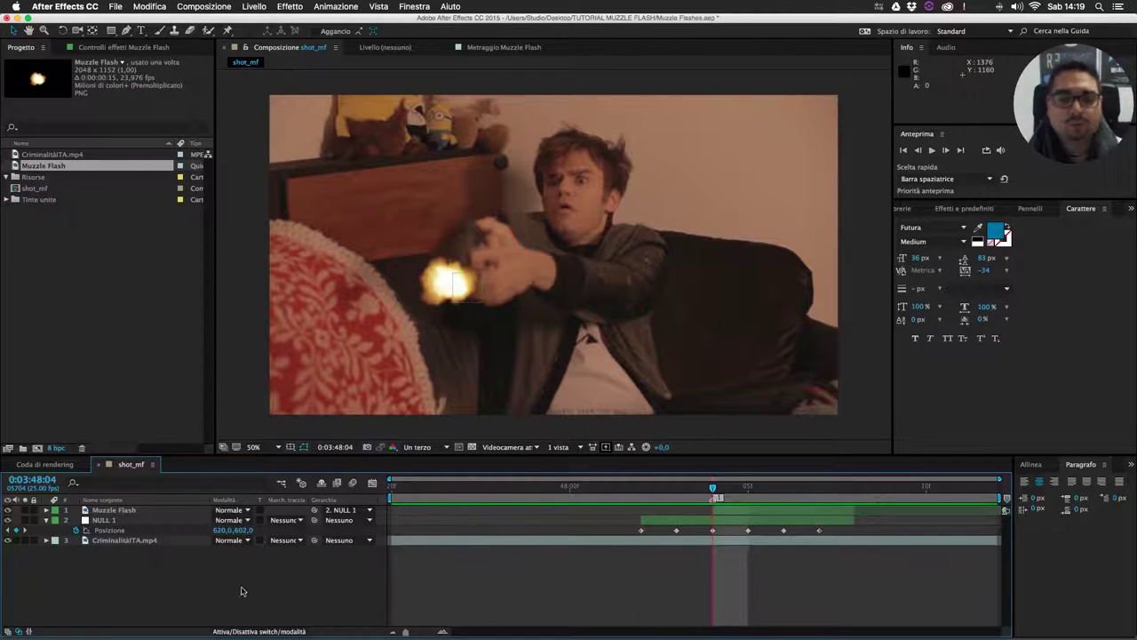
key("F4")
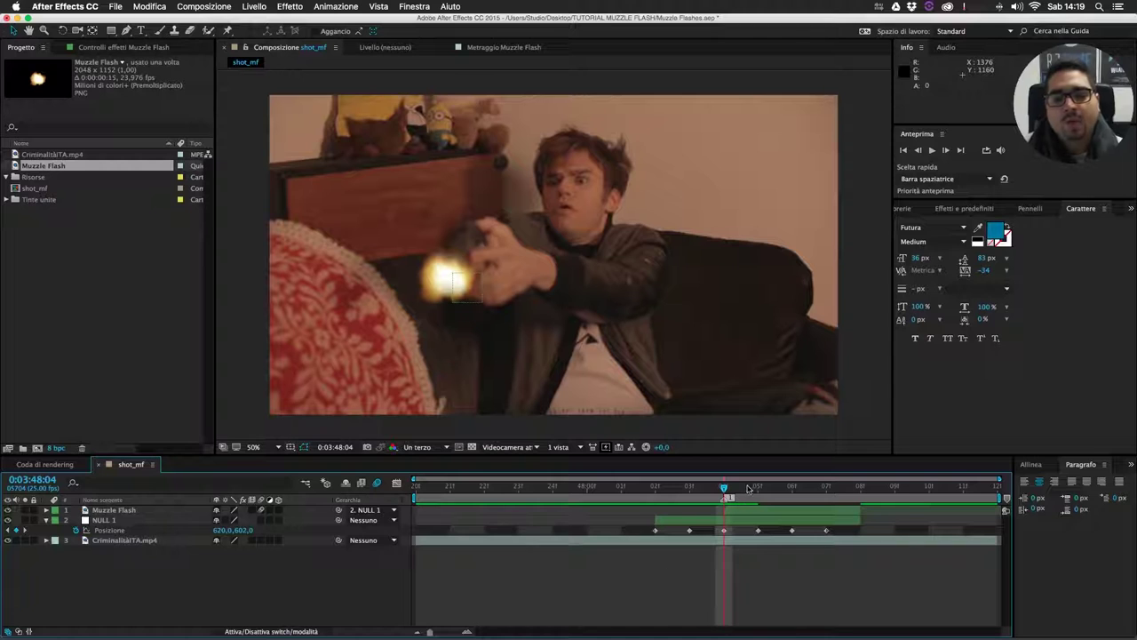
left_click(755, 497)
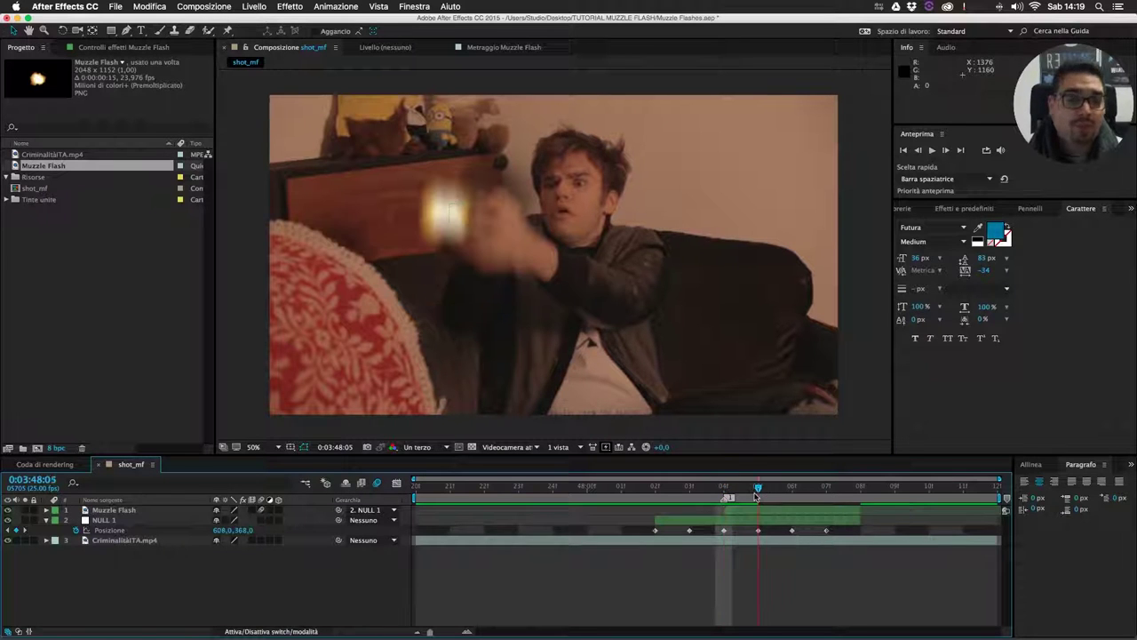
left_click(722, 495)
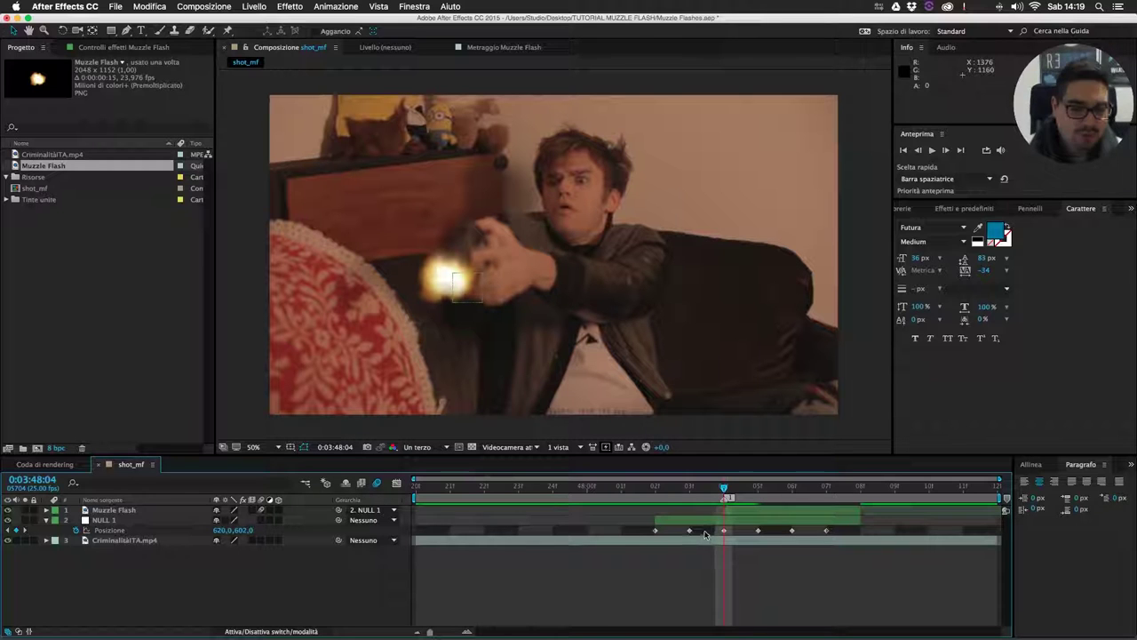
Try deleting NULL 1's position keyframes before 0:03:48:04 to compare the flash's motion blur, and undo the deletion.
left_click_drag(705, 534, 496, 530)
key("Delete")
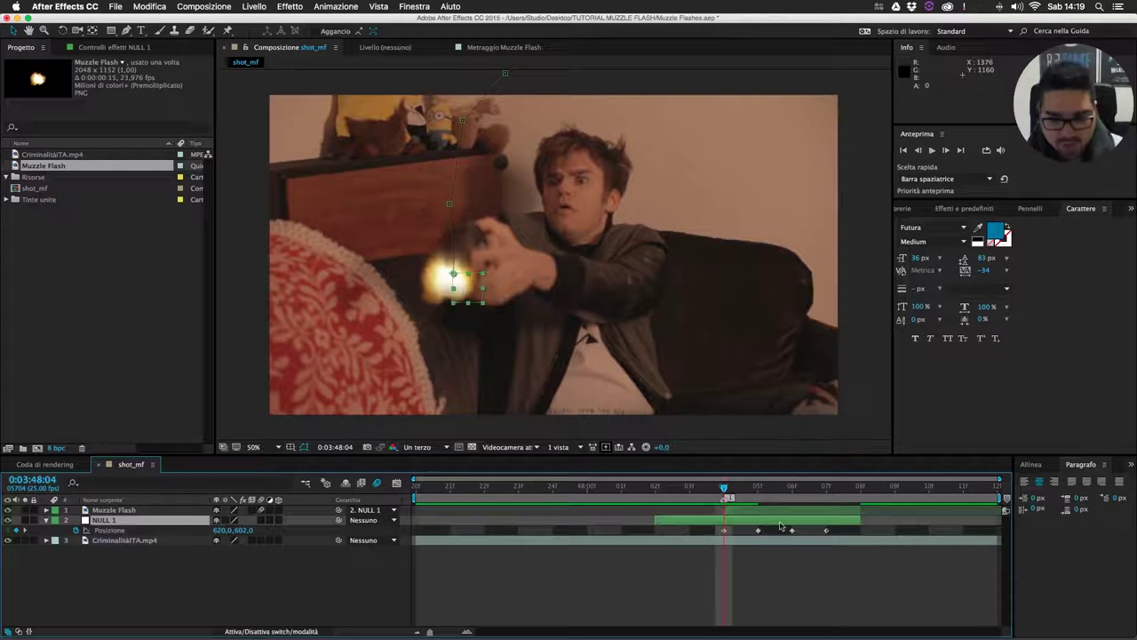
left_click_drag(722, 533, 734, 530)
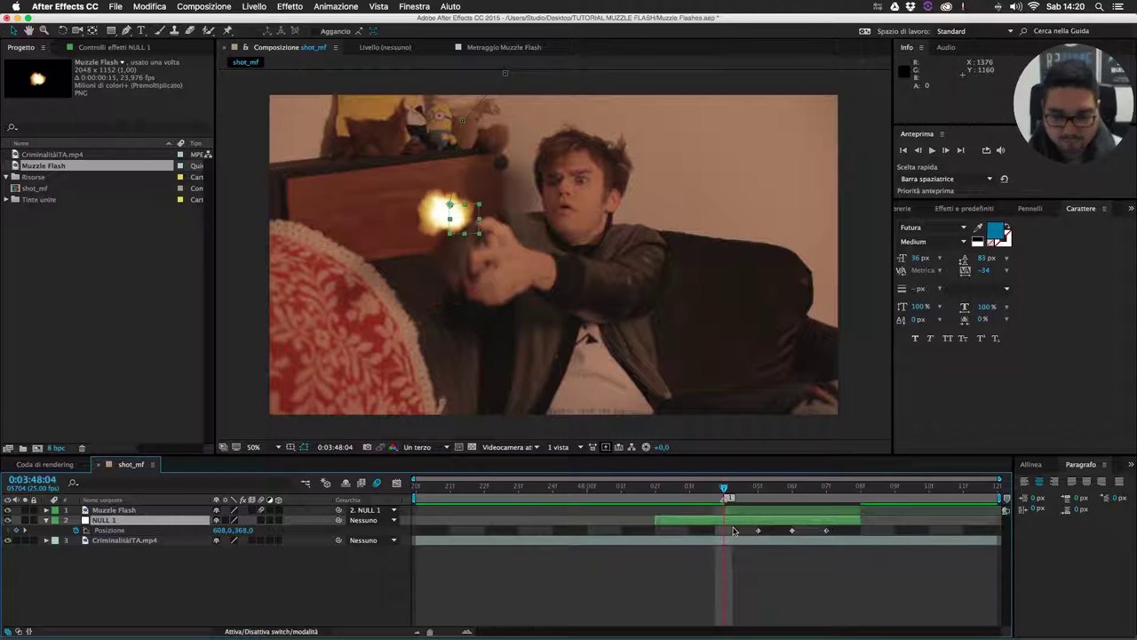
mouse_move(725, 490)
left_mouse_down()
mouse_move(640, 497)
mouse_move(726, 494)
left_mouse_up()
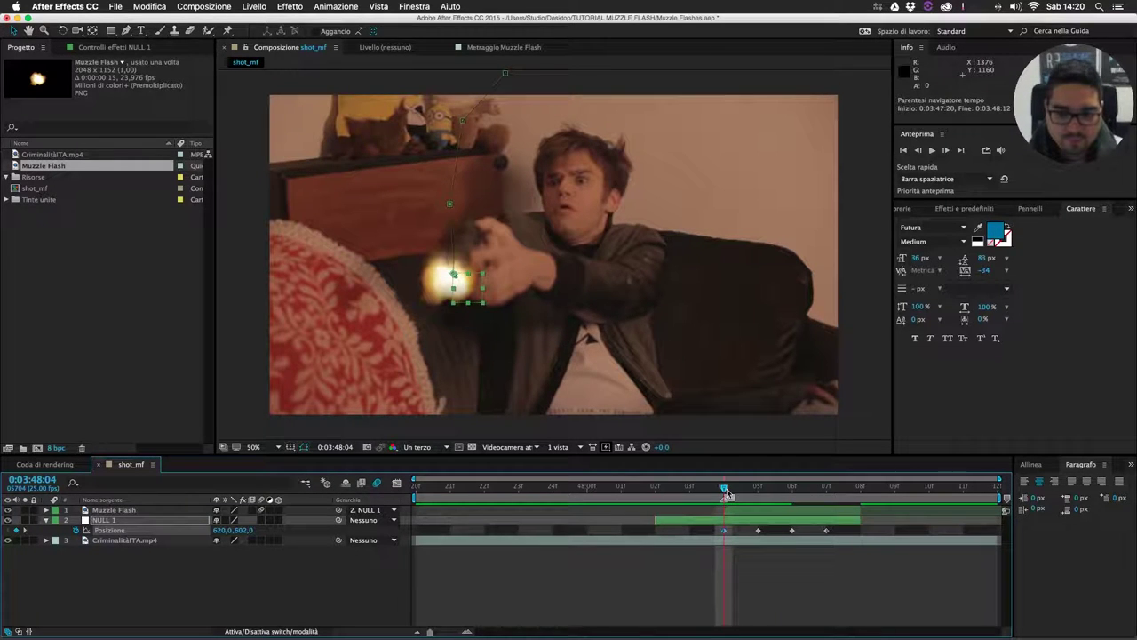
left_click(652, 616)
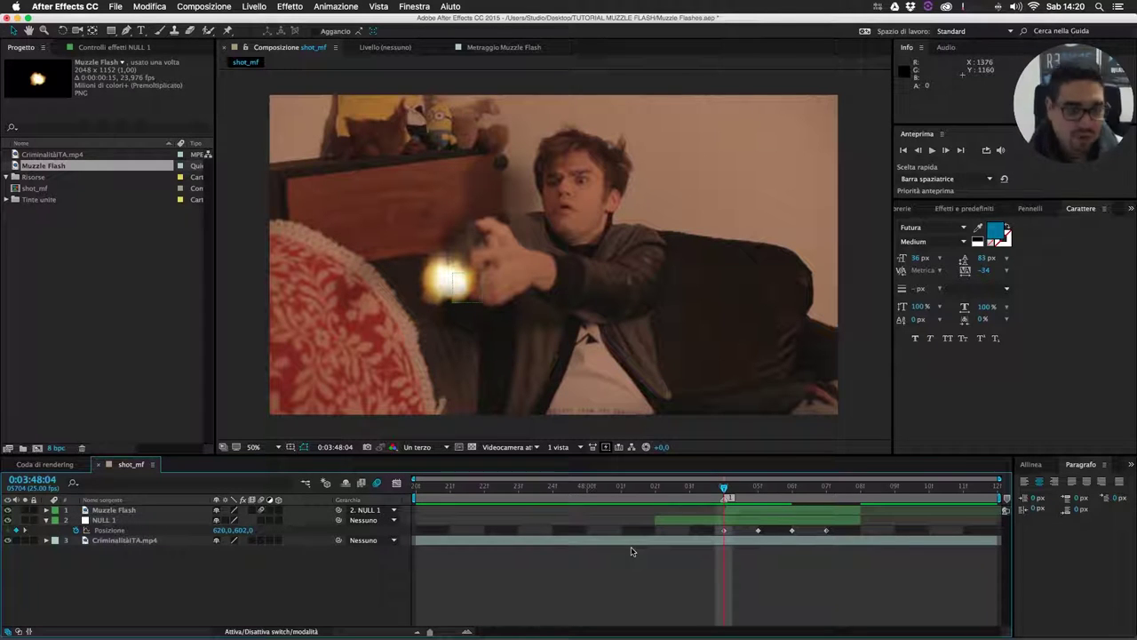
key("super+z")
left_click(593, 581)
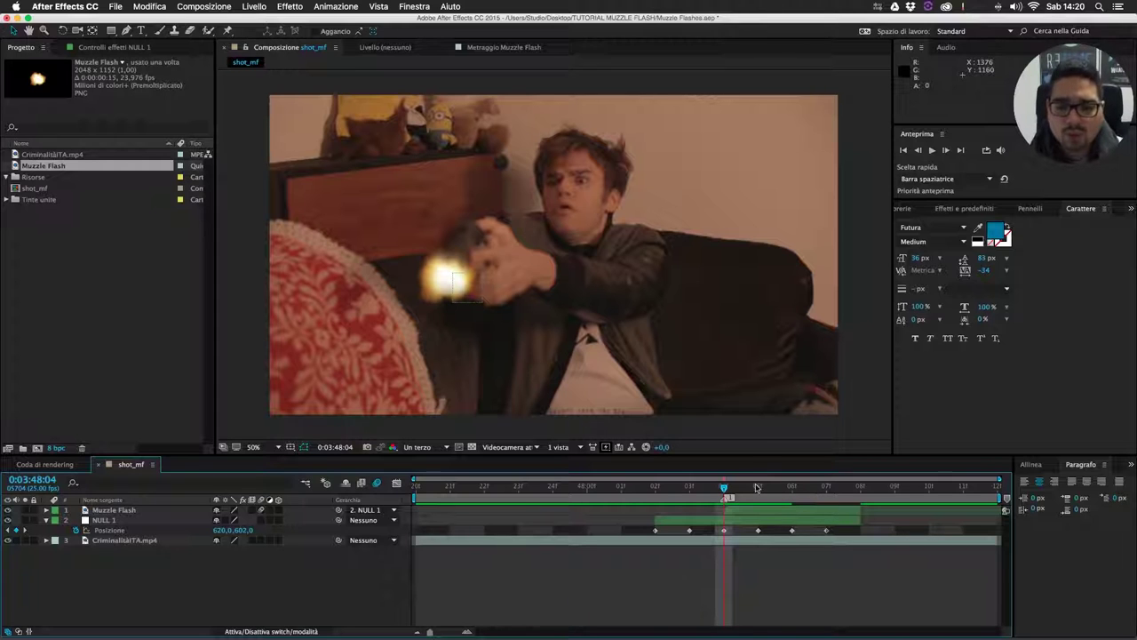
Examine the blurred flash at 0:03:48:05 and select the Muzzle Flash layer.
left_click(756, 488)
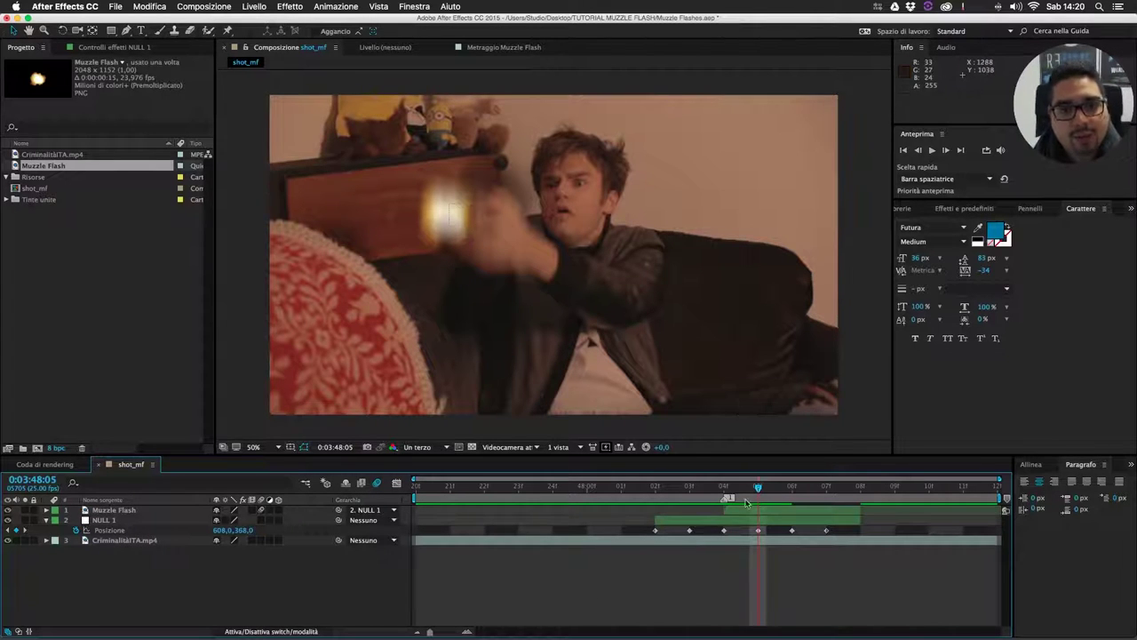
key("space")
key("space")
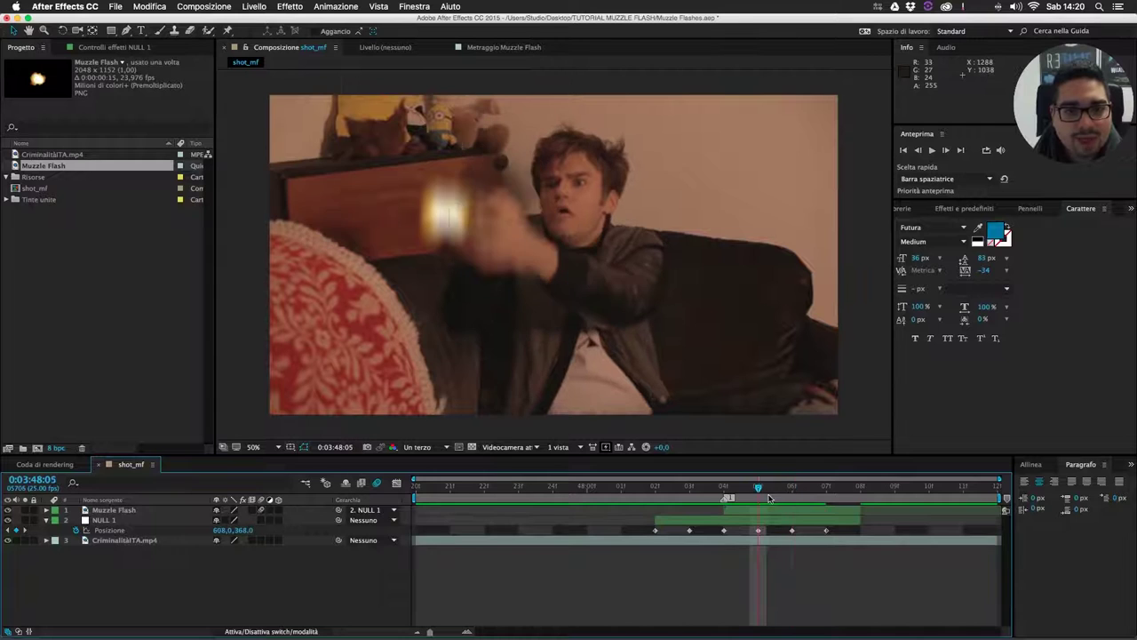
left_click(769, 508)
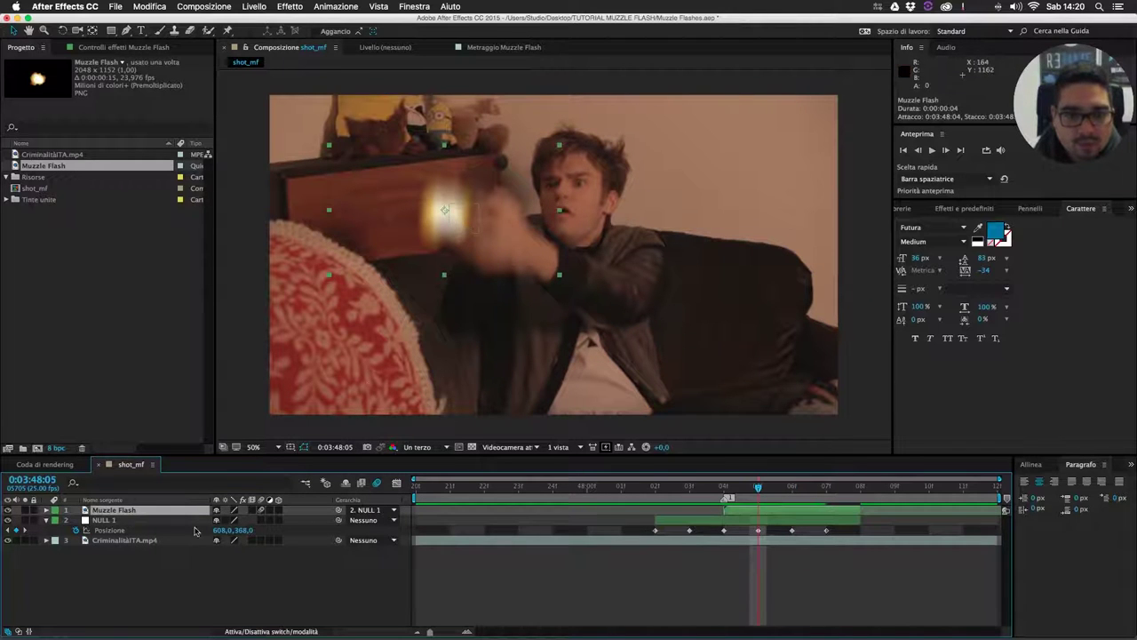
Move NULL 1 at 0:03:48:05 to position 588, 302 so the flash lines up with the gun.
left_click(107, 521)
left_click_drag(469, 228, 460, 199)
left_click(776, 567)
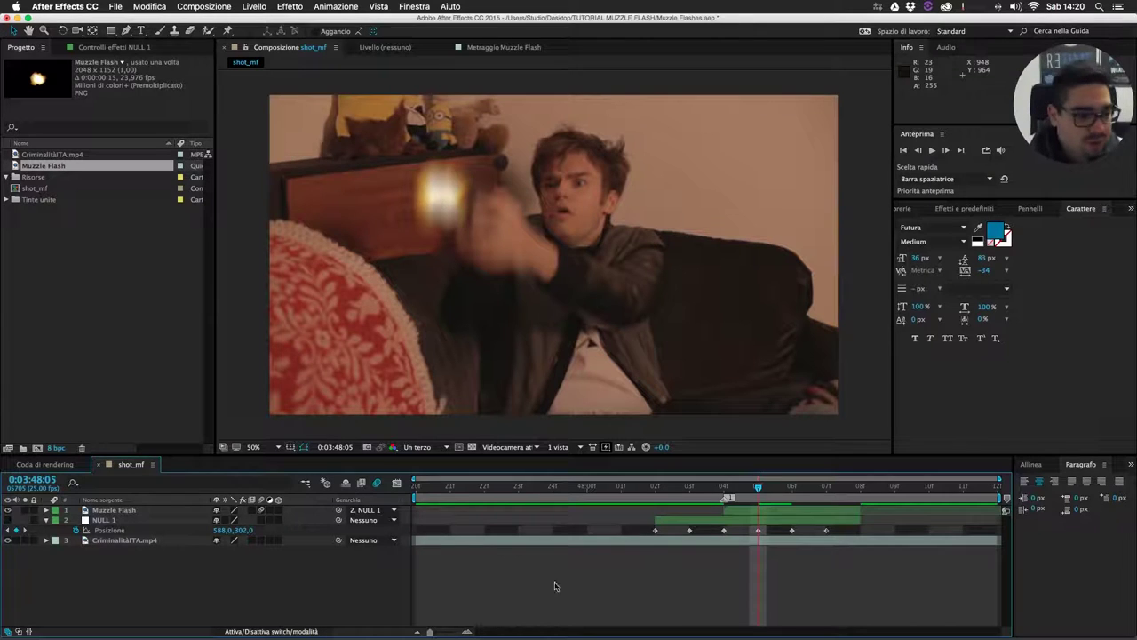
Play the shot from 0:03:47:20 and again from 0:03:48:02 to review the flash's movement.
left_click_drag(671, 490, 512, 495)
key("space")
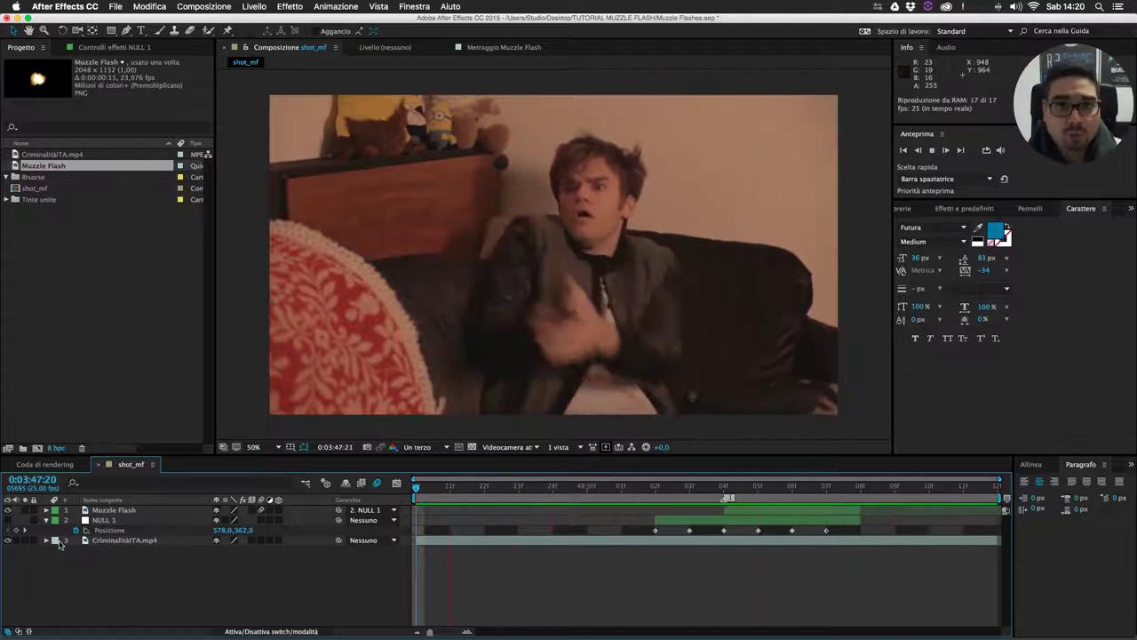
key("space")
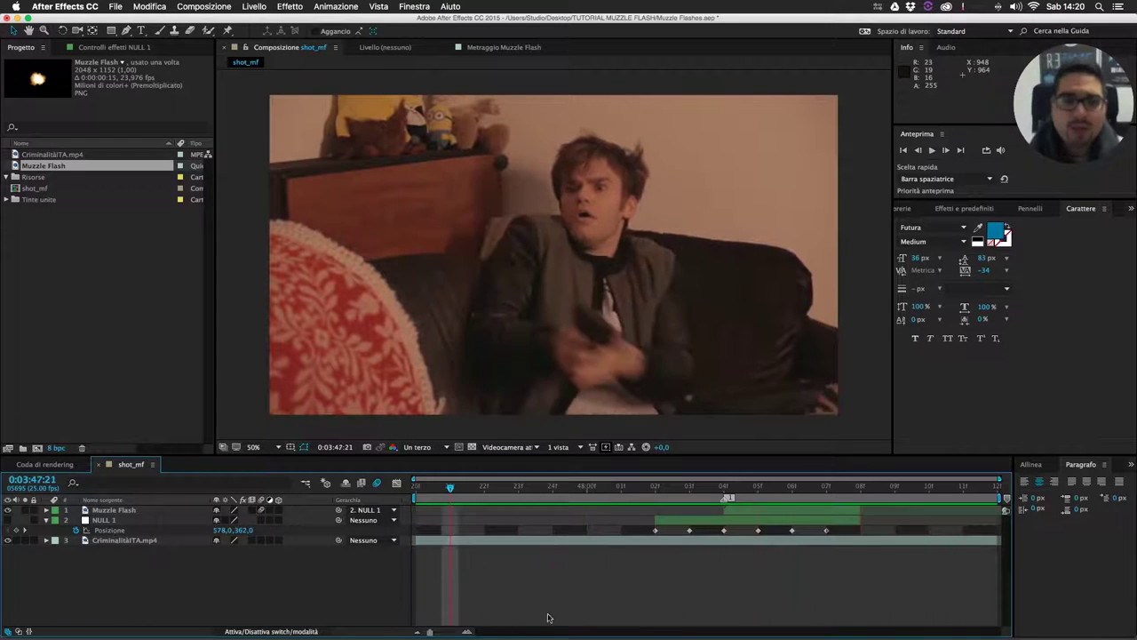
left_click(673, 489)
key("space")
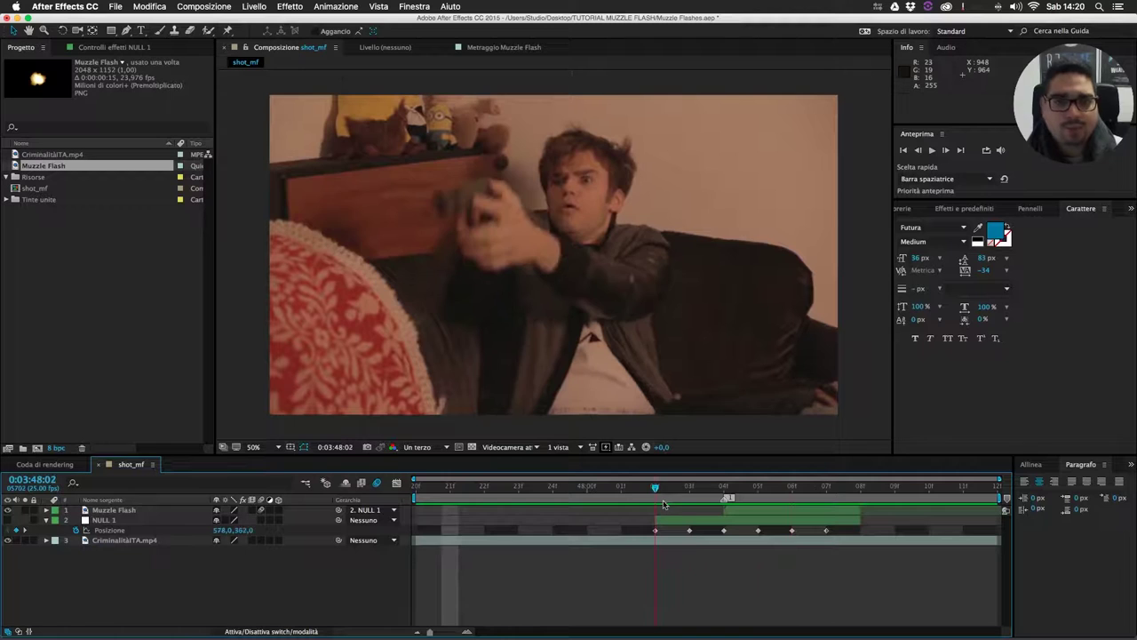
key("space")
At 0:03:48:04, scale the Muzzle Flash layer to 48% and reposition it over the gun's muzzle.
left_click(726, 494)
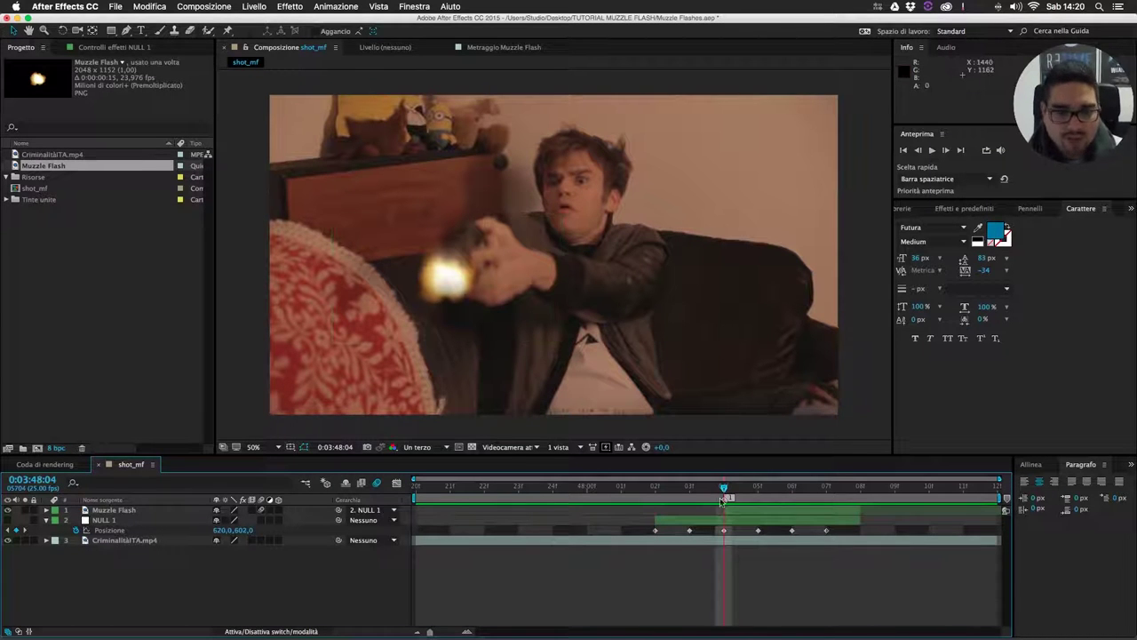
key("s")
left_click(161, 509)
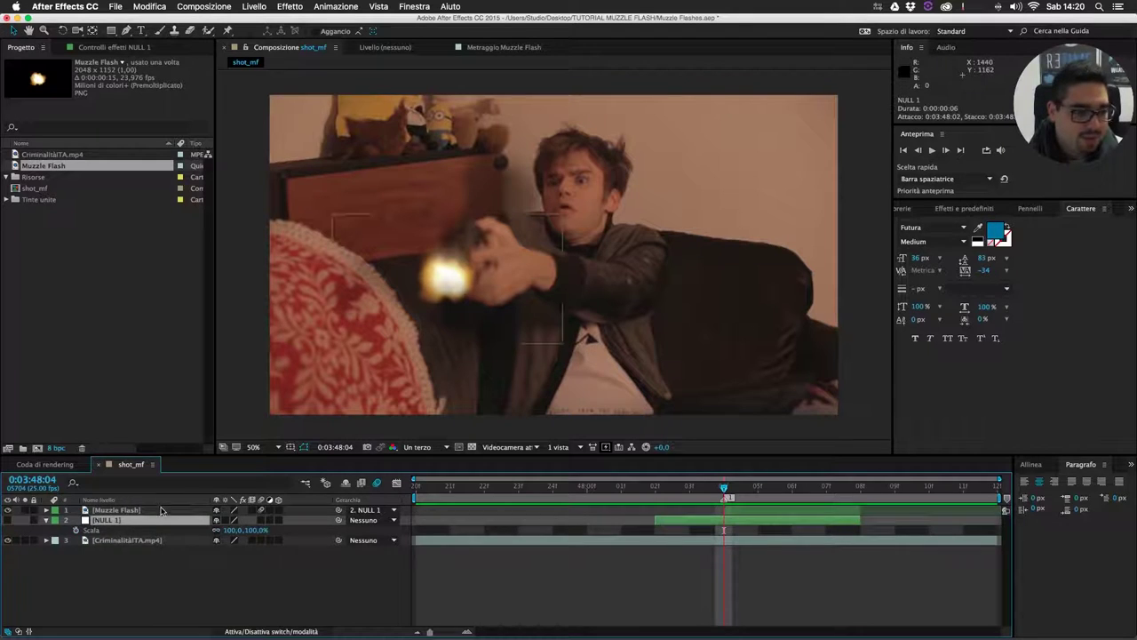
key("s")
left_click_drag(246, 524, 260, 524)
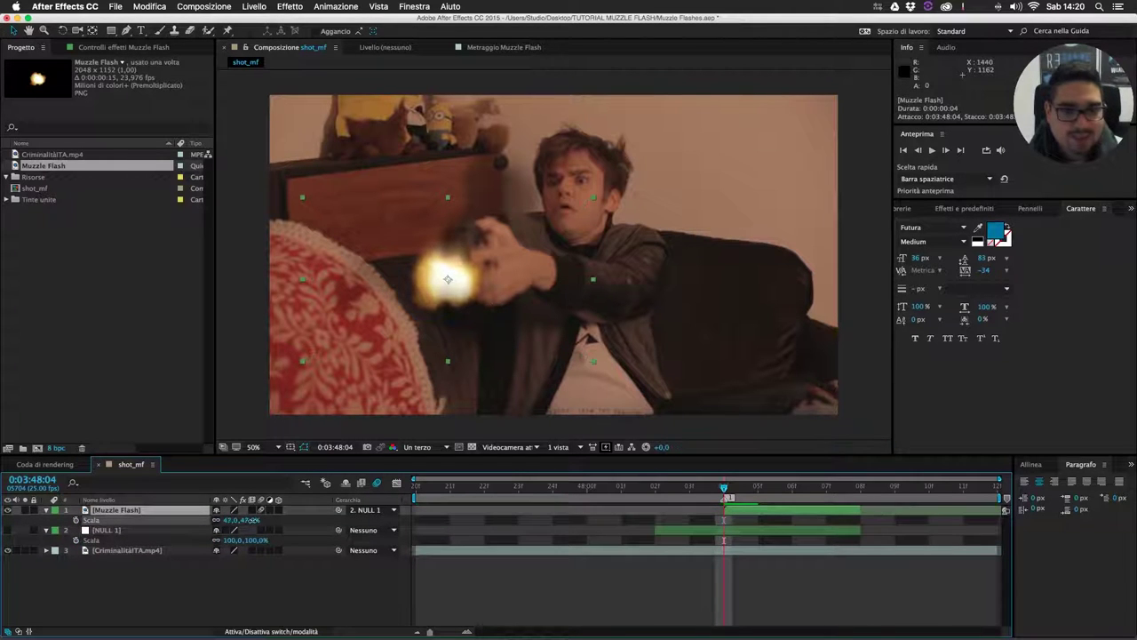
left_click_drag(467, 296, 457, 283)
left_click(624, 599)
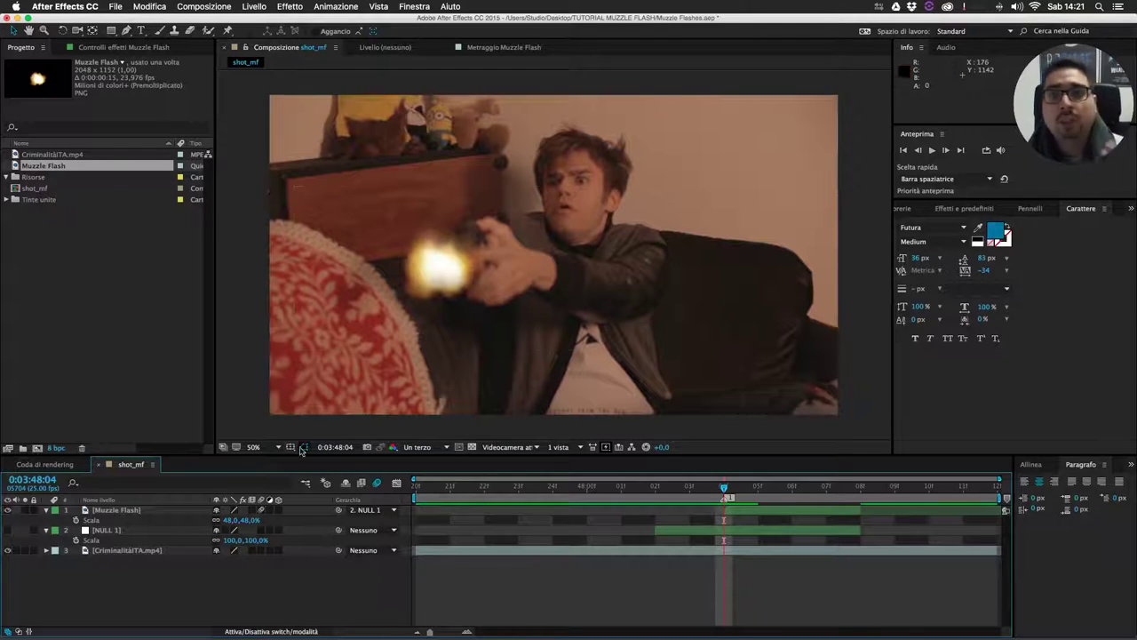
Add an adjustment layer directly above the CriminalitàITA.mp4 layer and give it an orange label.
right_click(307, 590)
mouse_move(380, 523)
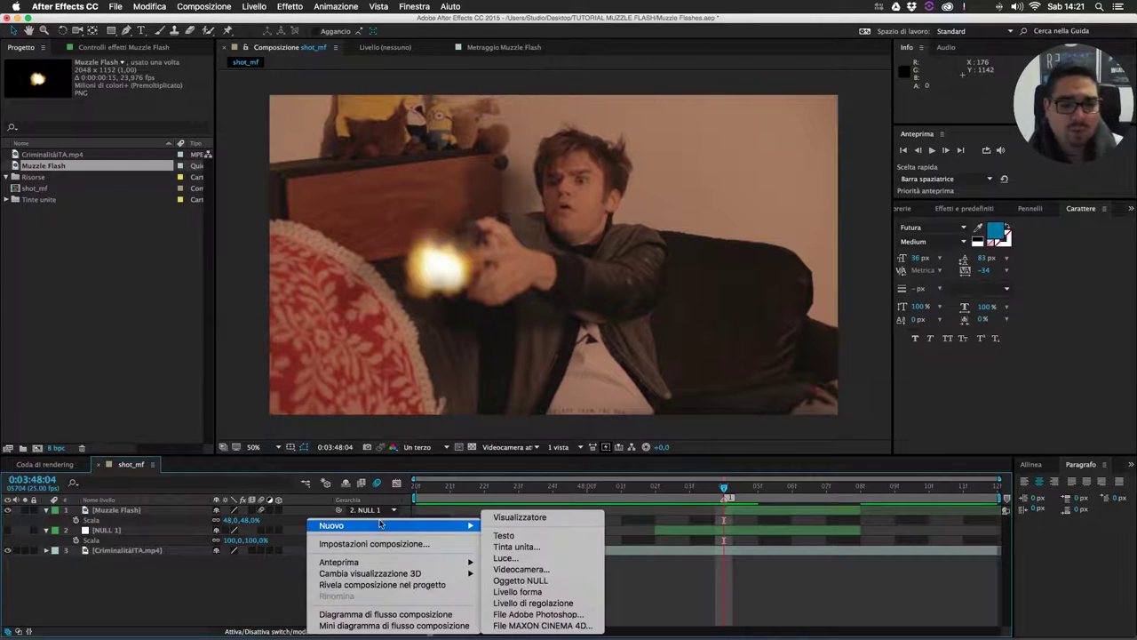
left_click(570, 604)
left_click_drag(134, 509, 119, 554)
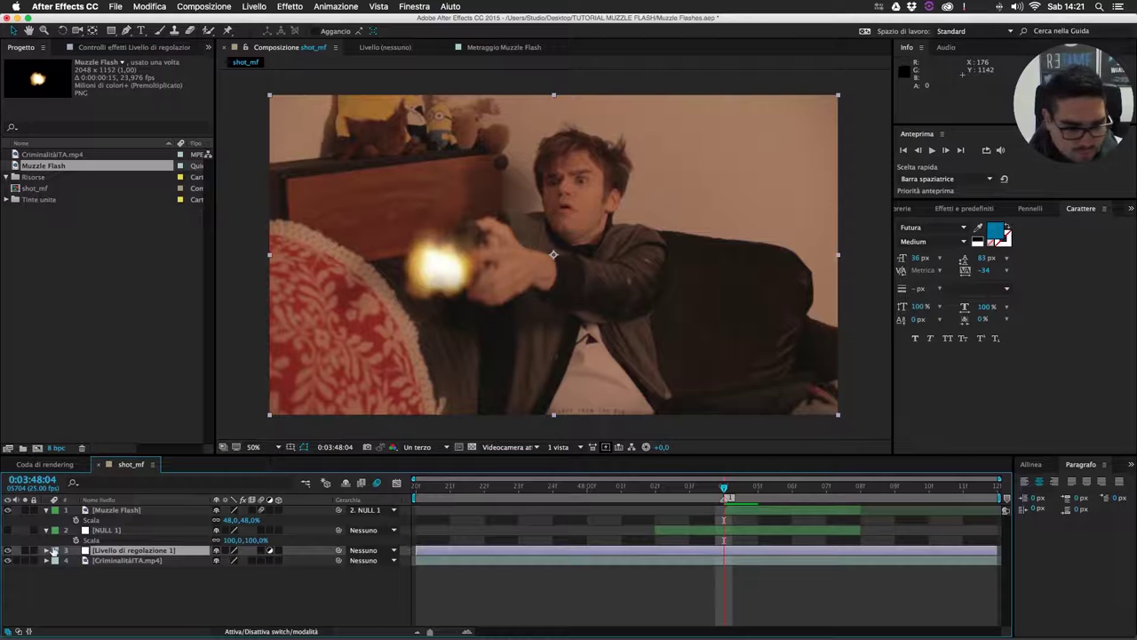
left_click(53, 551)
left_click(98, 569)
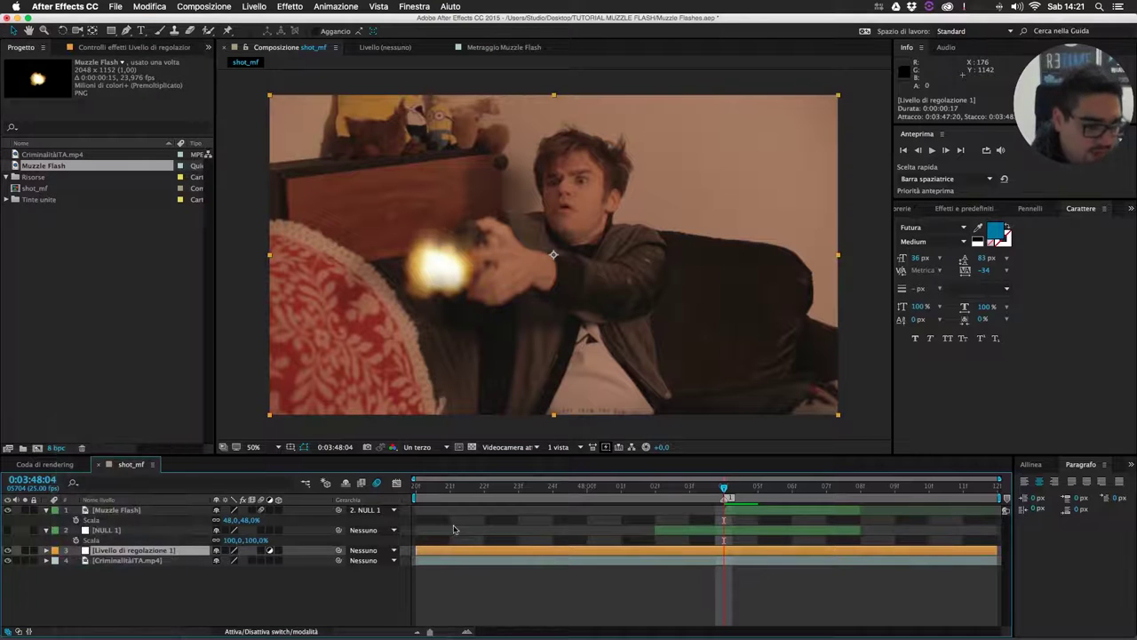
Trim the adjustment layer to two frames starting at 0:03:48:04, checking the flash on both frames.
left_click_drag(417, 550, 723, 560)
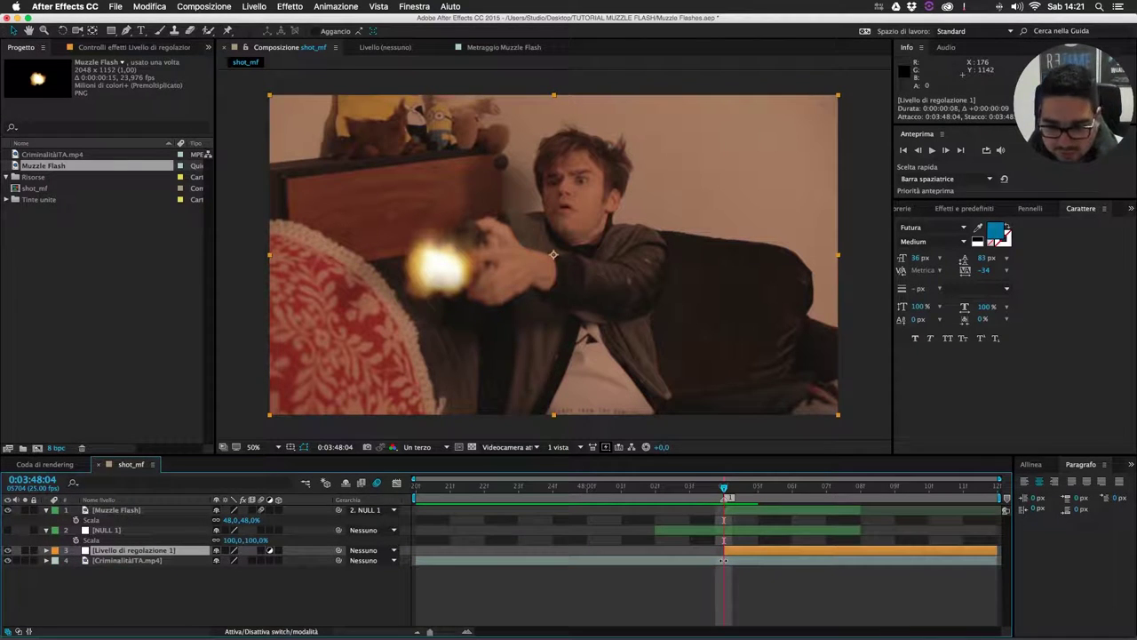
left_click_drag(996, 550, 788, 553)
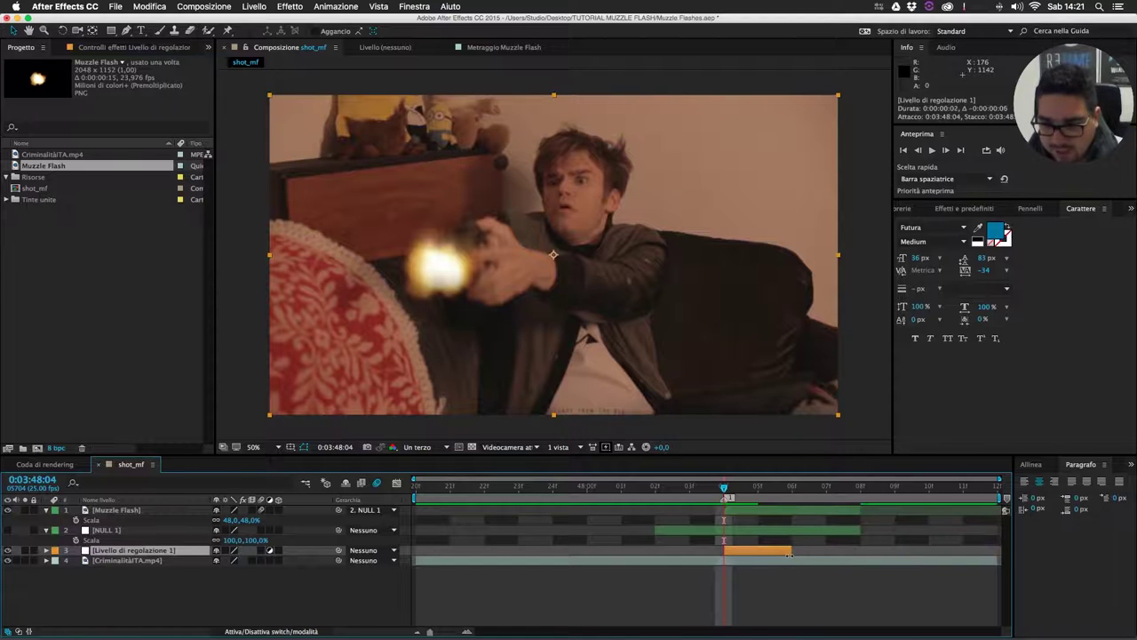
left_click(759, 488)
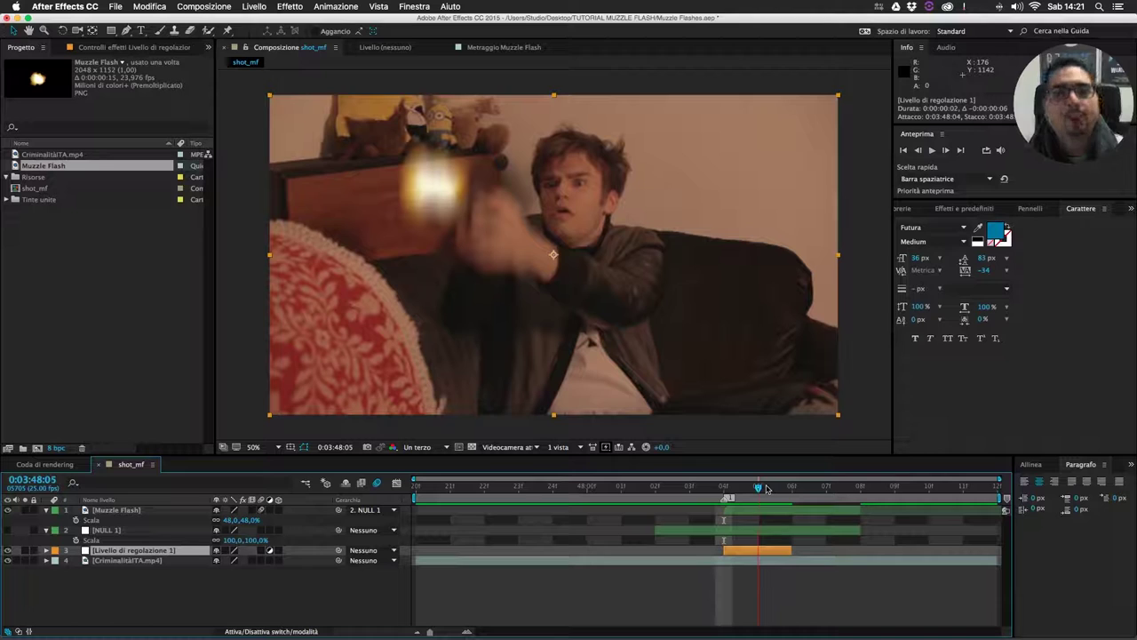
left_click_drag(768, 488, 725, 490)
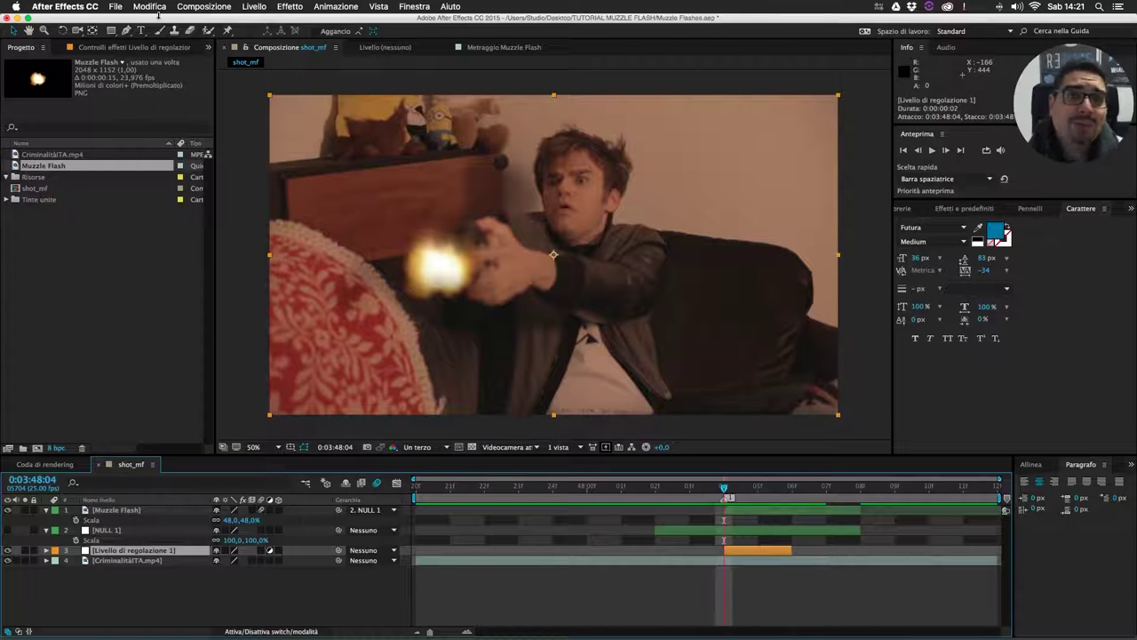
Draw a closed, curved Pen mask on the adjustment layer around the actor's hands, gun and forearm at 0:03:48:04.
left_click(127, 31)
scroll(528, 207, "up", 2)
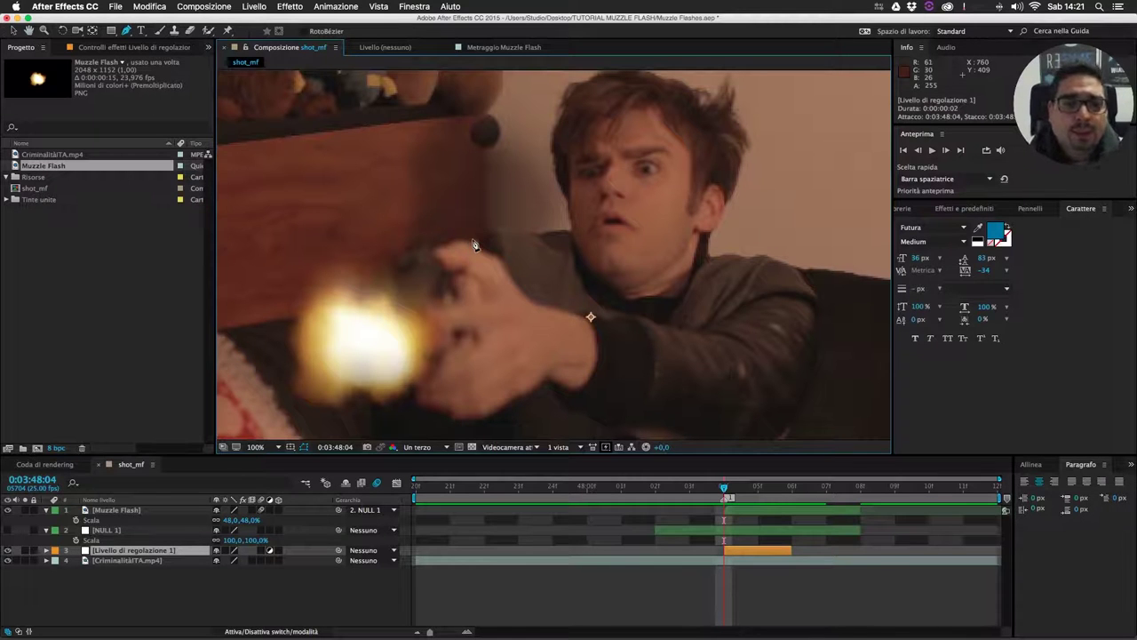
left_click(438, 252)
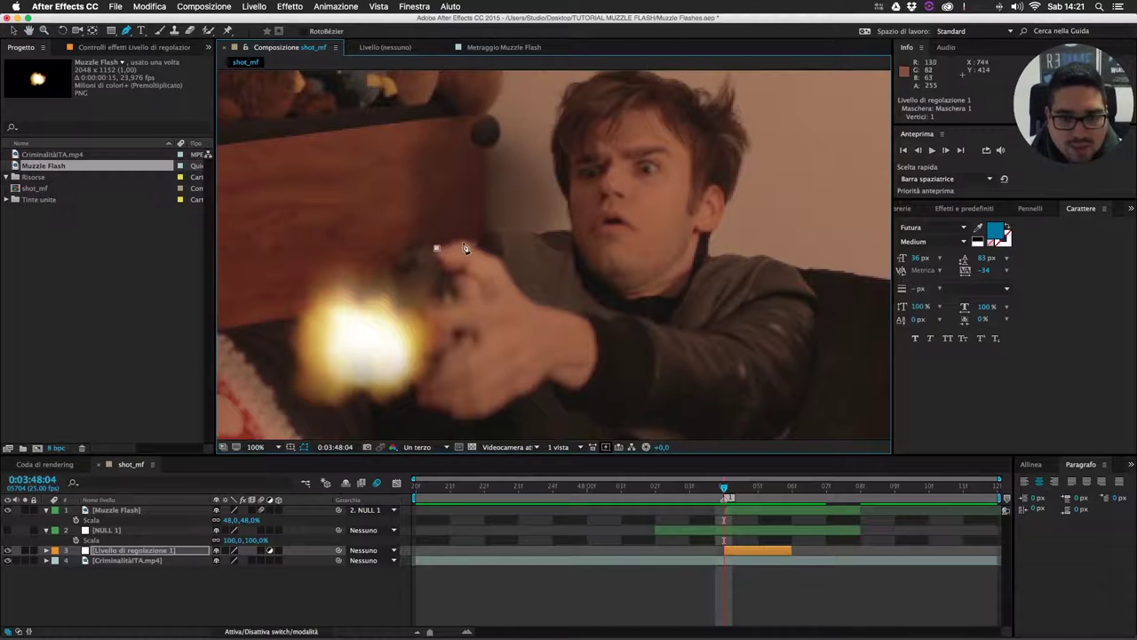
left_click(511, 281)
left_click(520, 298)
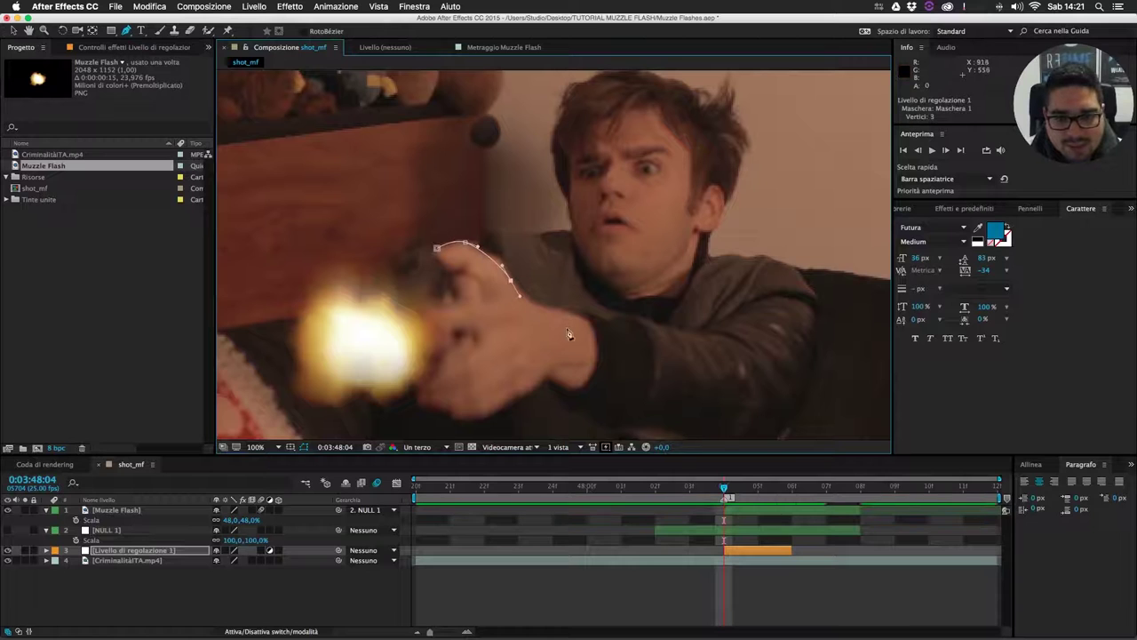
left_click(566, 311)
left_click(609, 323)
left_click(696, 355)
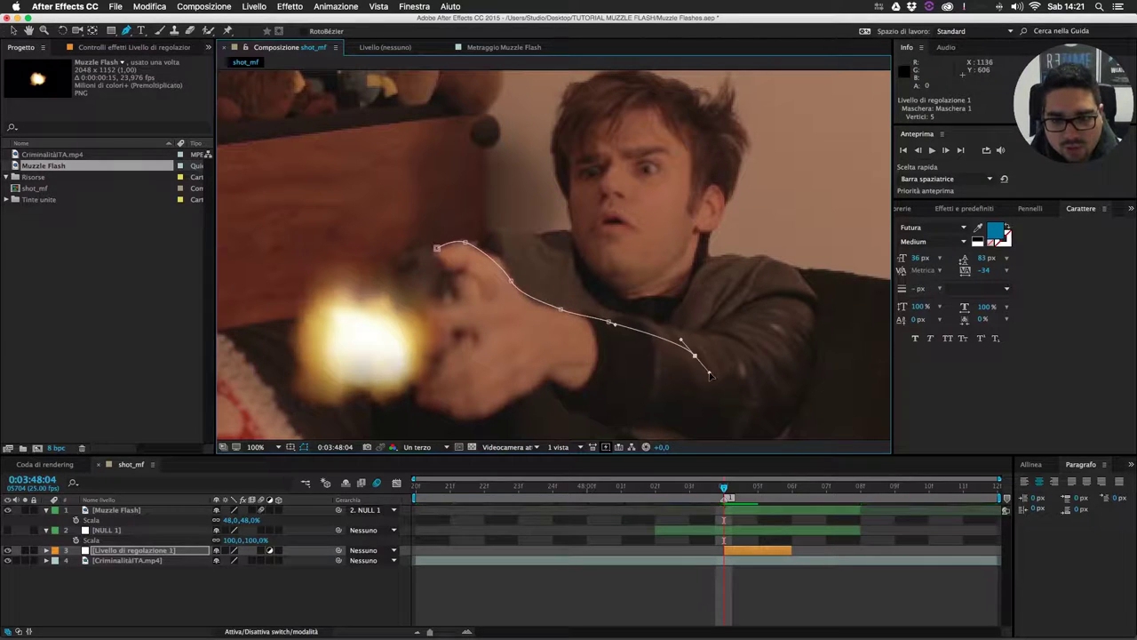
left_click_drag(709, 376, 671, 286)
left_click(667, 356)
left_click(644, 359)
left_click(612, 358)
left_click(534, 320)
left_click(497, 293)
left_click(455, 319)
left_click(417, 329)
left_click(380, 316)
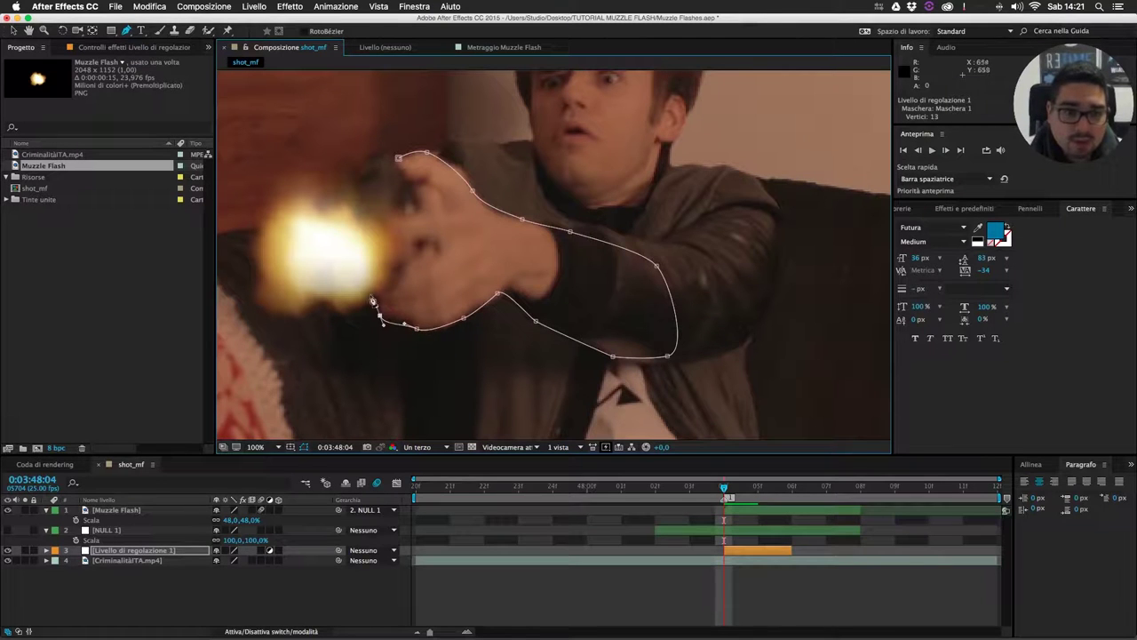
left_click(373, 203)
left_click(399, 157)
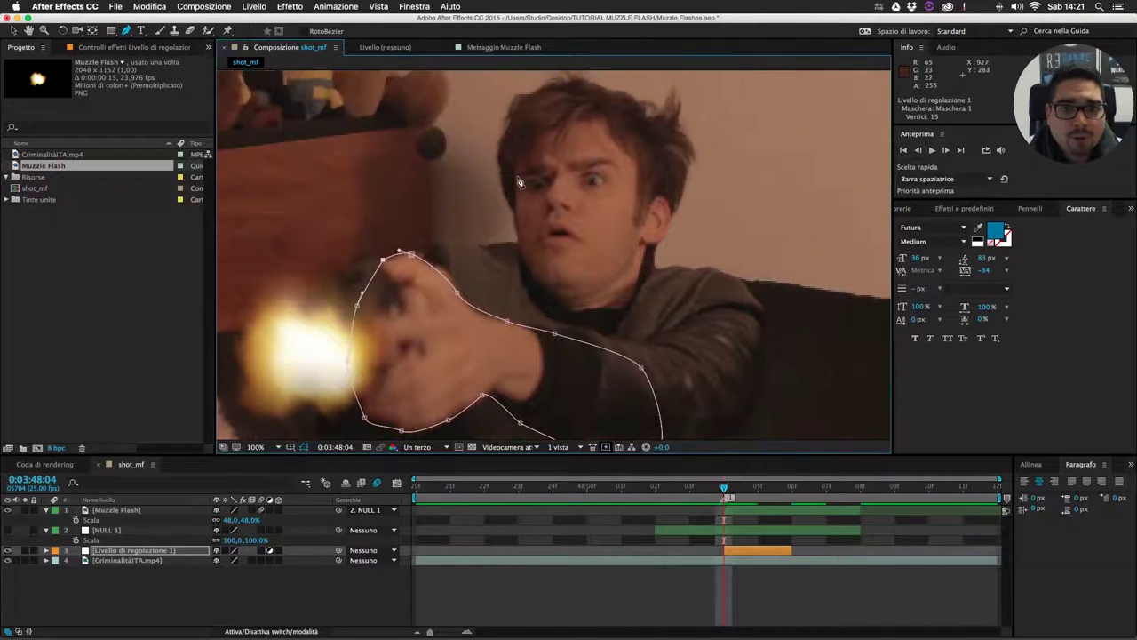
Draw a second closed Pen mask on the adjustment layer around the actor's face.
left_click(516, 174)
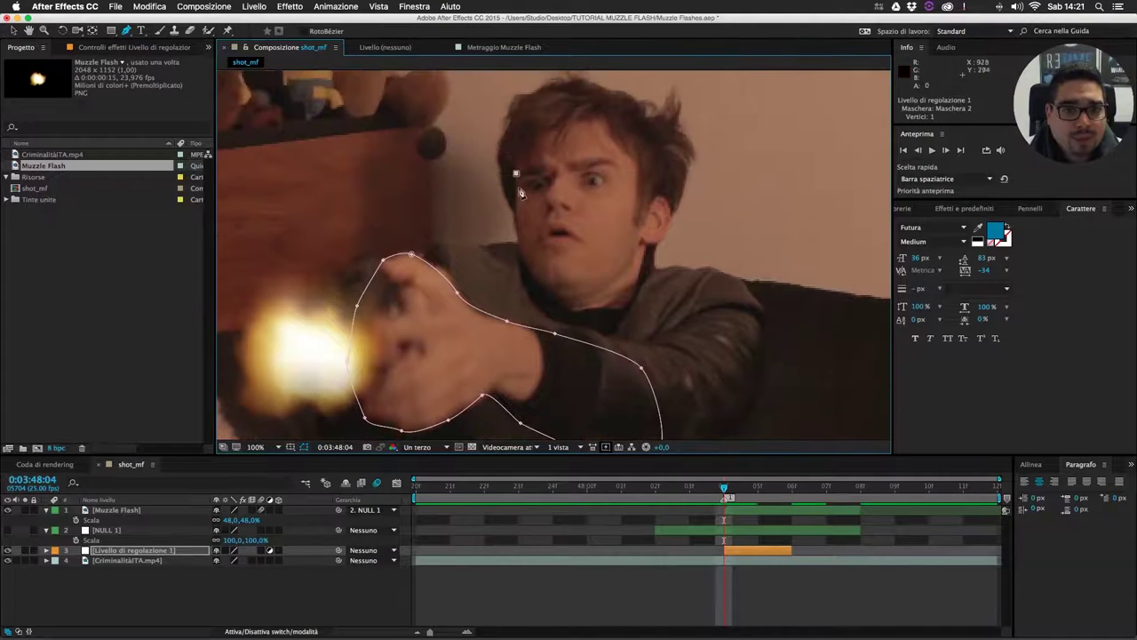
left_click(516, 218)
left_click(532, 273)
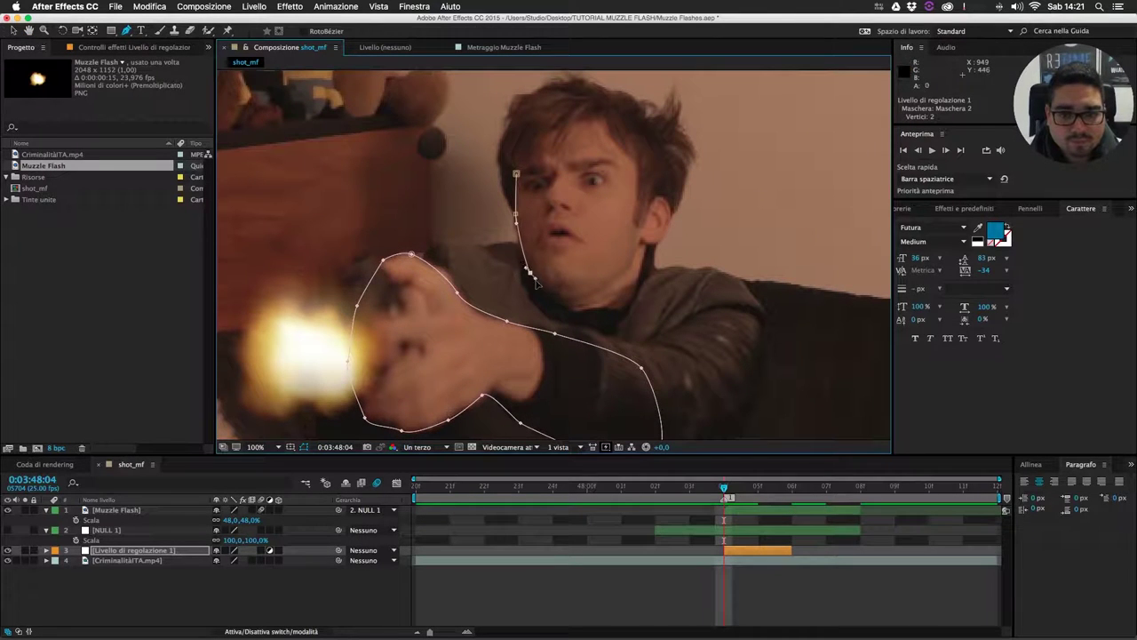
left_click(573, 297)
left_click(629, 261)
left_click(637, 182)
left_click(610, 134)
left_click(590, 119)
left_click(537, 145)
left_click(516, 173)
Set mask path keyframes for both of the adjustment layer's masks at 0:03:48:04.
left_click_drag(666, 395, 644, 326)
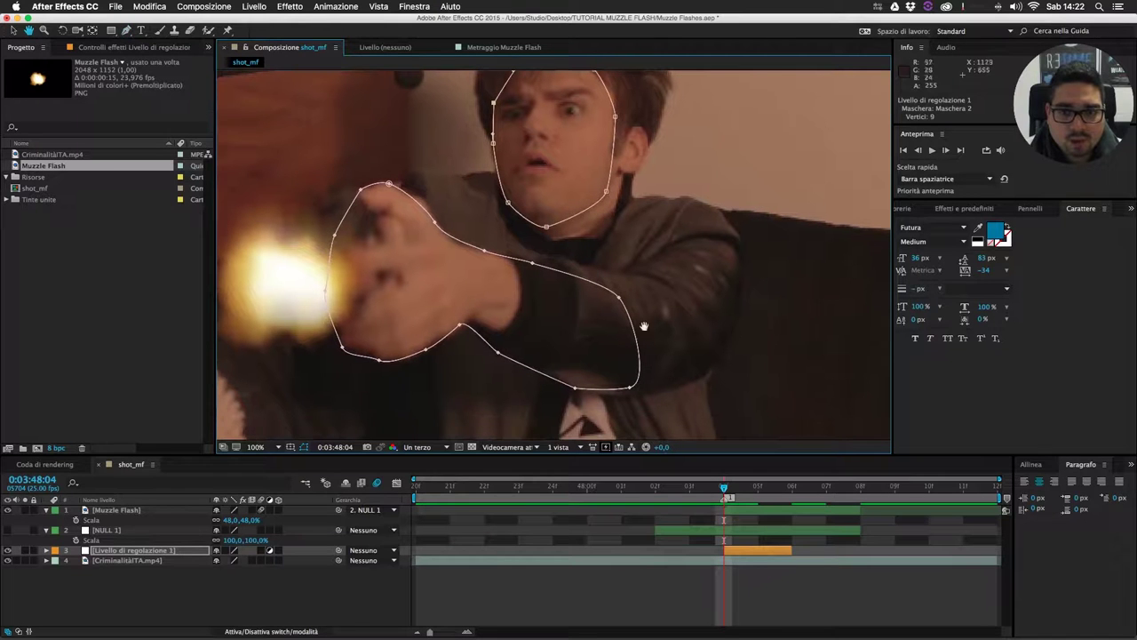
left_click(769, 551)
key("f")
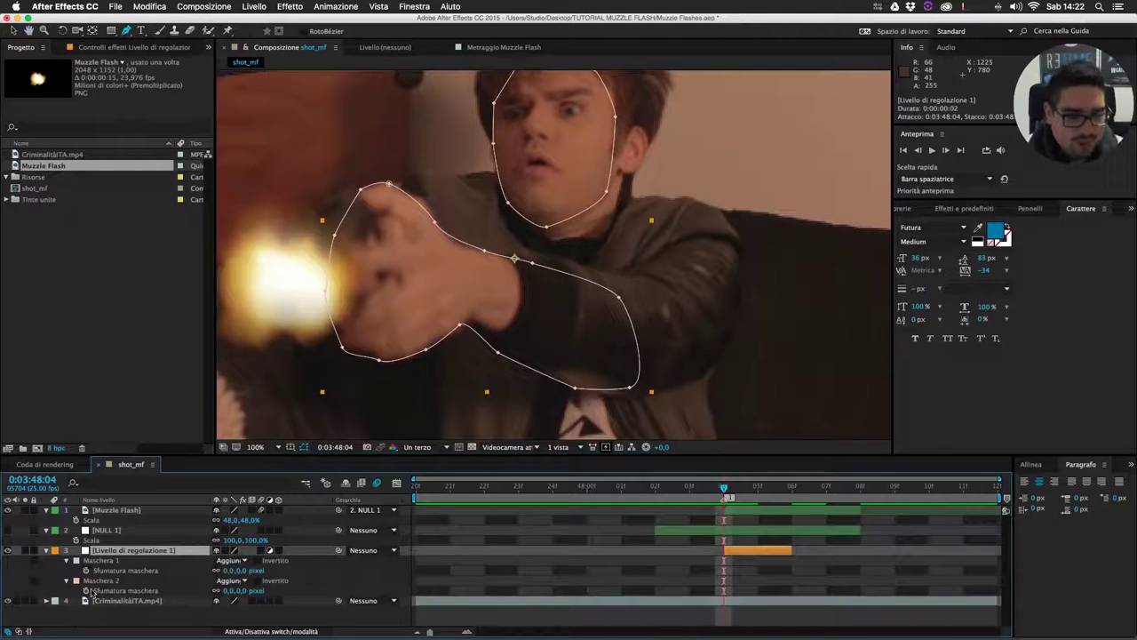
key("m")
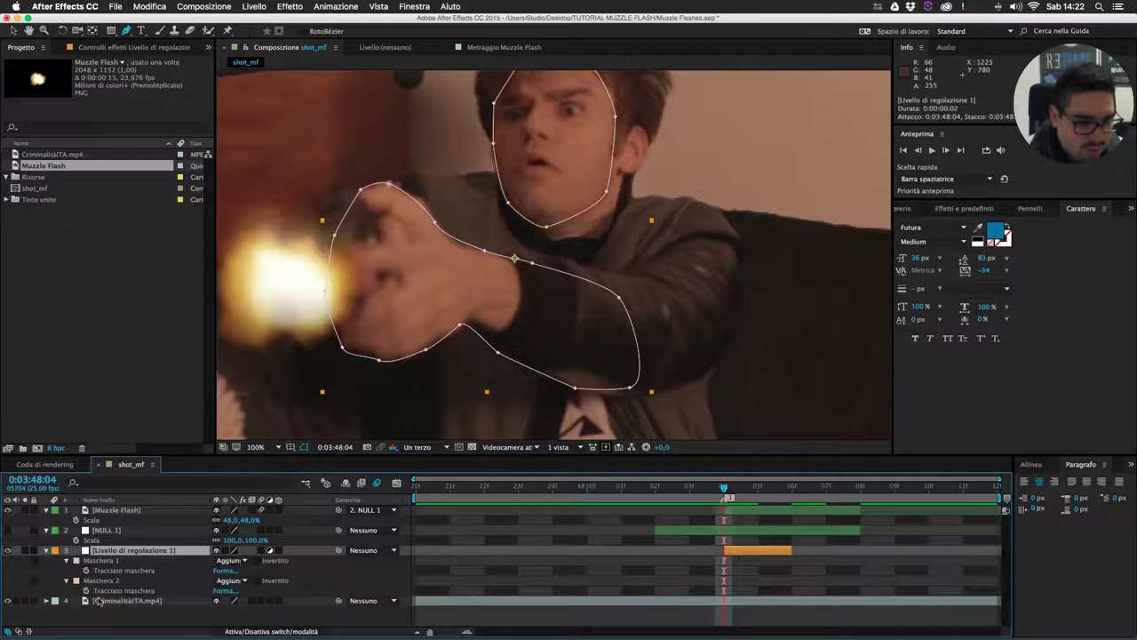
left_click_drag(100, 601, 93, 565)
key("alt+shift+m")
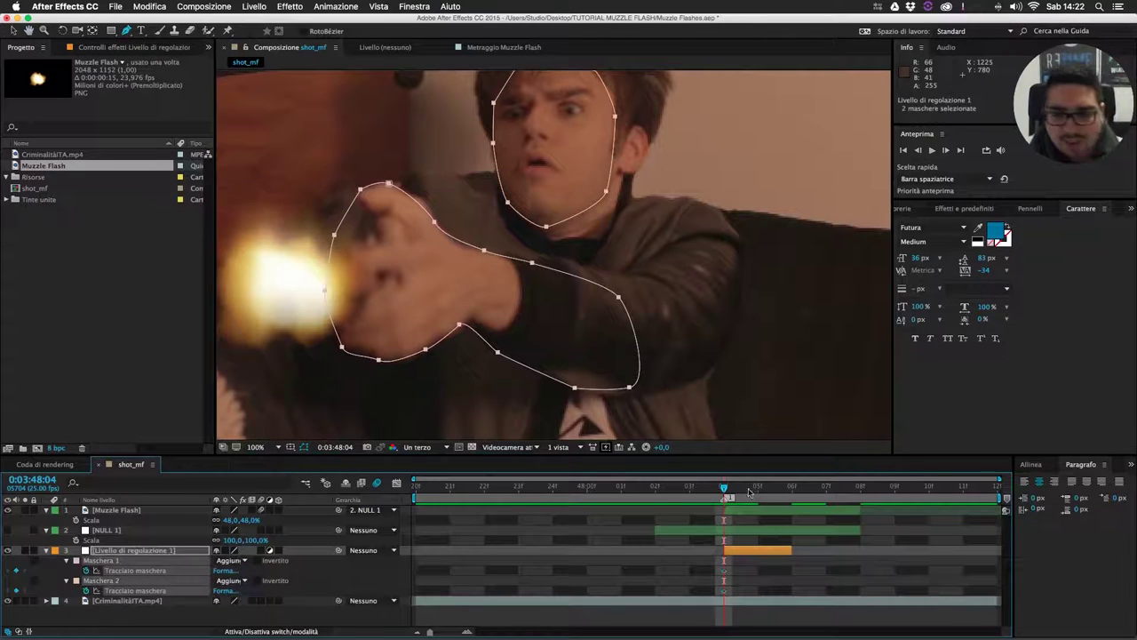
At 0:03:48:05, enlarge the face mask with free transform so that it fits the actor's face.
left_click_drag(749, 491, 763, 493)
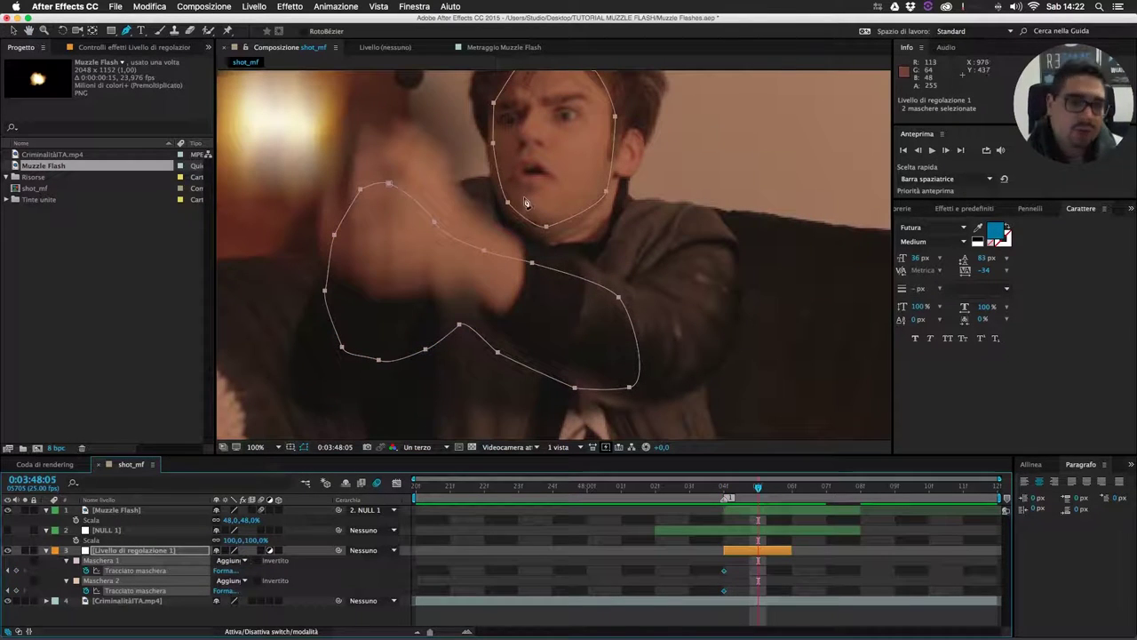
left_click_drag(465, 120, 481, 245)
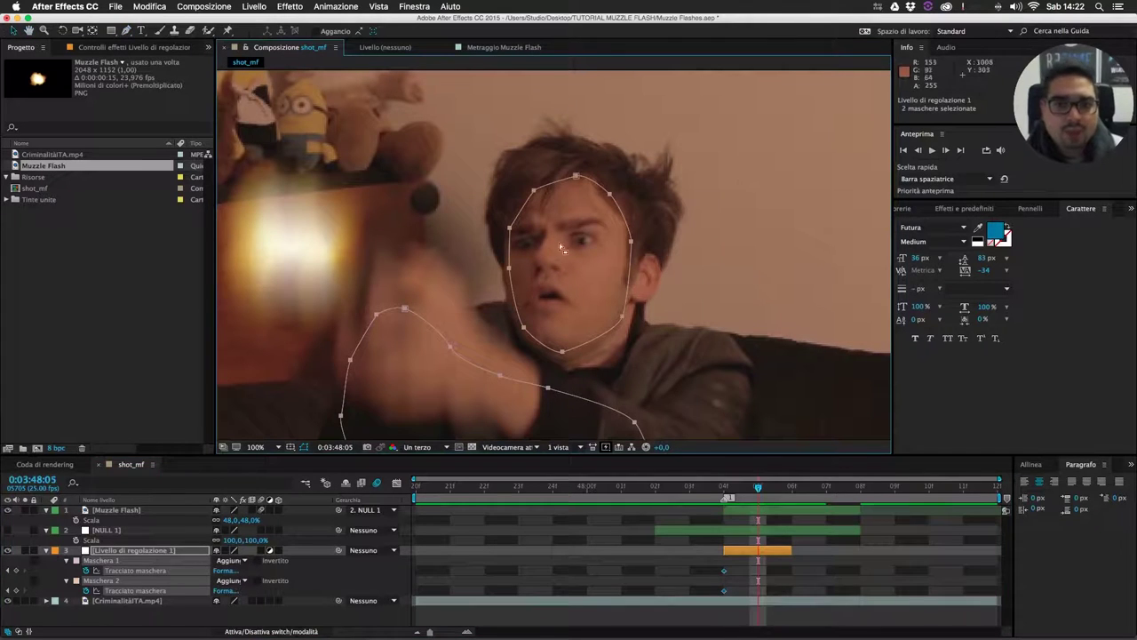
left_click(534, 192)
double_click(534, 192)
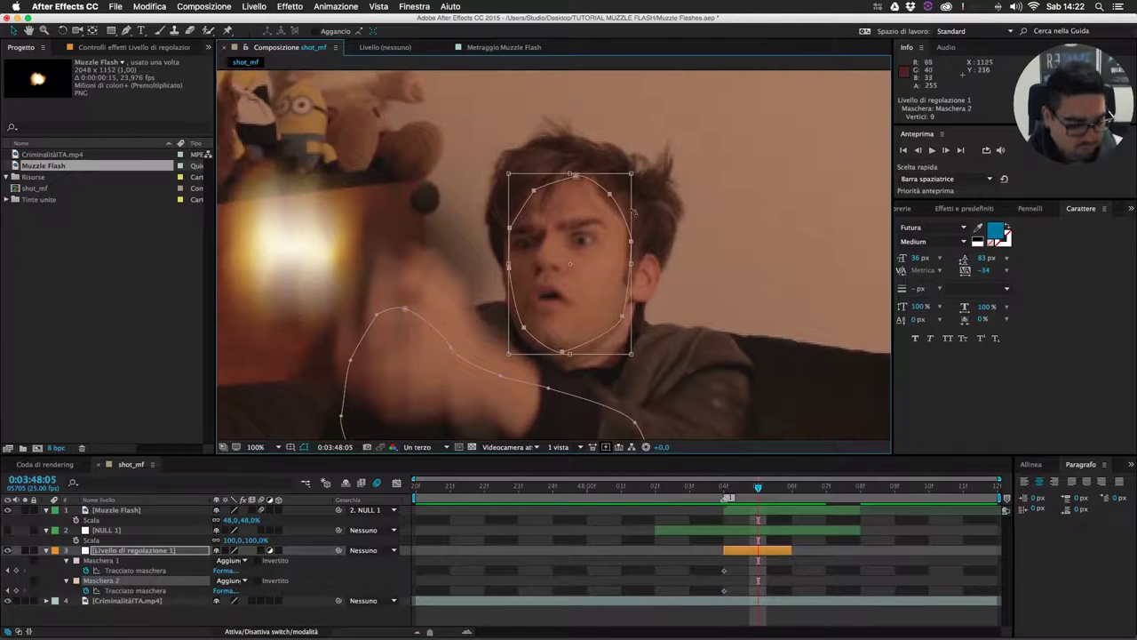
left_click_drag(631, 174, 645, 160)
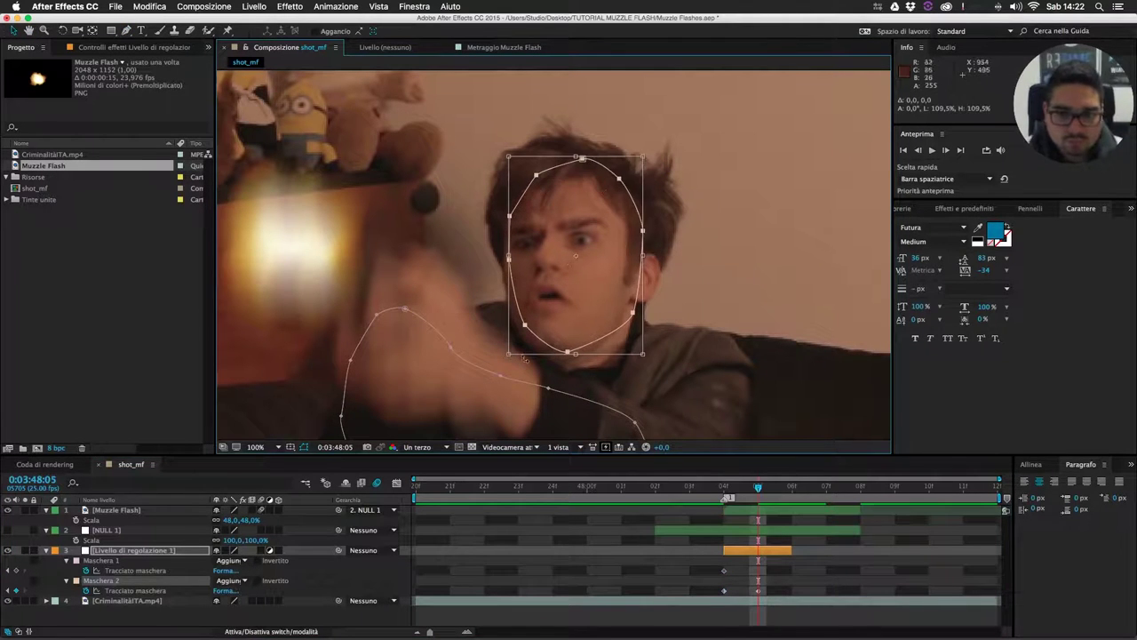
left_click_drag(508, 354, 509, 254)
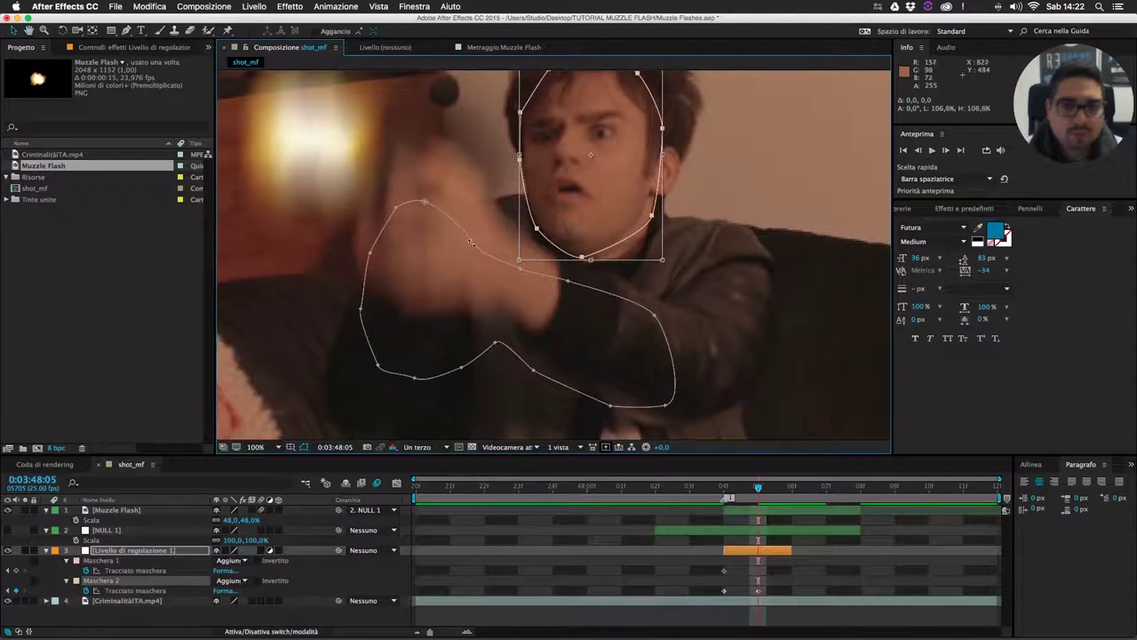
key("Return")
At 0:03:48:05, move the hands-and-forearm mask and rotate it about 12° clockwise with free transform to fit the actor's arms.
left_click(469, 238)
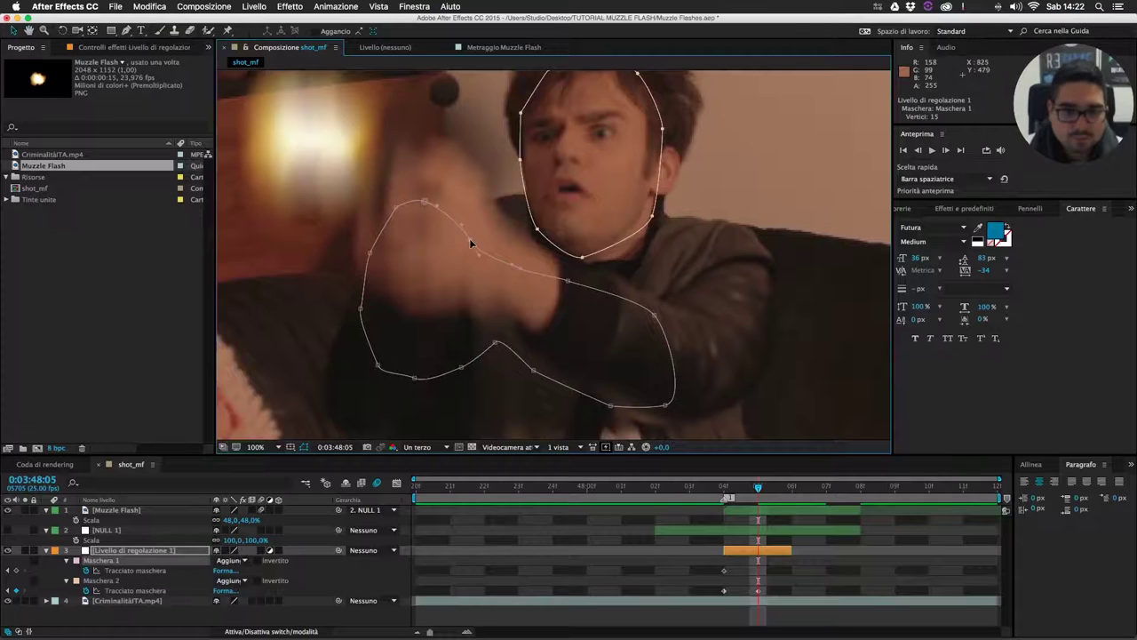
left_click_drag(567, 282, 555, 246)
double_click(556, 244)
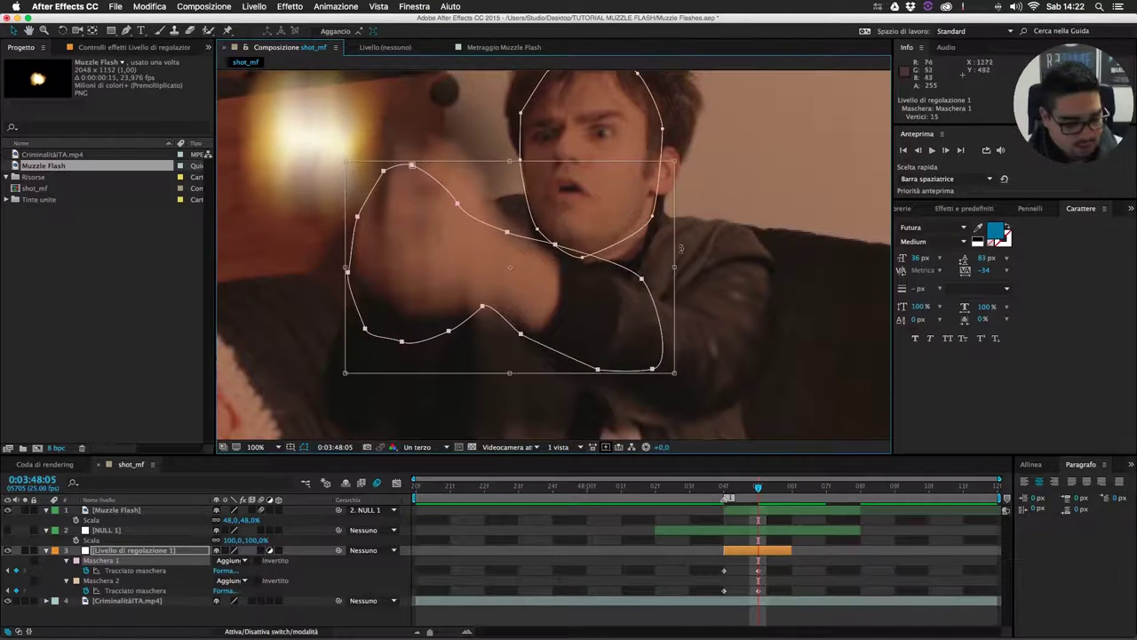
left_click_drag(683, 149, 703, 191)
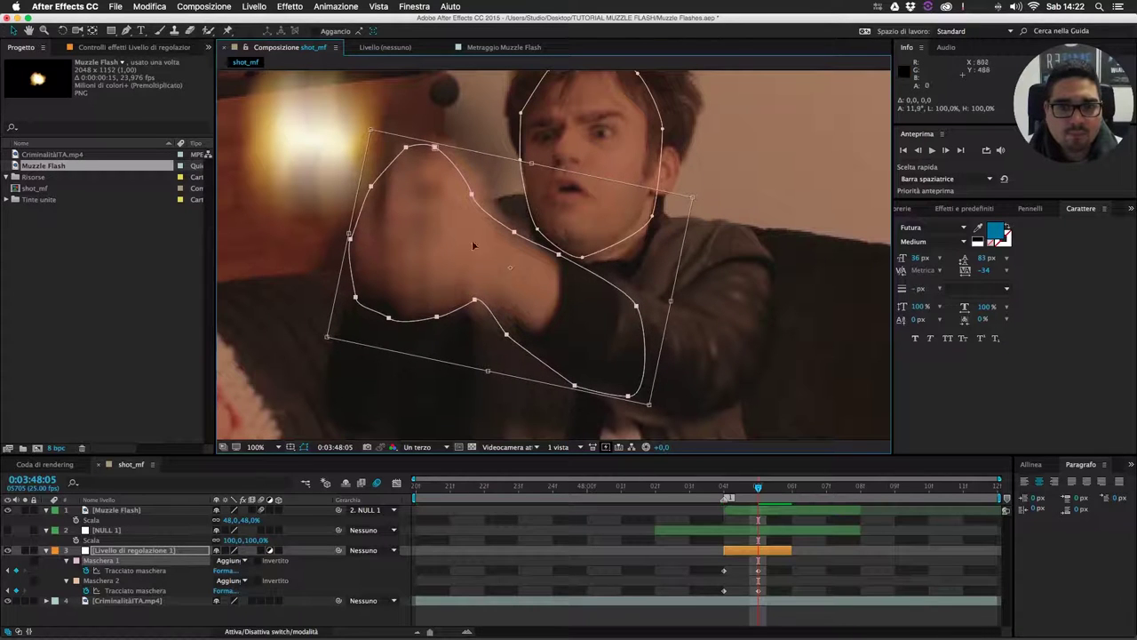
left_click_drag(472, 241, 525, 230)
key("Return")
Refine individual vertices of the hands mask around the lower edge of the actor's hands and wrist.
left_click_drag(485, 295, 486, 313)
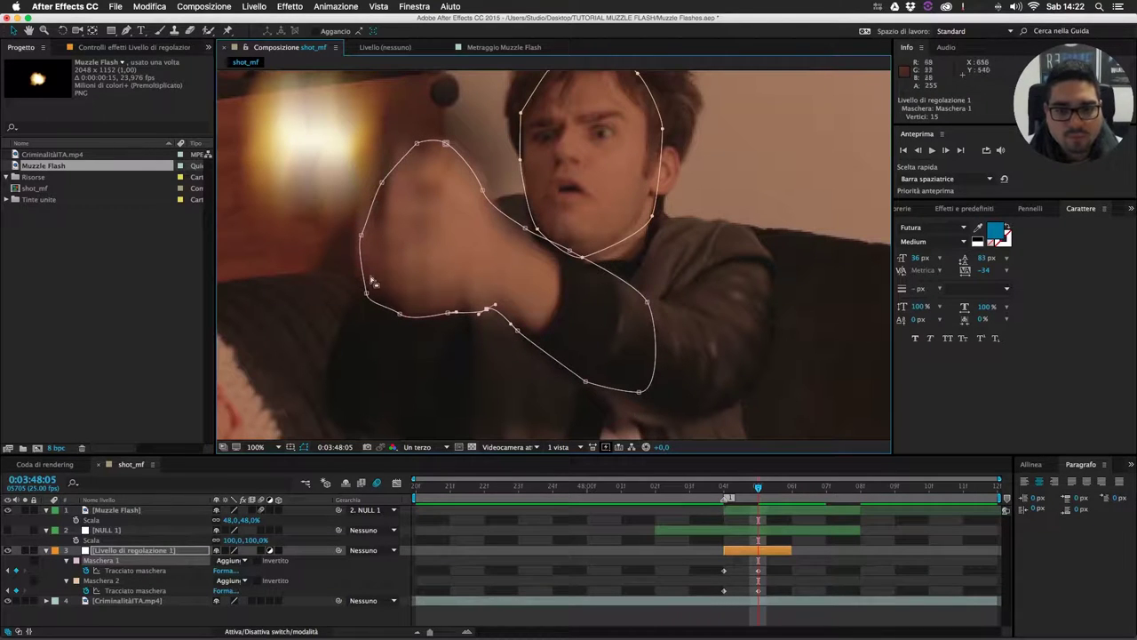
left_click_drag(373, 281, 364, 283)
left_click(366, 300)
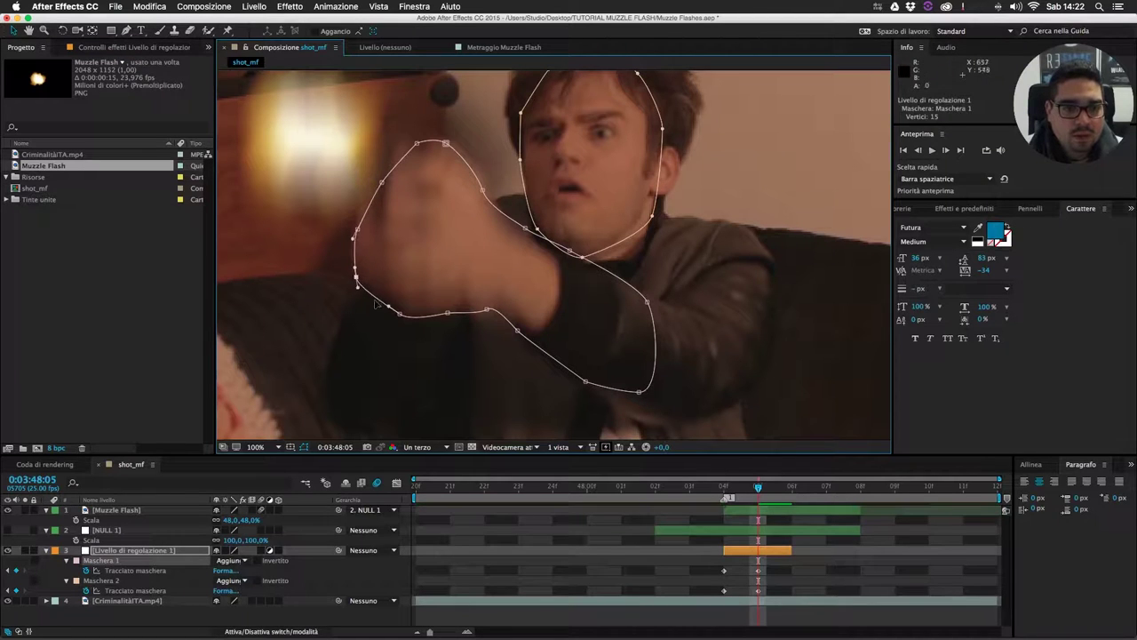
double_click(529, 333)
left_click_drag(529, 334, 485, 373)
key("Return")
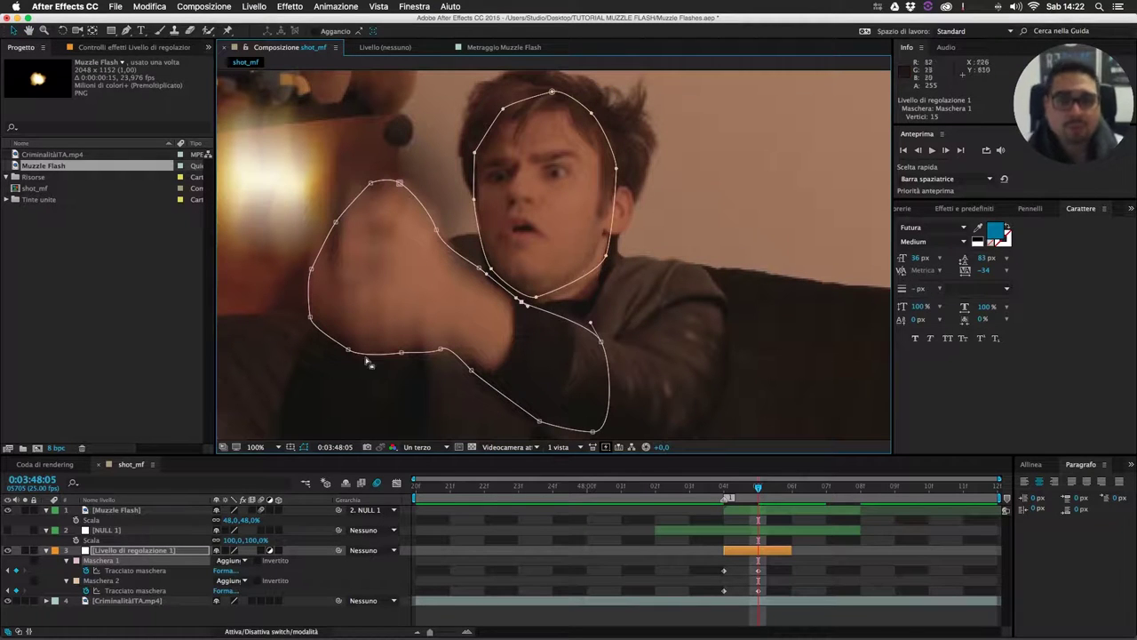
key("f")
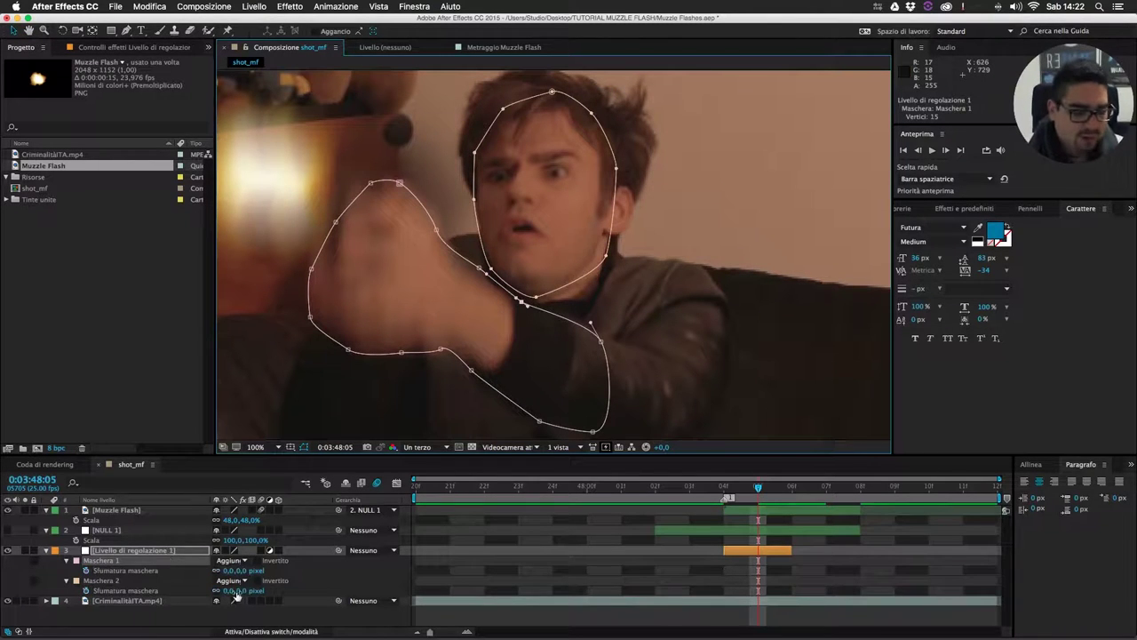
left_click(963, 211)
left_click(941, 224)
type("ti")
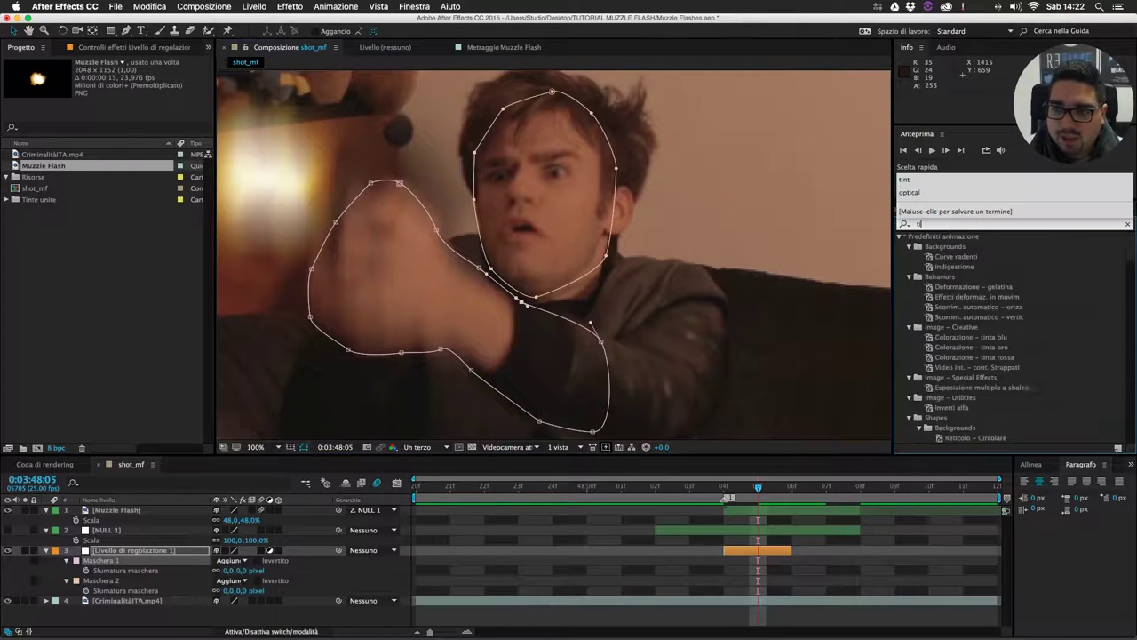
type("nt")
left_click_drag(933, 317, 122, 549)
Apply the Scala sfumatura effect to the adjustment layer to reveal its masked areas.
left_click(965, 224)
type("sfuma")
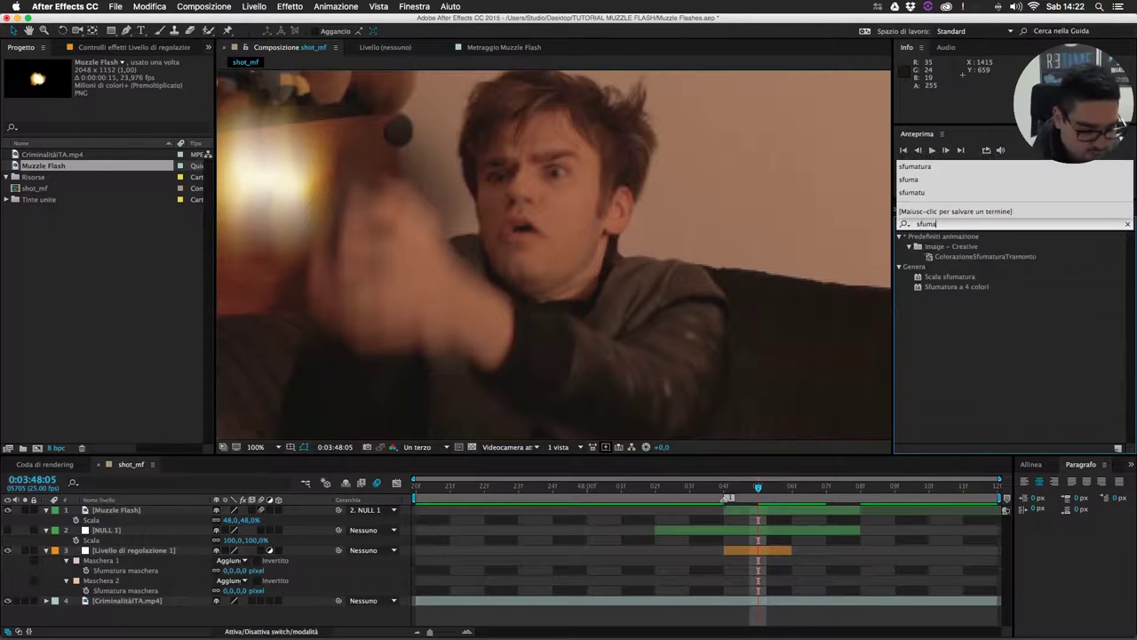
left_click_drag(950, 280, 736, 551)
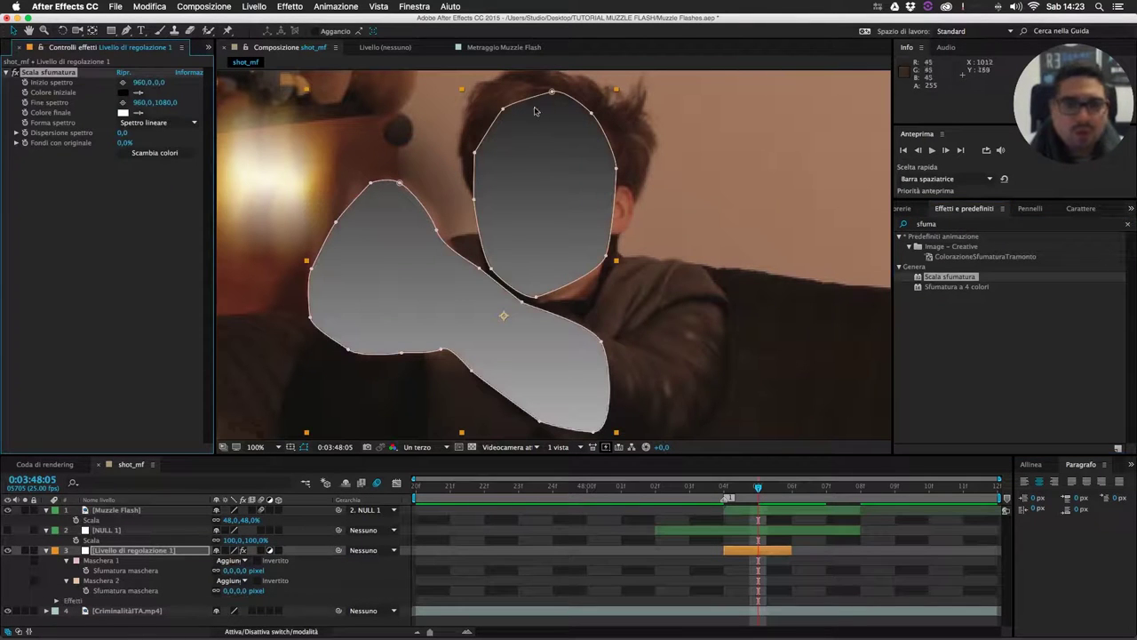
Set the feather of both adjustment layer masks to 80 pixels.
key("u")
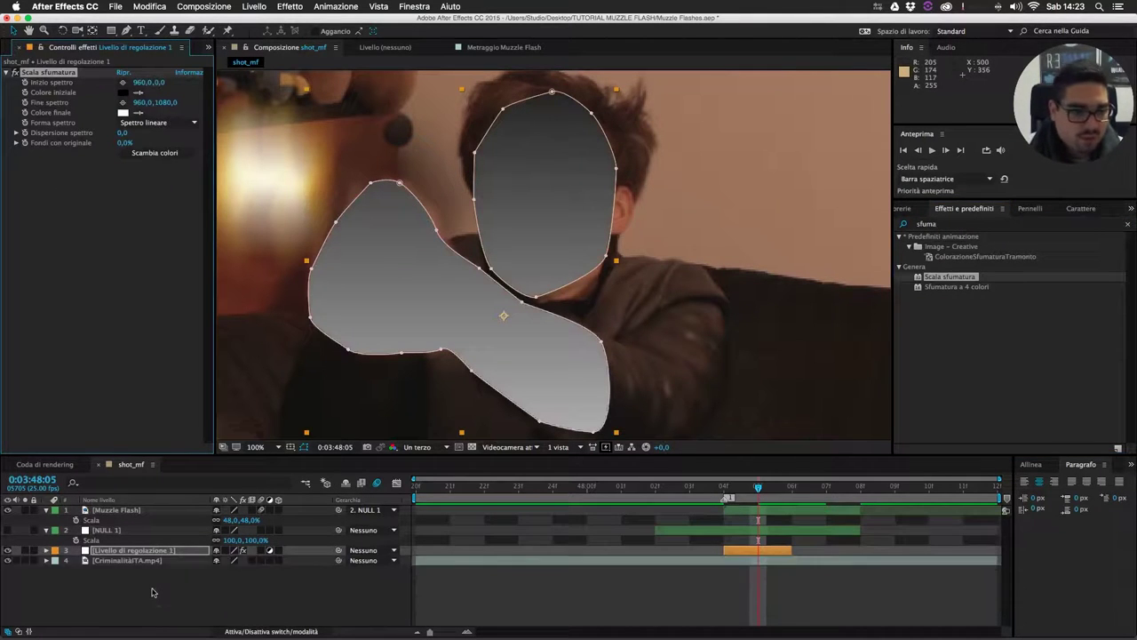
key("f")
left_click_drag(244, 576, 294, 576)
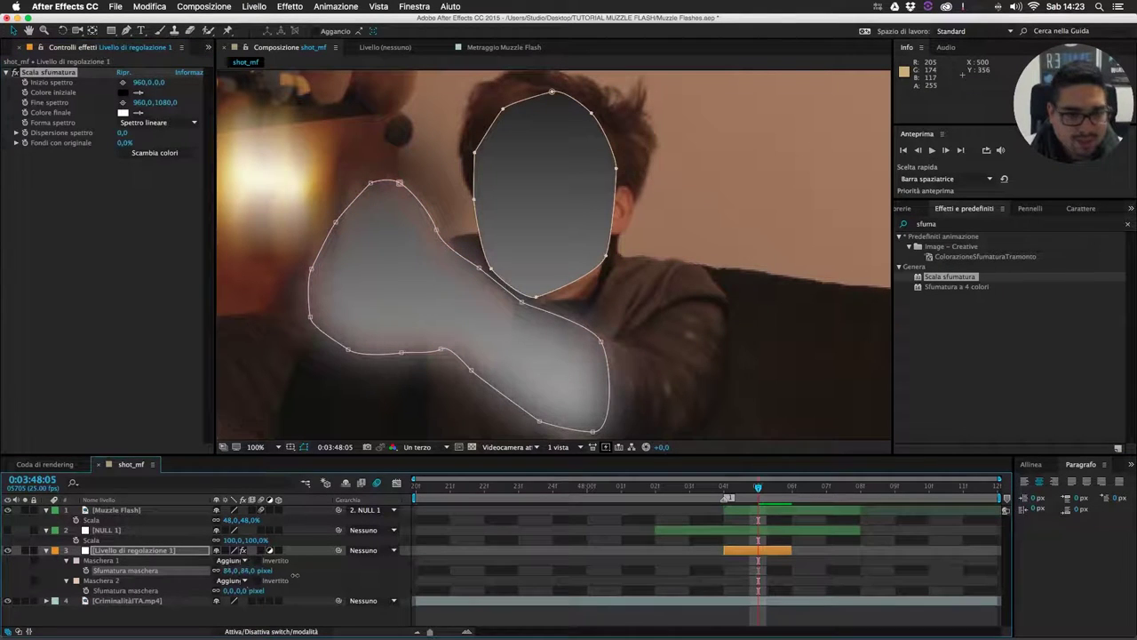
left_click(251, 572)
type("80")
key("Tab")
type("80")
key("Return")
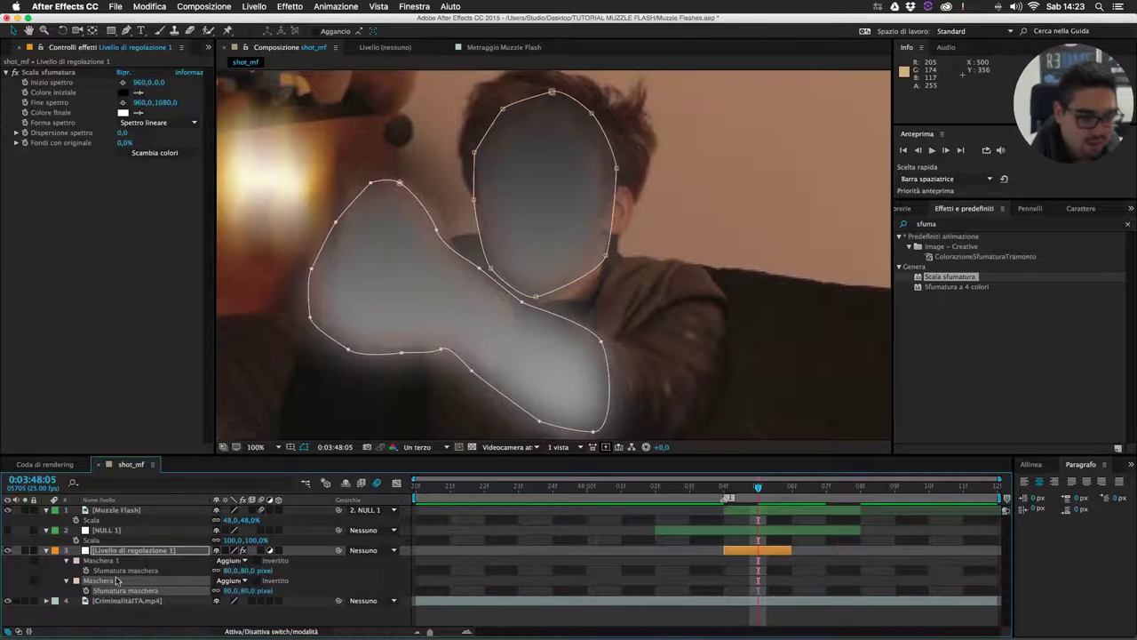
Set the expansion of both adjustment layer masks to -25 pixels and collapse the layer's properties.
left_click(65, 561)
left_click(70, 616)
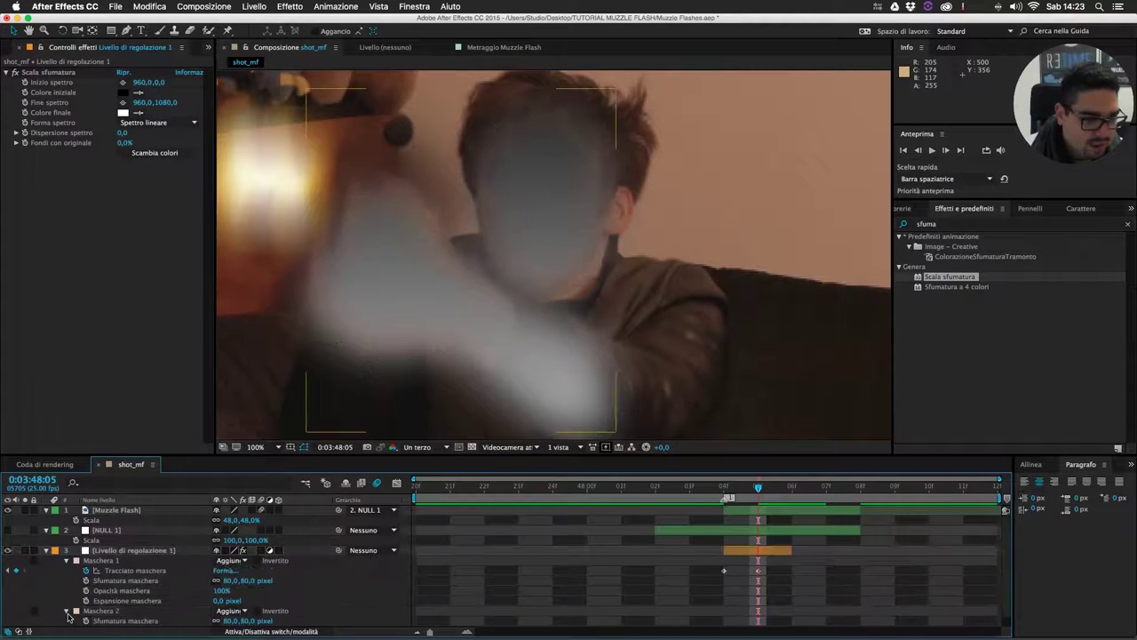
scroll(66, 614, "down", 2)
mouse_move(224, 560)
left_mouse_down()
mouse_move(195, 561)
mouse_move(206, 562)
left_mouse_up()
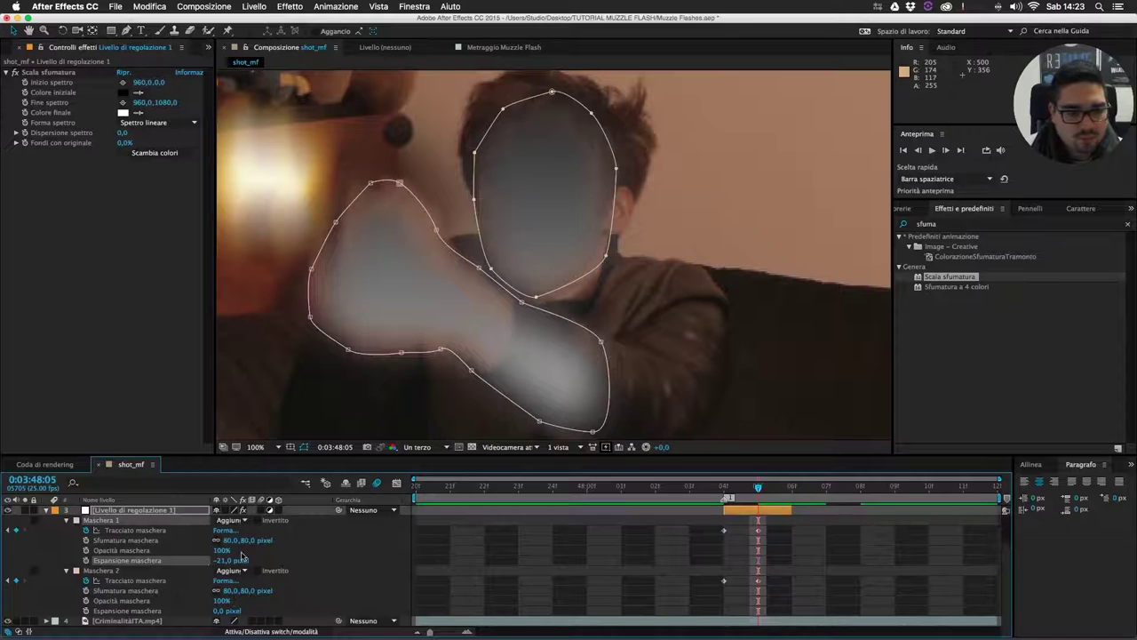
left_click(224, 560)
type("-25")
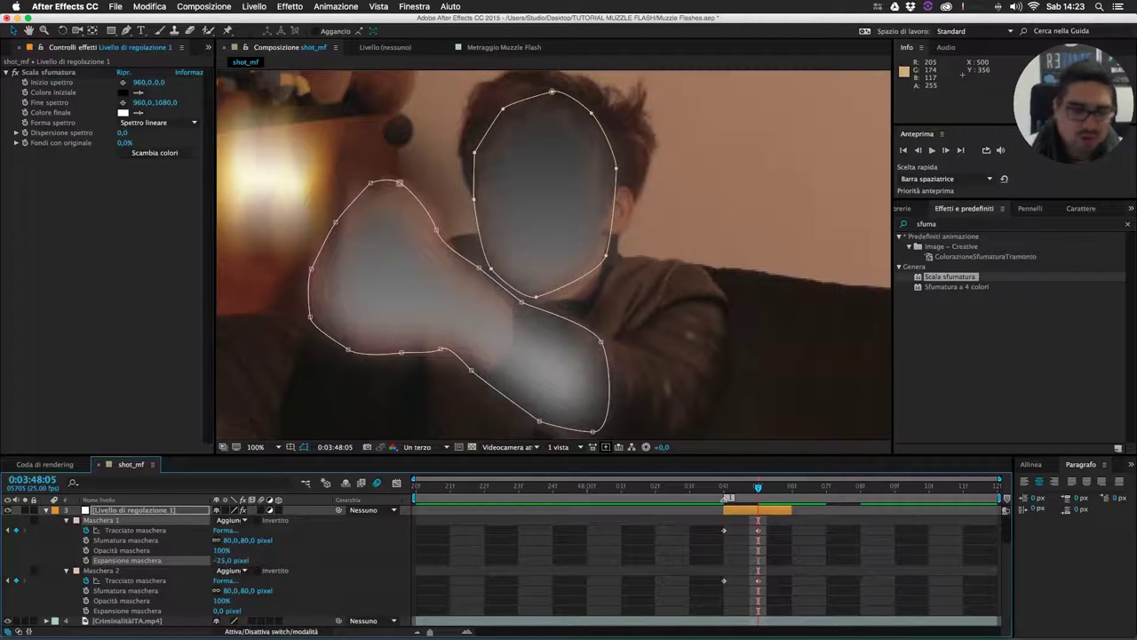
left_click(224, 610)
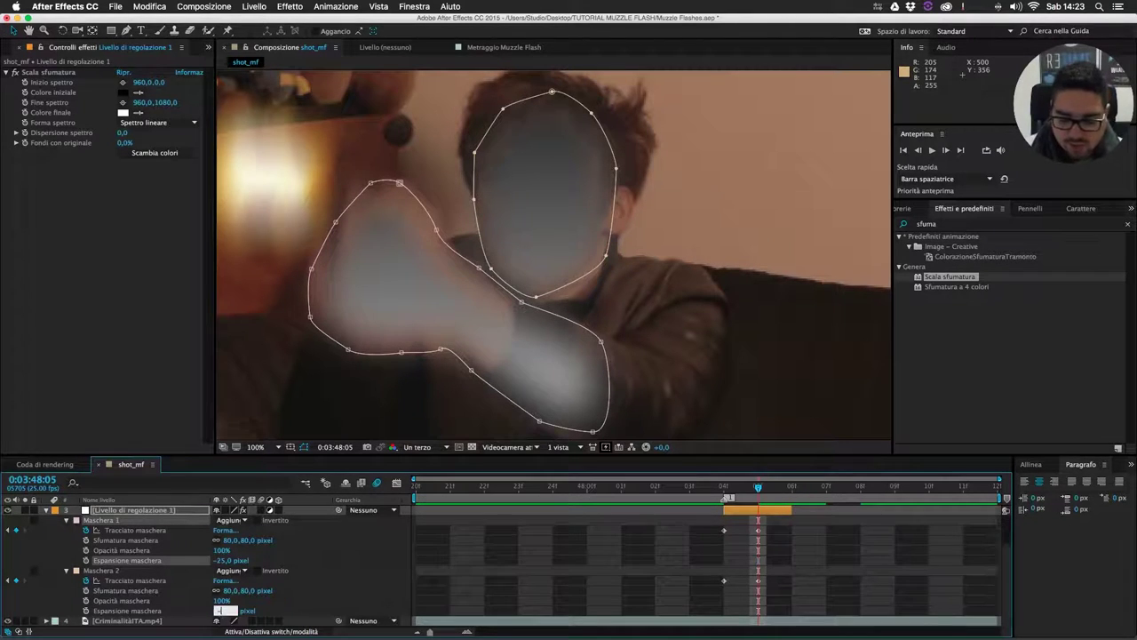
type("-25")
key("Return")
left_click(505, 559)
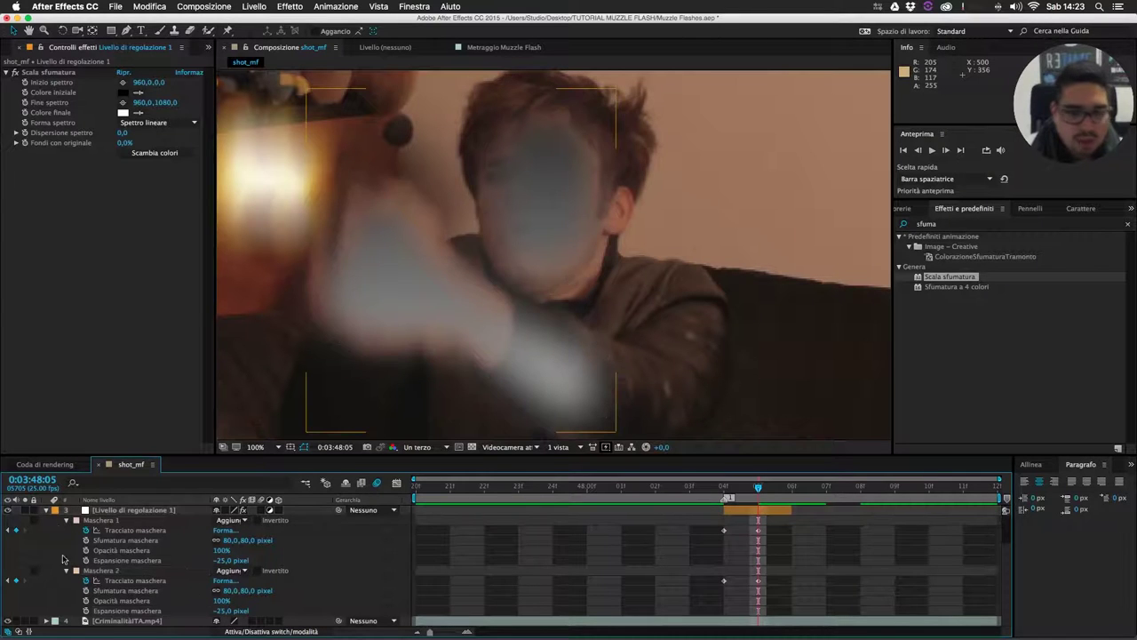
left_click(47, 511)
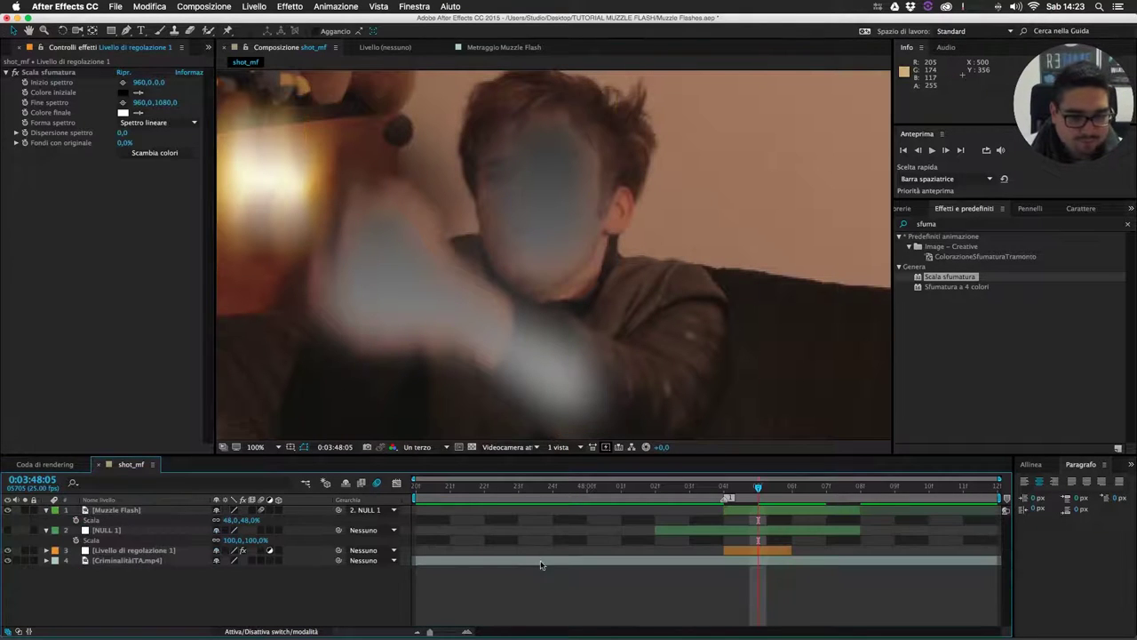
Preview the masked gunshot clip with the whole frame fitted in the viewer.
key("space")
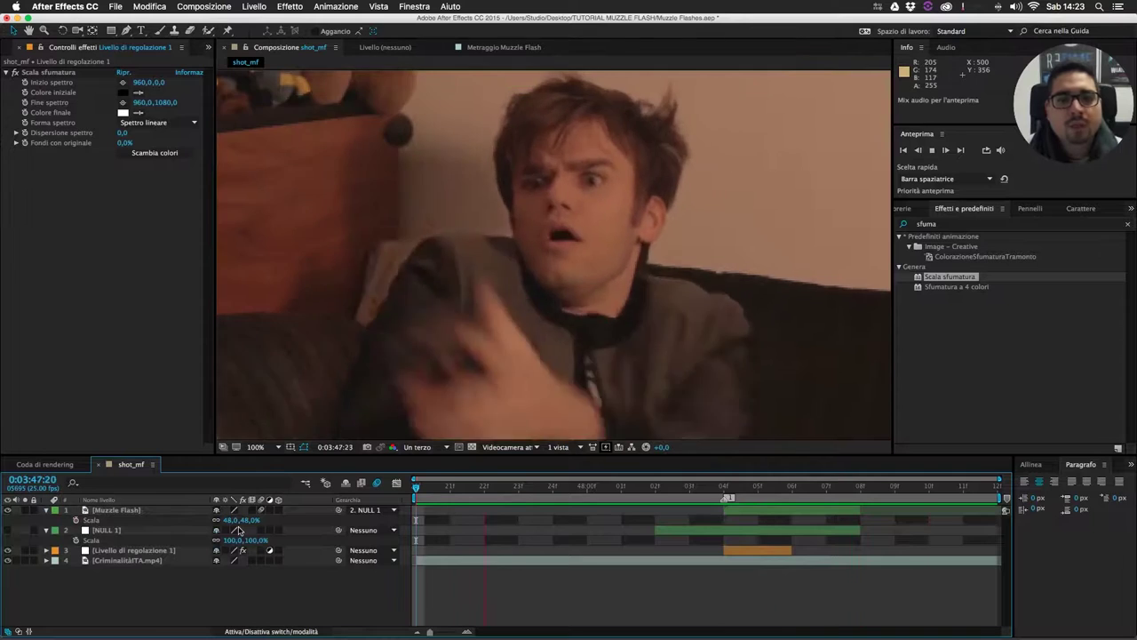
left_click(258, 447)
left_click(294, 459)
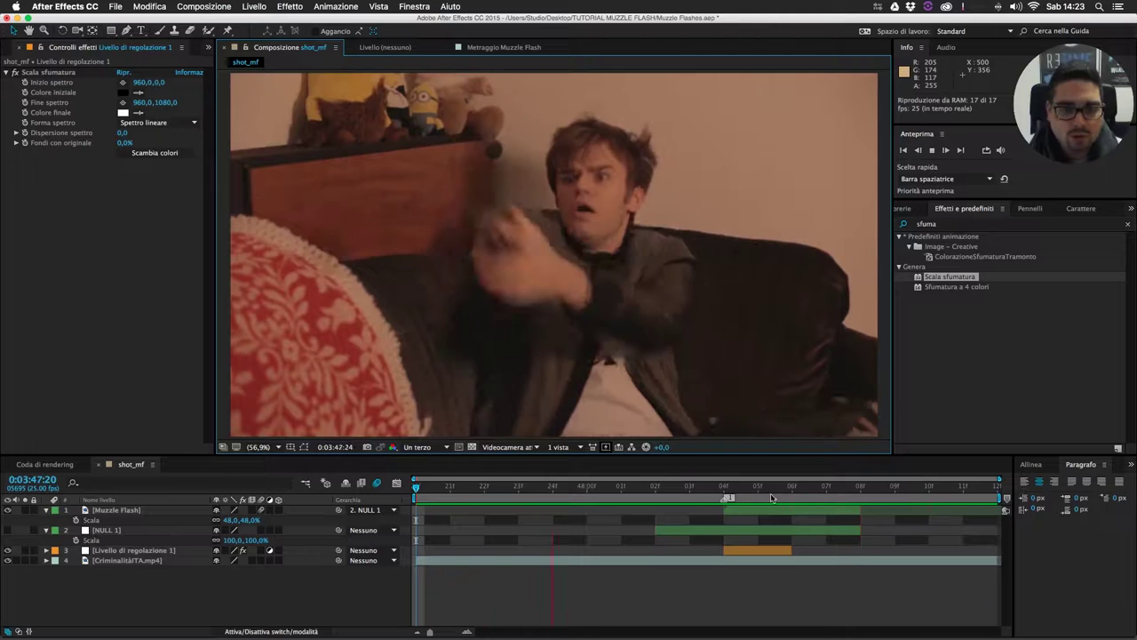
At 0:03:48:04, delete the Scala sfumatura effect from the adjustment layer.
left_click(725, 491)
left_click(740, 550)
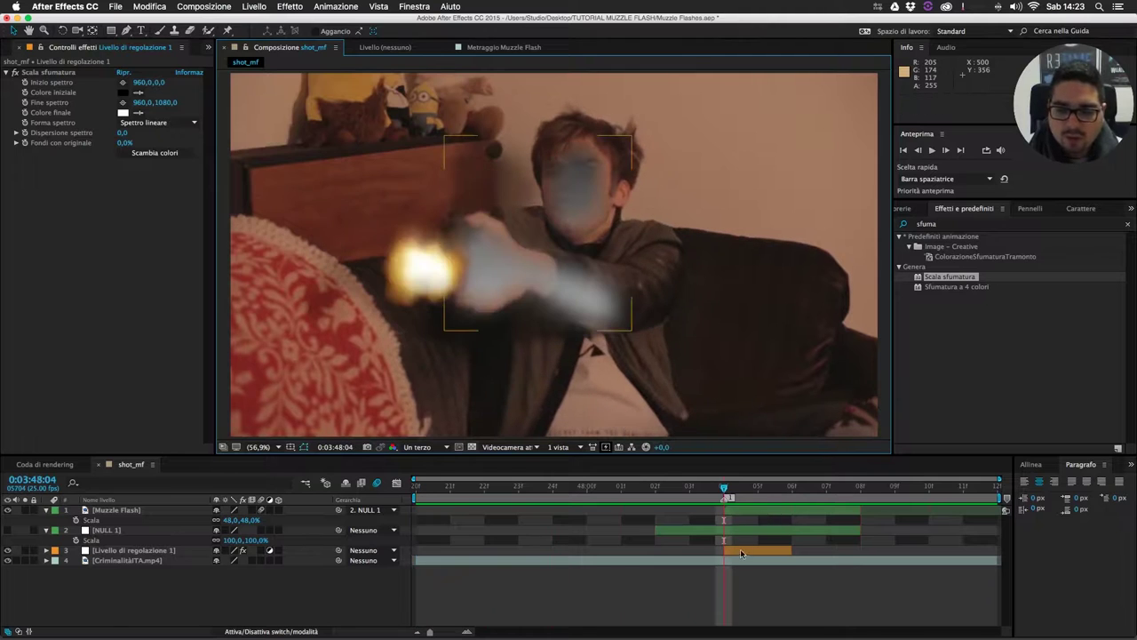
left_click(45, 73)
key("Delete")
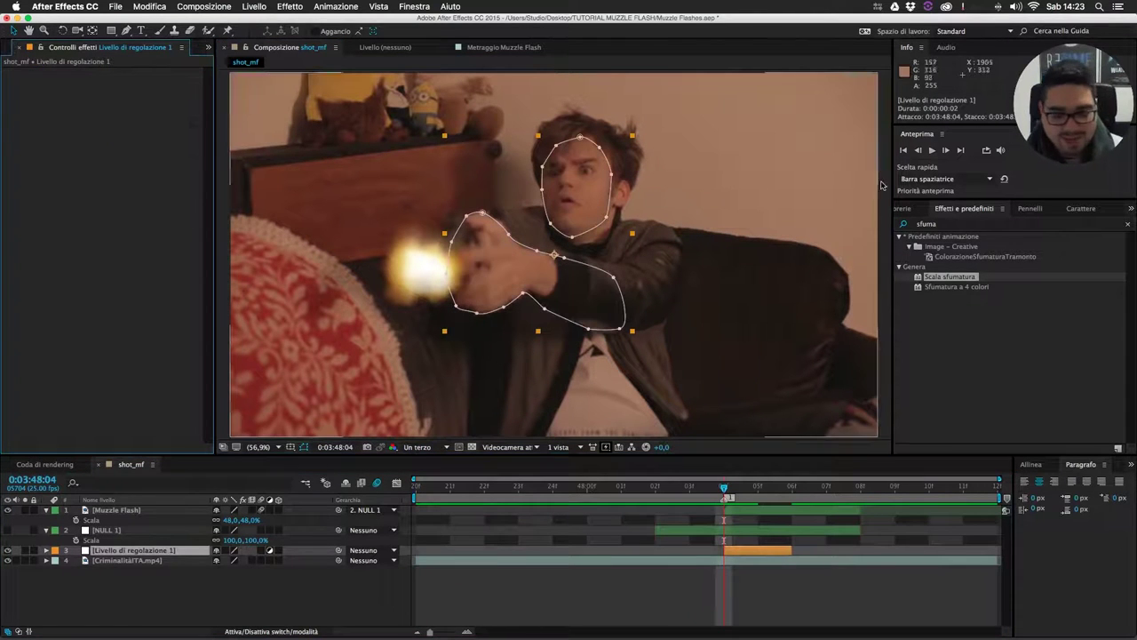
Apply the Esposizione colour correction effect to the adjustment layer and set its exposure to 1.67.
left_click(944, 224)
type("esposi")
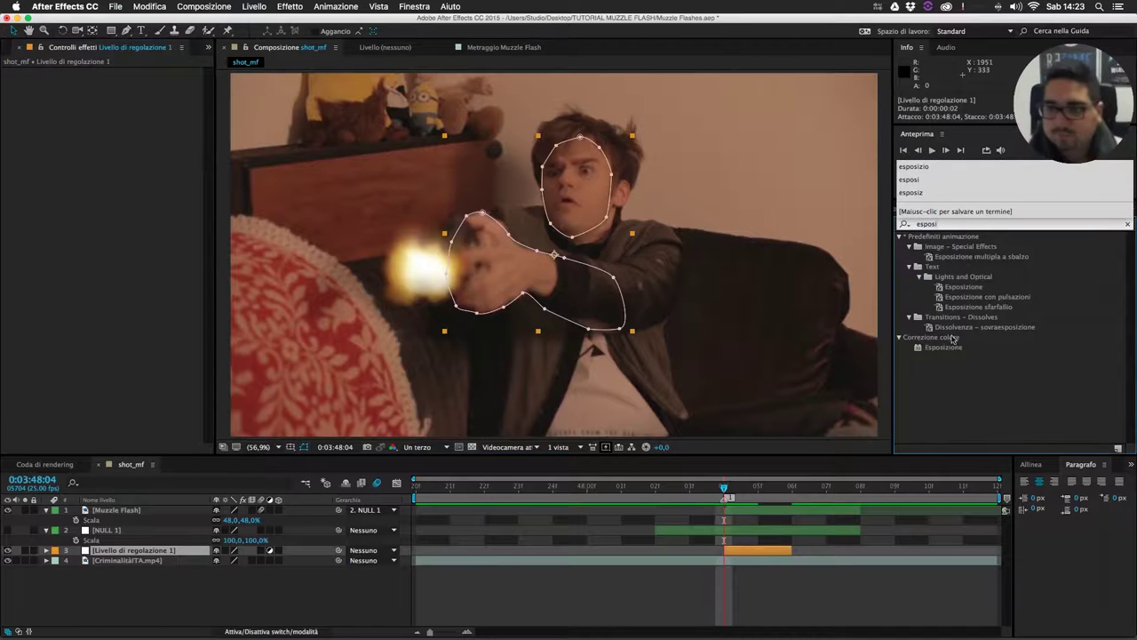
left_click_drag(943, 346, 768, 551)
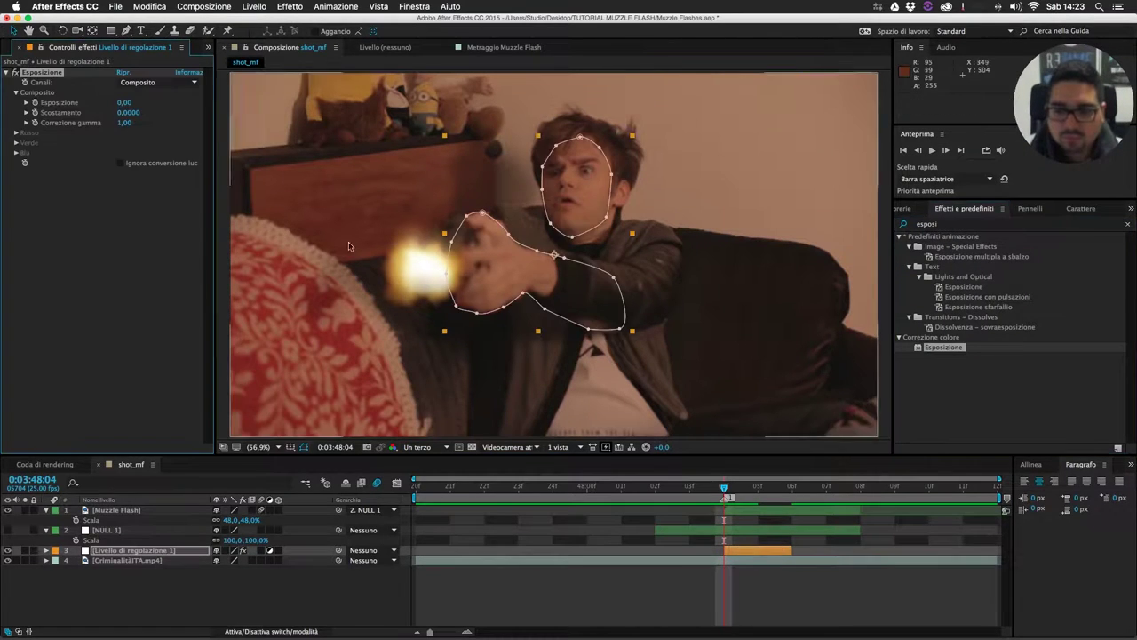
left_click_drag(134, 102, 289, 328)
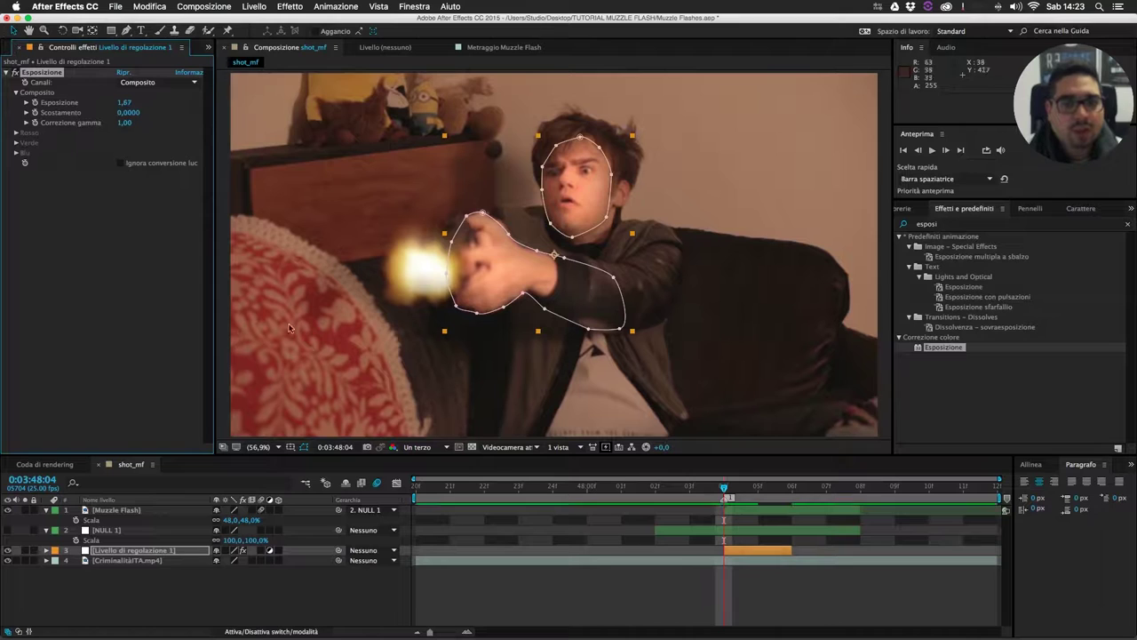
left_click(471, 589)
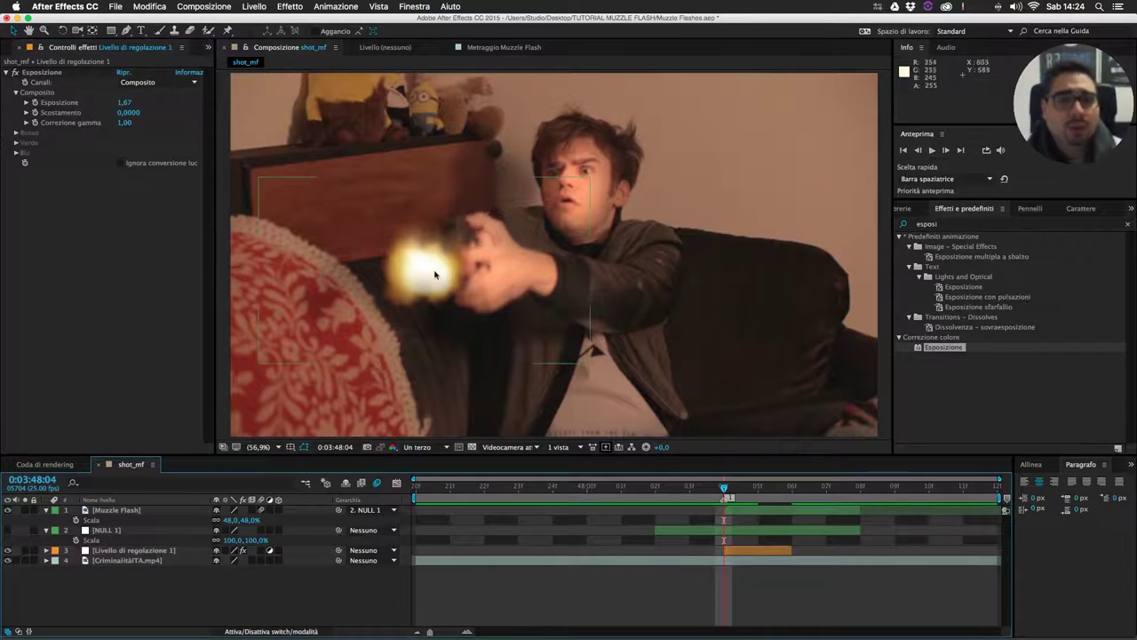
Preview the gunshot with the brightened face and hands, and clear the effects search.
key("space")
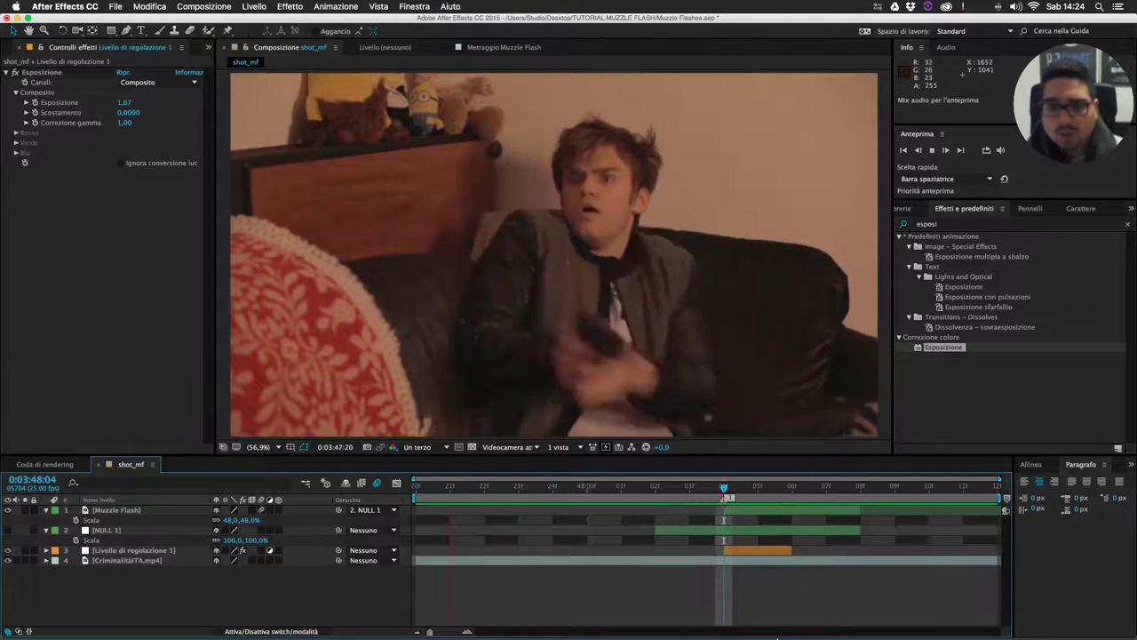
mouse_move(769, 626)
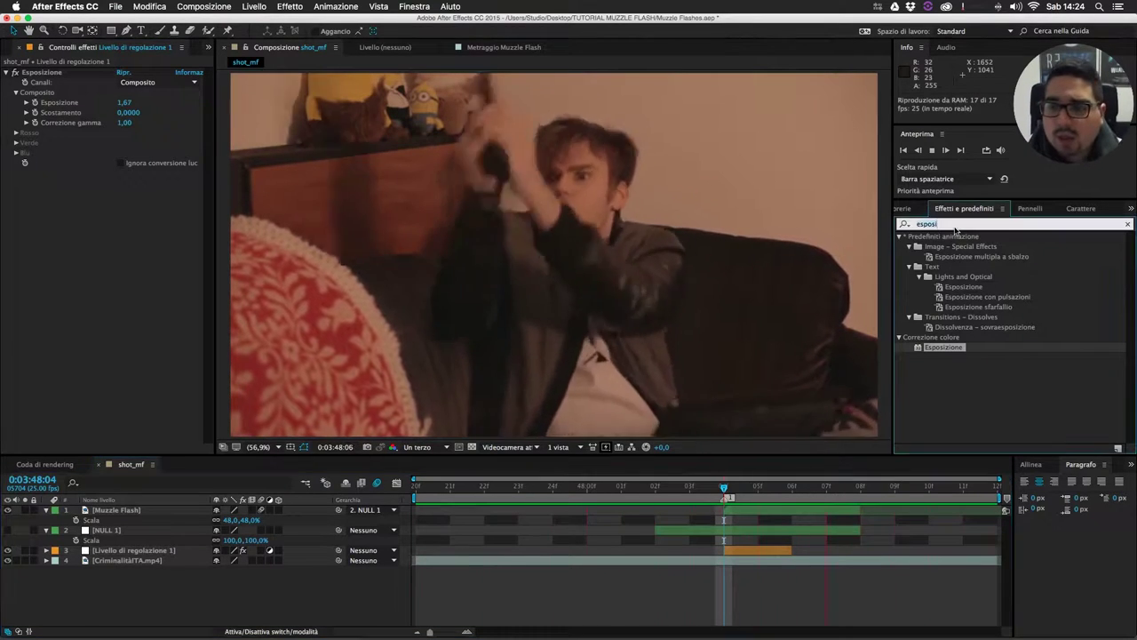
key("super+f")
key("BackSpace")
key("space")
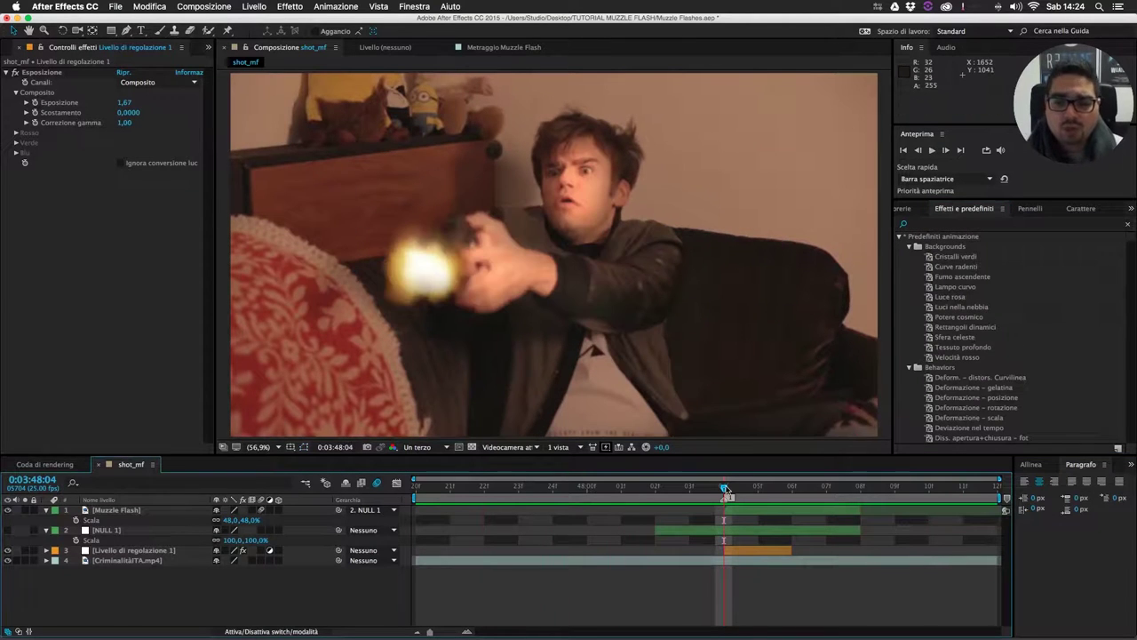
Apply the Curve effect to the Muzzle Flash layer and shape its RGB curve with slightly raised shadows and slightly lowered highlights.
left_click(940, 224)
type("curve")
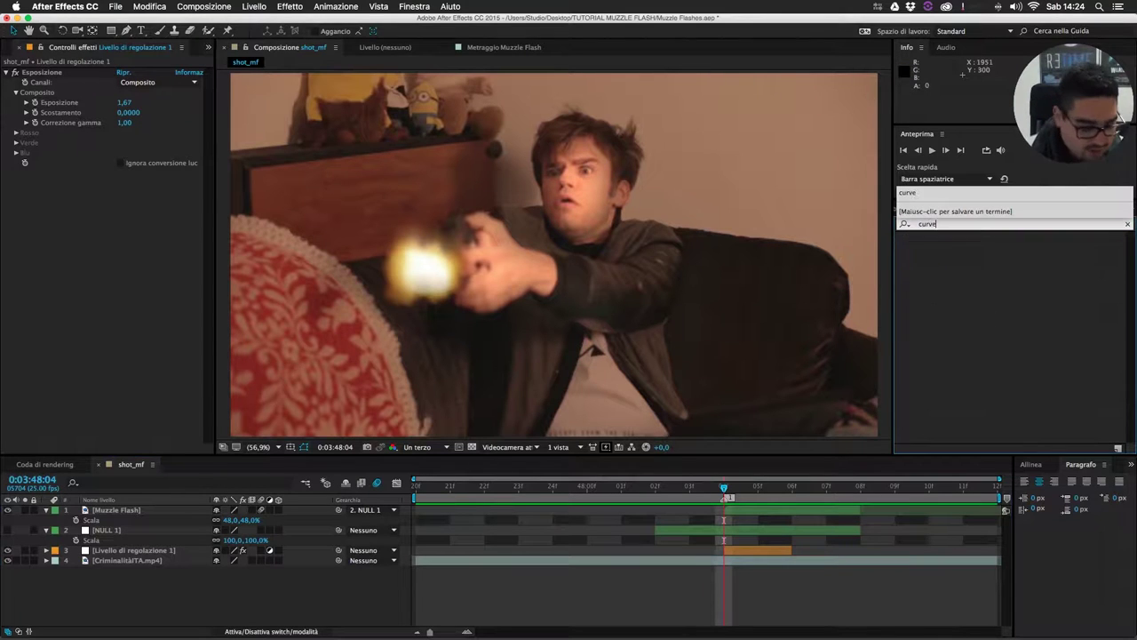
key("BackSpace")
key("BackSpace")
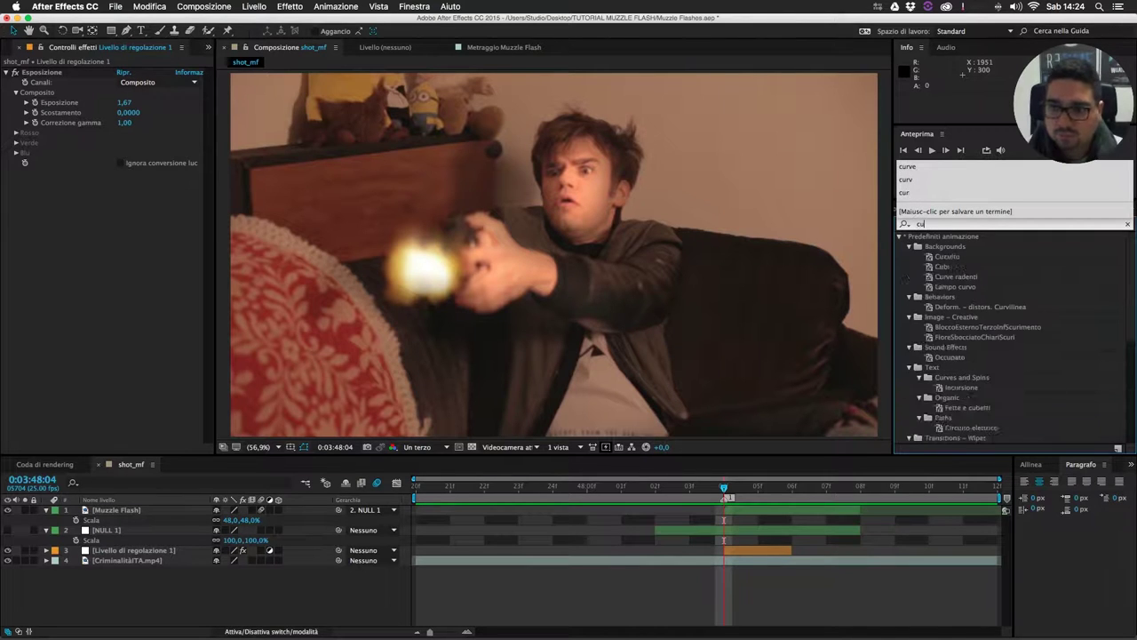
left_click_drag(926, 388, 761, 515)
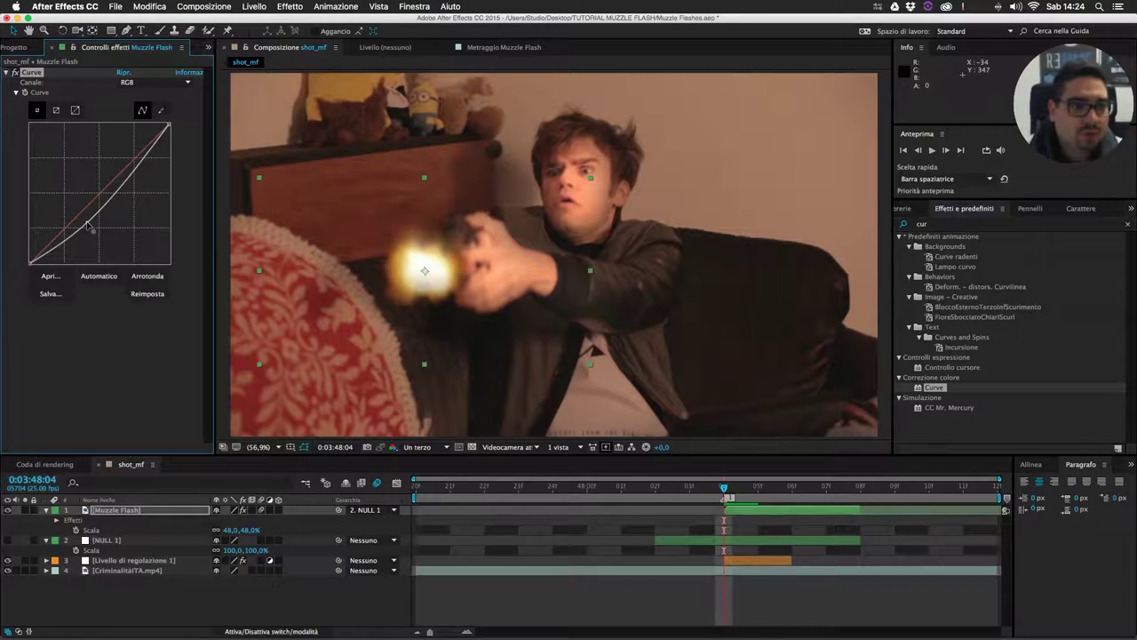
left_click_drag(121, 178, 140, 165)
left_click_drag(89, 220, 81, 205)
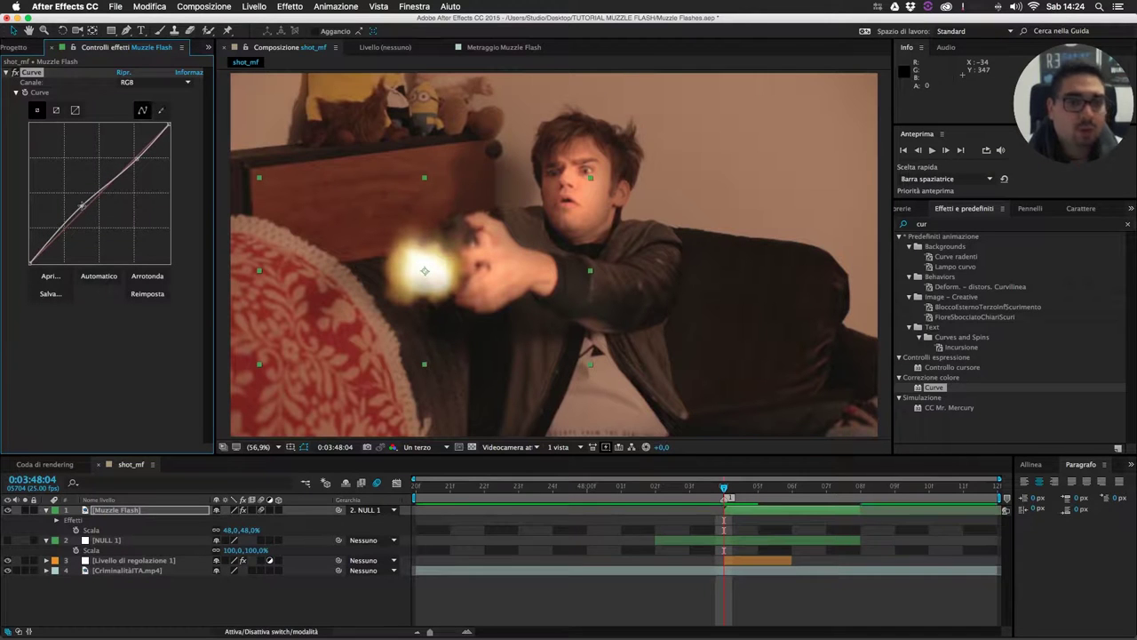
Switch the Muzzle Flash's Curve effect to the Alfa channel and bend that curve below the diagonal.
left_click(160, 82)
left_click(151, 140)
left_click_drag(60, 229, 68, 238)
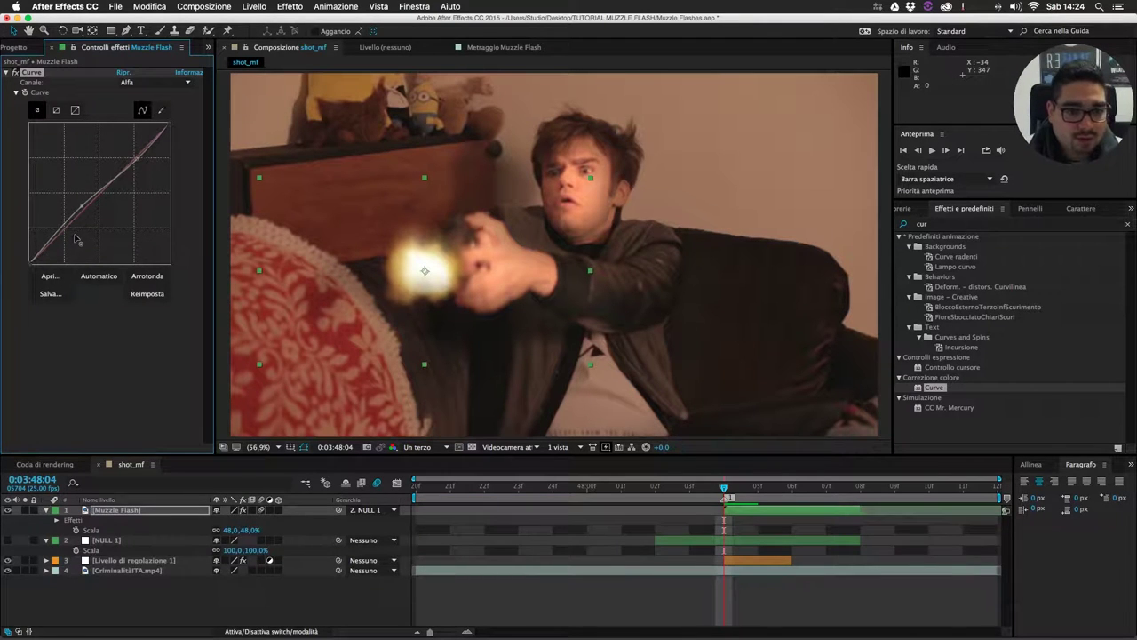
left_click(143, 92)
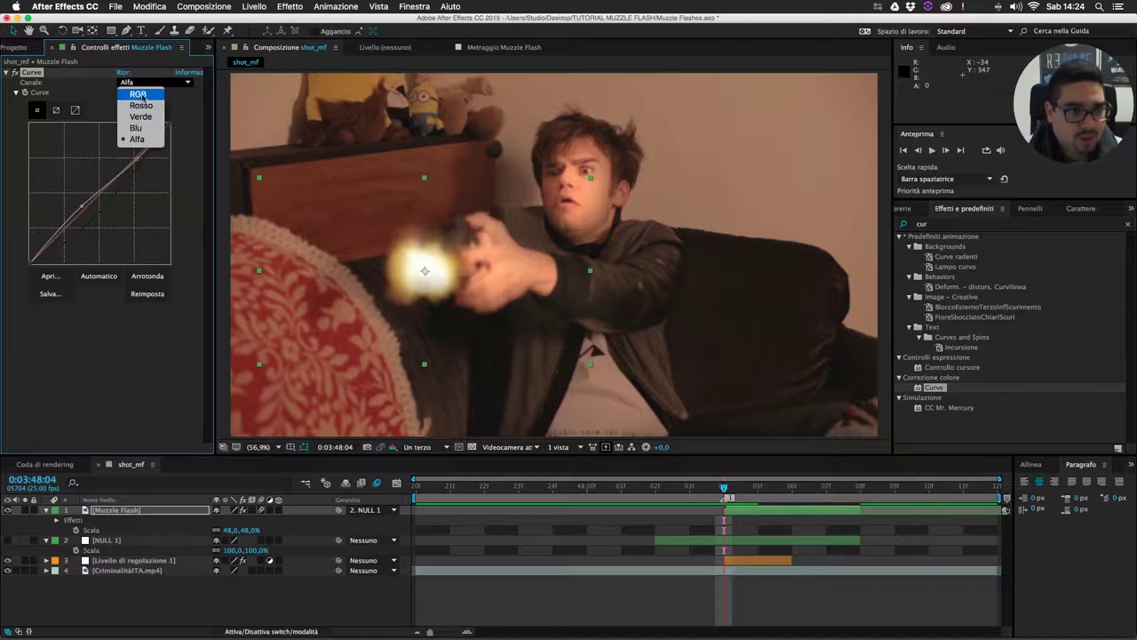
left_click(100, 224)
left_click_drag(74, 237, 56, 183)
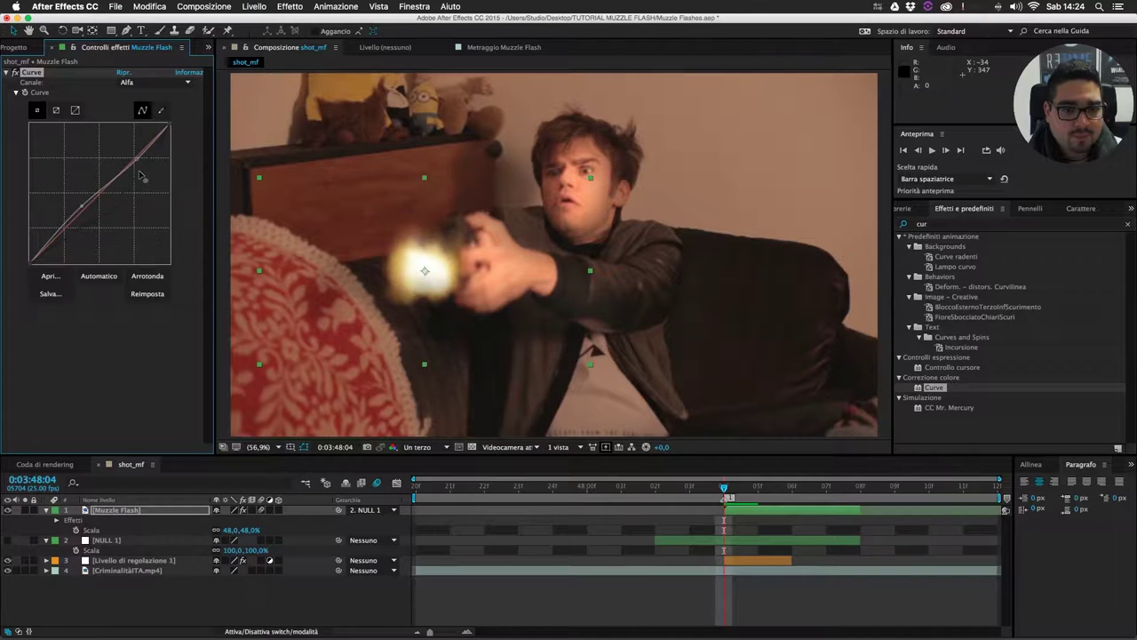
Preview the finished muzzle flash shot and return to 0:03:48:04.
key("space")
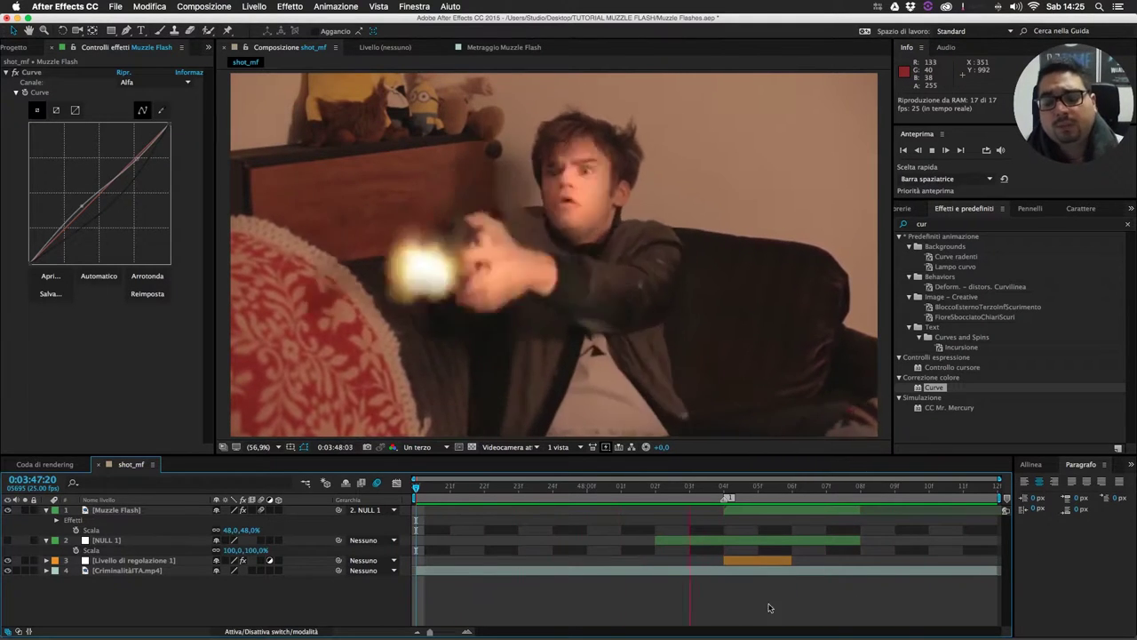
left_click(720, 489)
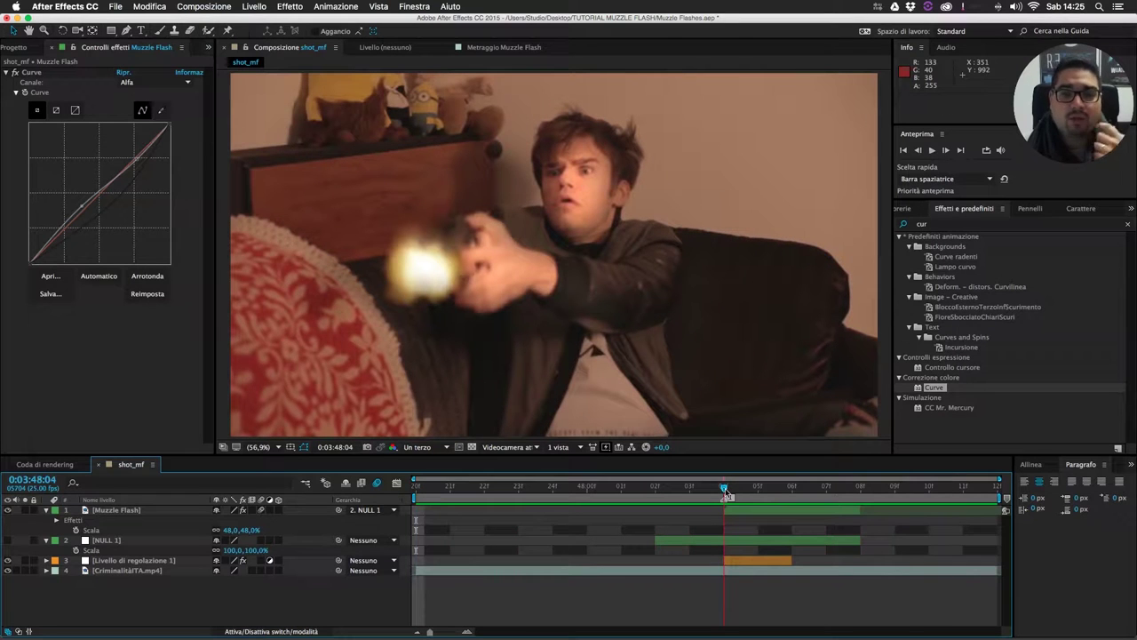